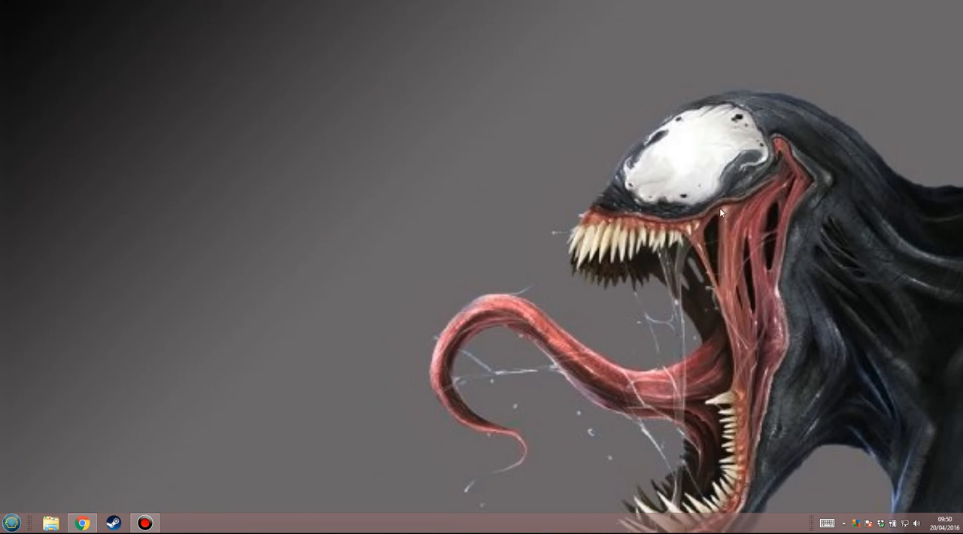
# Switch to Chrome and open the dashboard of the e-portfolio at leaplikeasalmon.com/e-portfolio
pyautogui.click(84, 525)
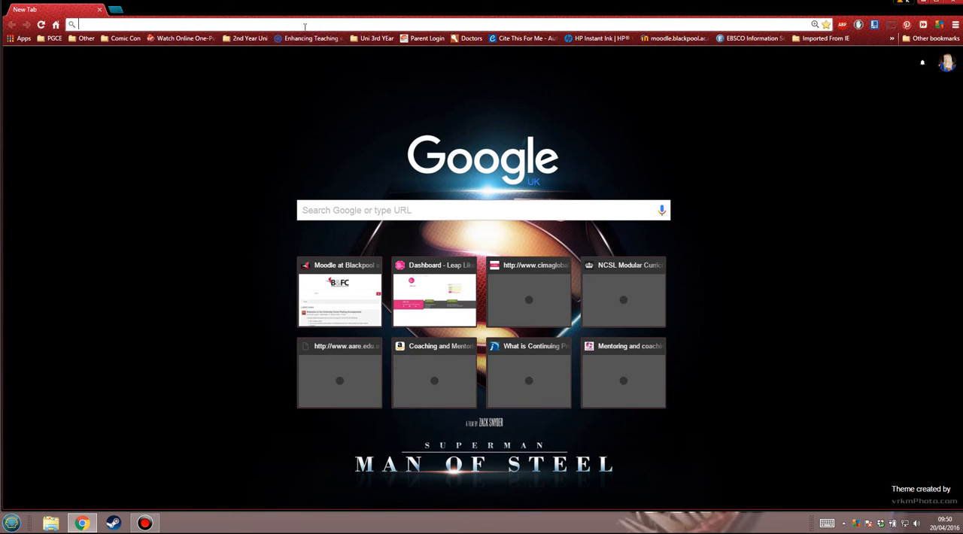
pyautogui.write('leap')
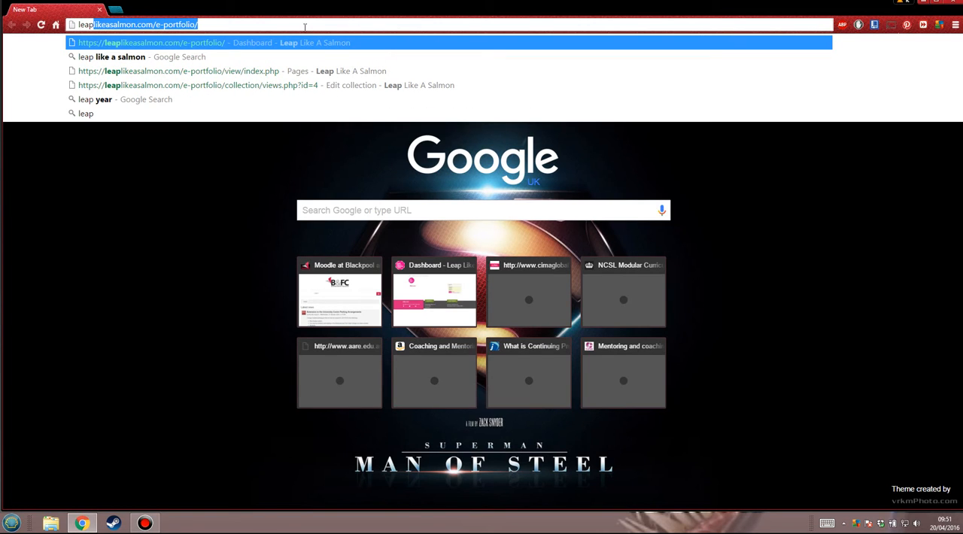
pyautogui.press('Return')
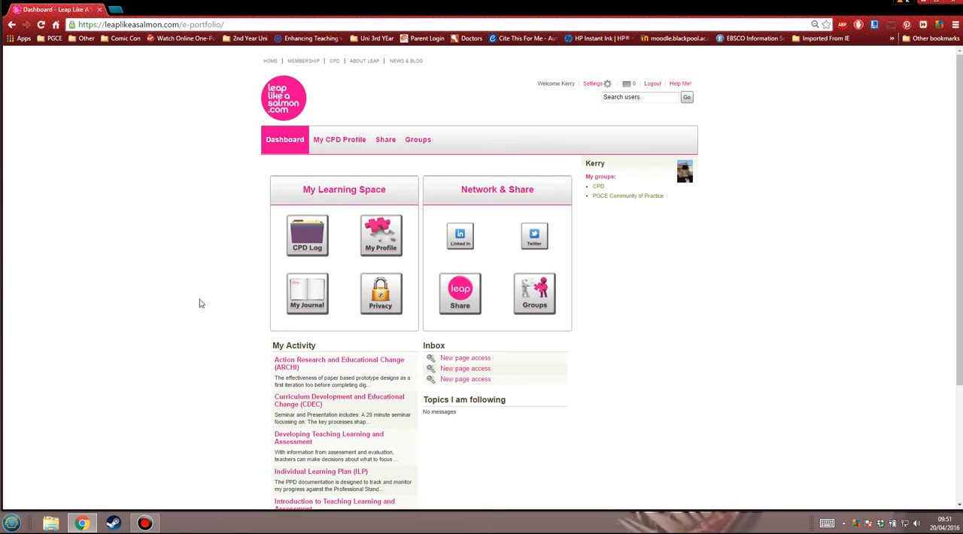
pyautogui.click(280, 150)
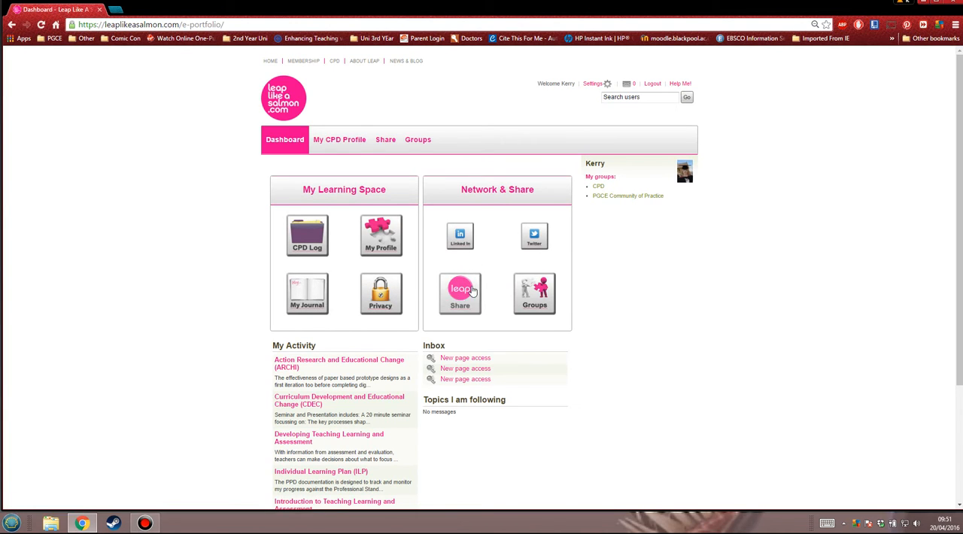
# View the prepared tweet in the dashboard's Twitter sharing window and close it without posting
pyautogui.click(537, 243)
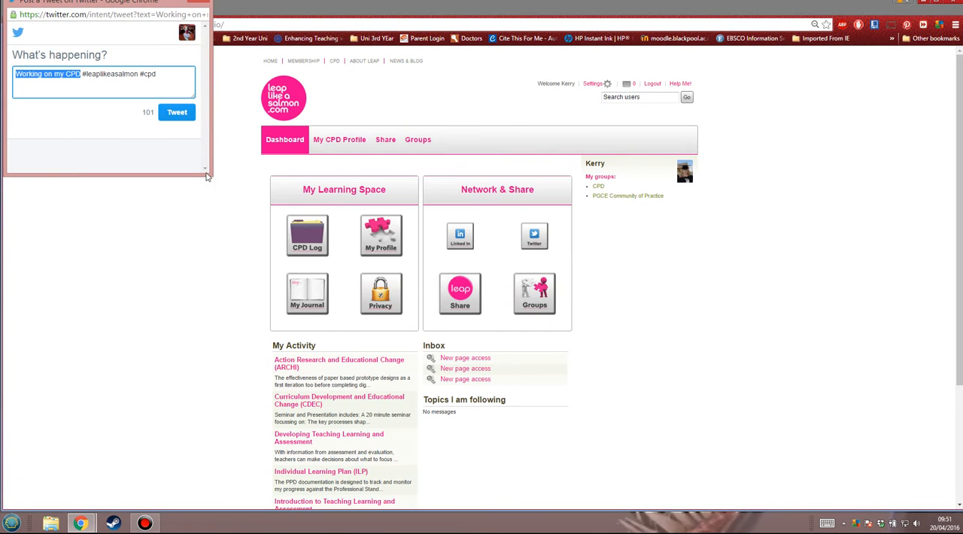
pyautogui.moveTo(164, 7); pyautogui.dragTo(210, 77)
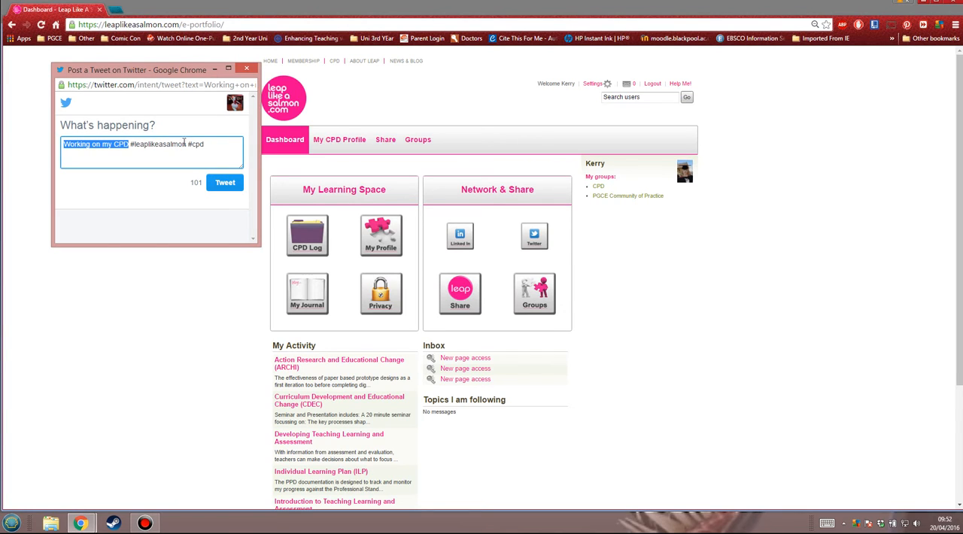
pyautogui.click(252, 68)
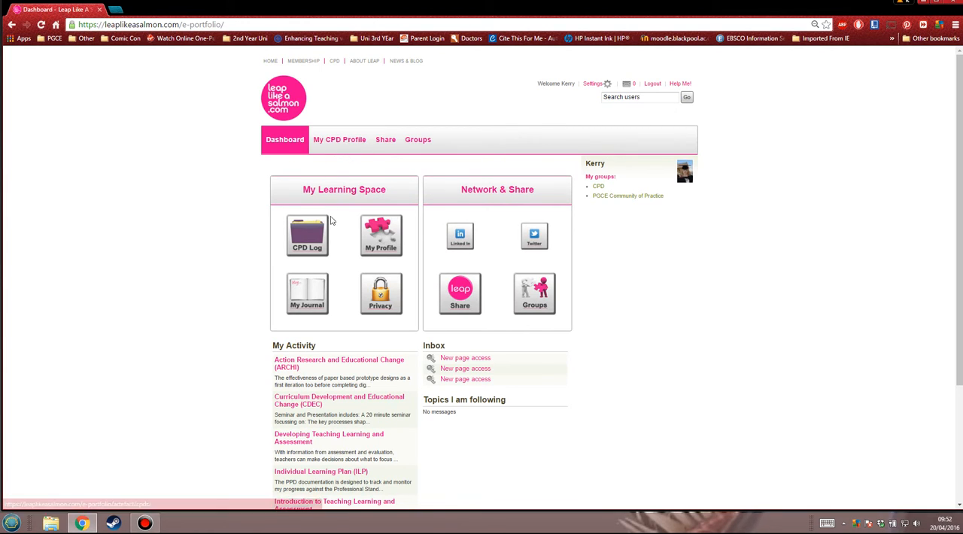
# Look over the dashboard's activity and inbox sections, and read through the account owner's public profile page
pyautogui.scroll(-1, 336, 355)
pyautogui.scroll(-3, 336, 355)
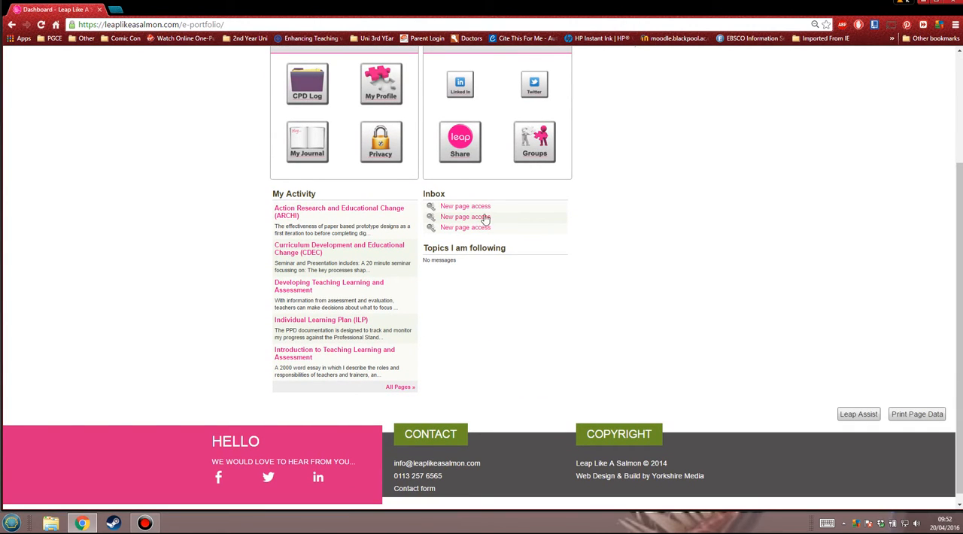
pyautogui.scroll(4, 707, 289)
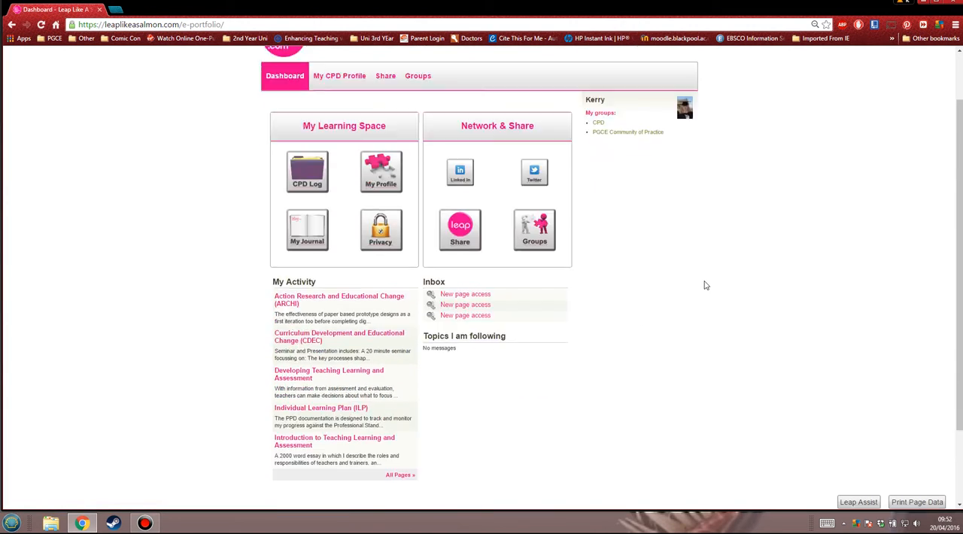
pyautogui.click(596, 163)
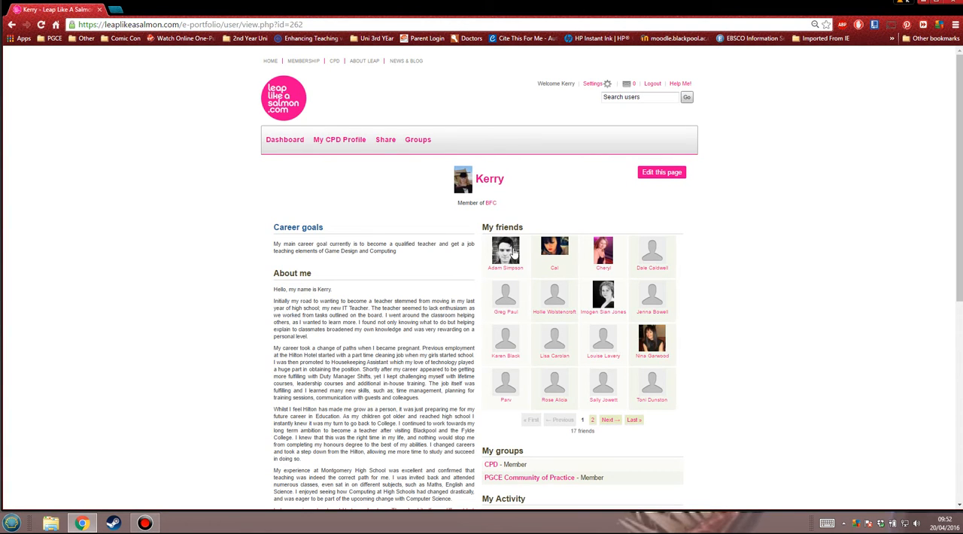
pyautogui.scroll(-3, 679, 222)
pyautogui.scroll(2, 348, 138)
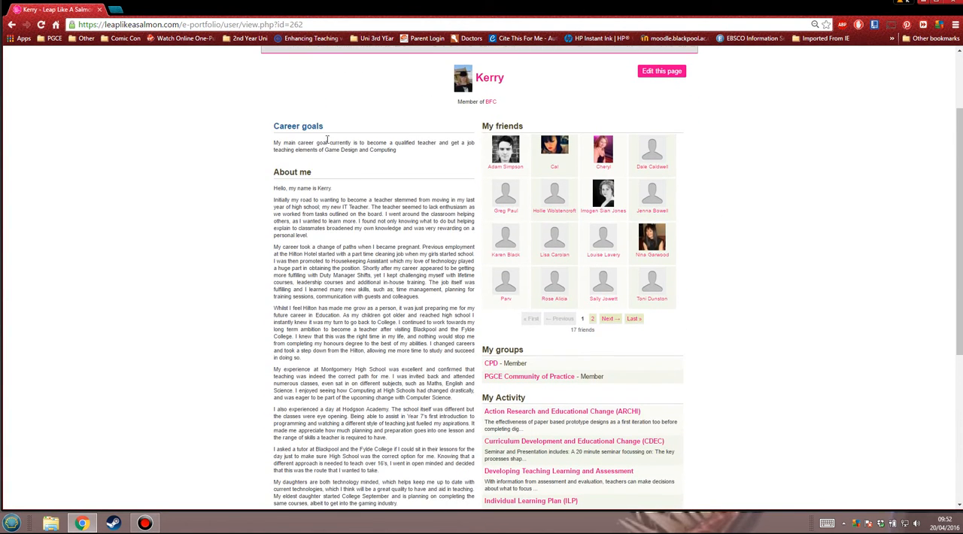
pyautogui.scroll(-3, 354, 282)
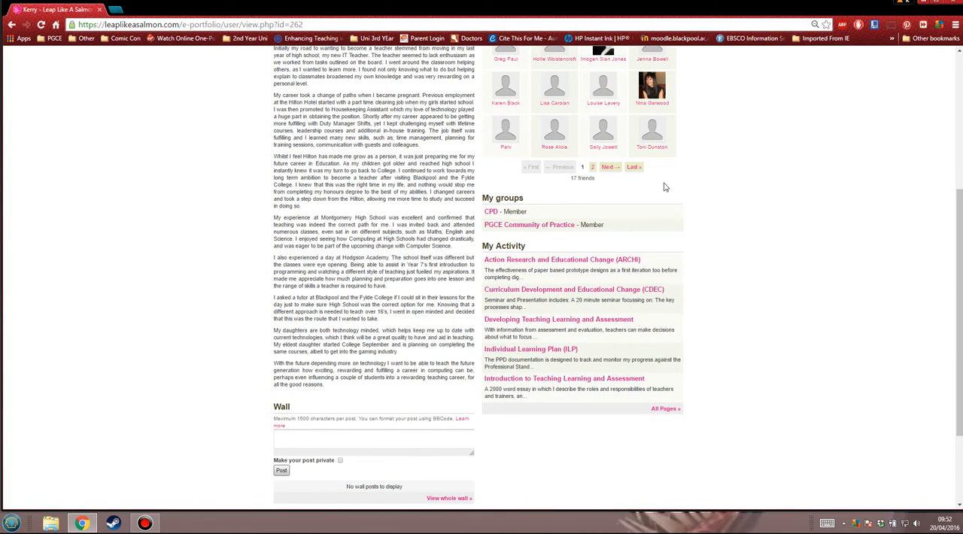
pyautogui.scroll(5, 772, 259)
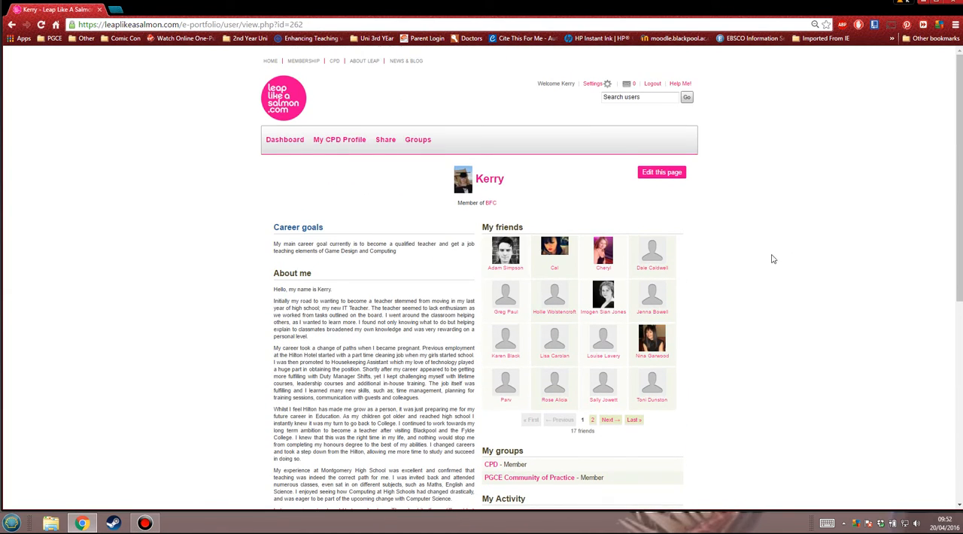
# Open the profile page for editing and look over its content blocks in both columns
pyautogui.click(663, 173)
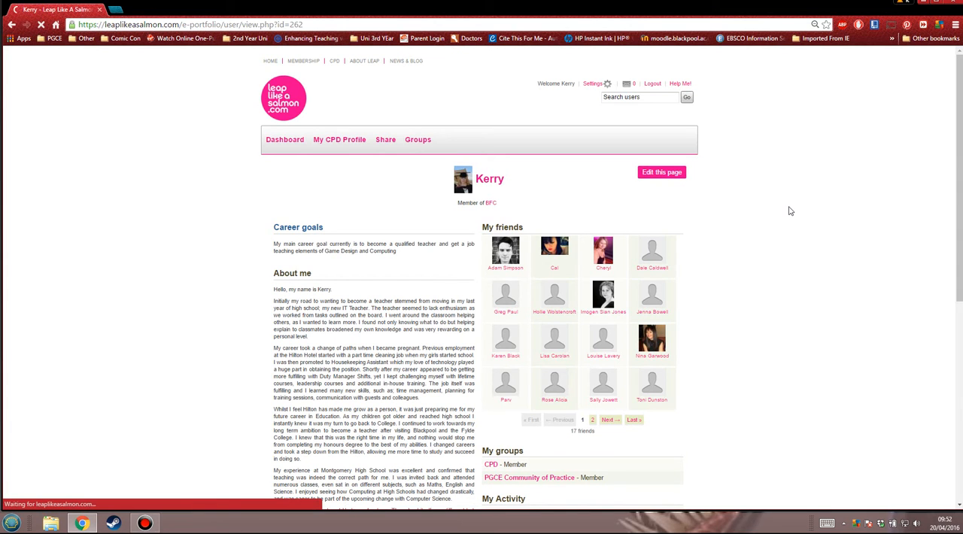
pyautogui.scroll(-3, 789, 210)
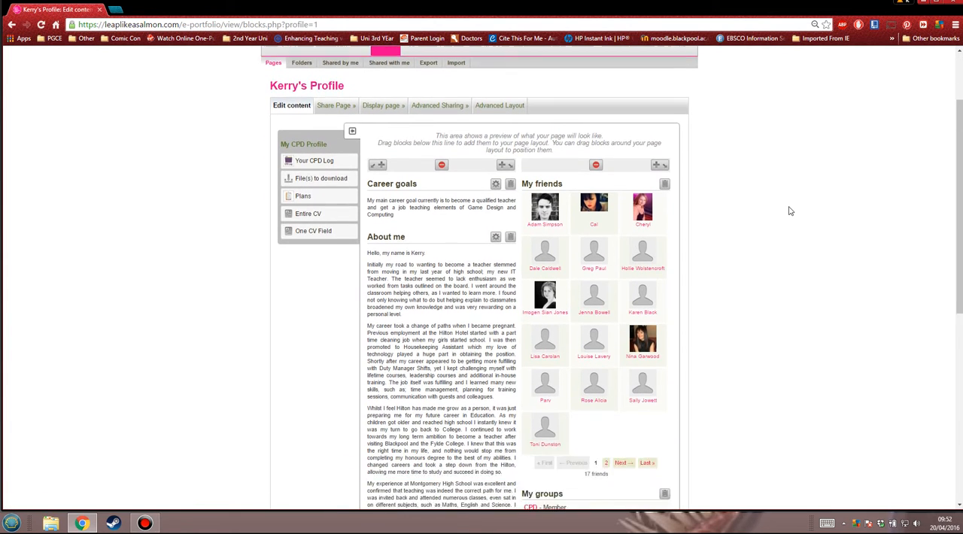
pyautogui.scroll(-3, 789, 211)
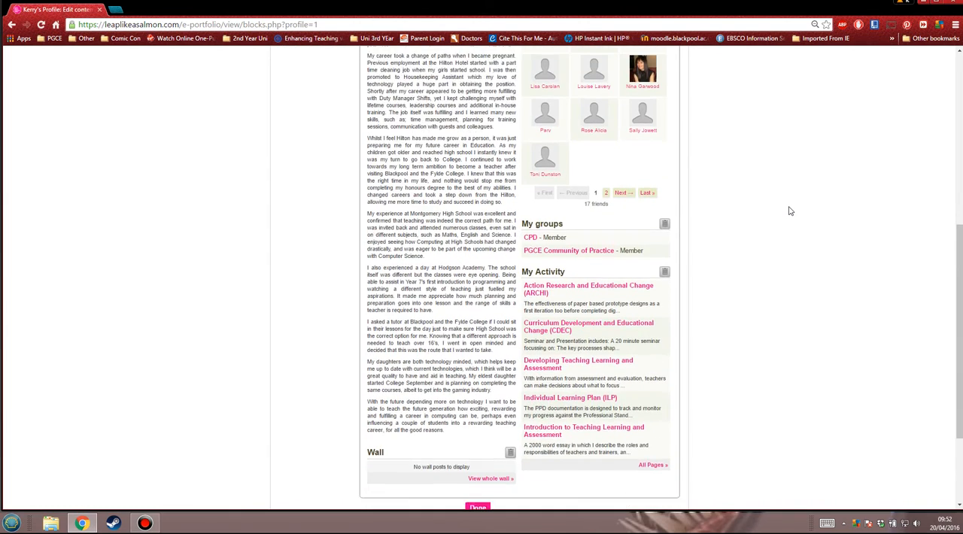
pyautogui.scroll(4, 789, 210)
pyautogui.scroll(1, 789, 211)
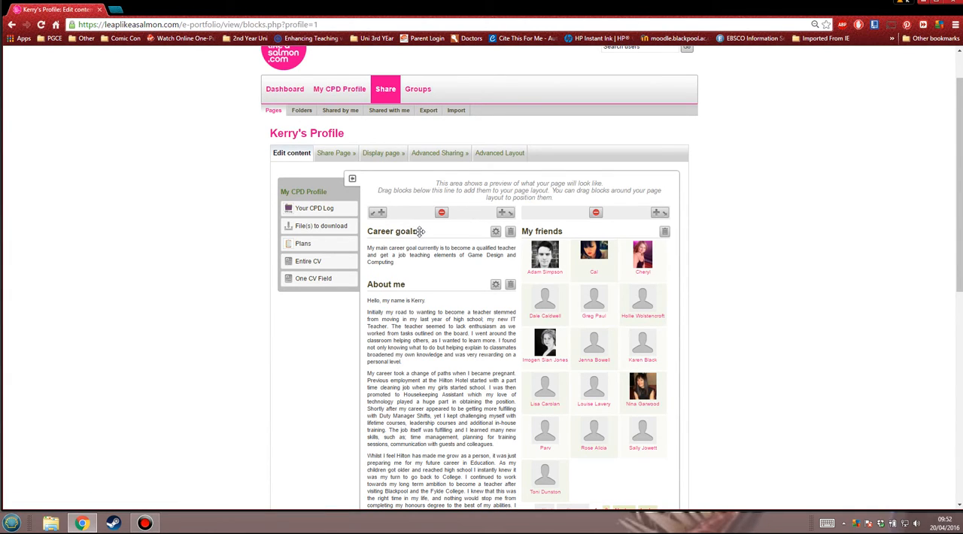
pyautogui.moveTo(418, 231)
pyautogui.mouseDown()
pyautogui.moveTo(494, 217)
pyautogui.moveTo(593, 164)
pyautogui.moveTo(589, 220)
pyautogui.moveTo(570, 242)
pyautogui.moveTo(556, 232)
pyautogui.moveTo(435, 232)
pyautogui.moveTo(407, 498)
pyautogui.moveTo(470, 263)
pyautogui.moveTo(433, 230)
pyautogui.mouseUp()
pyautogui.scroll(-4, 703, 232)
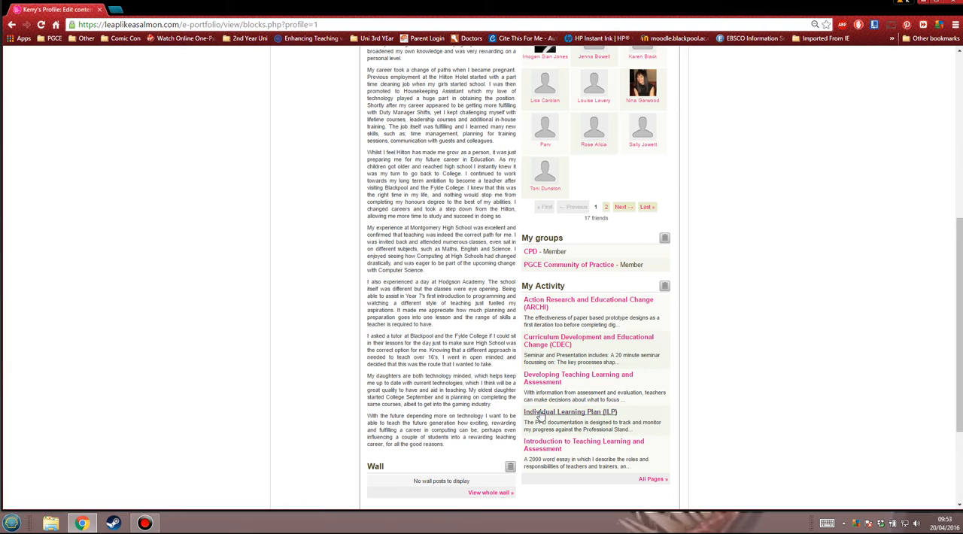
pyautogui.scroll(3, 585, 292)
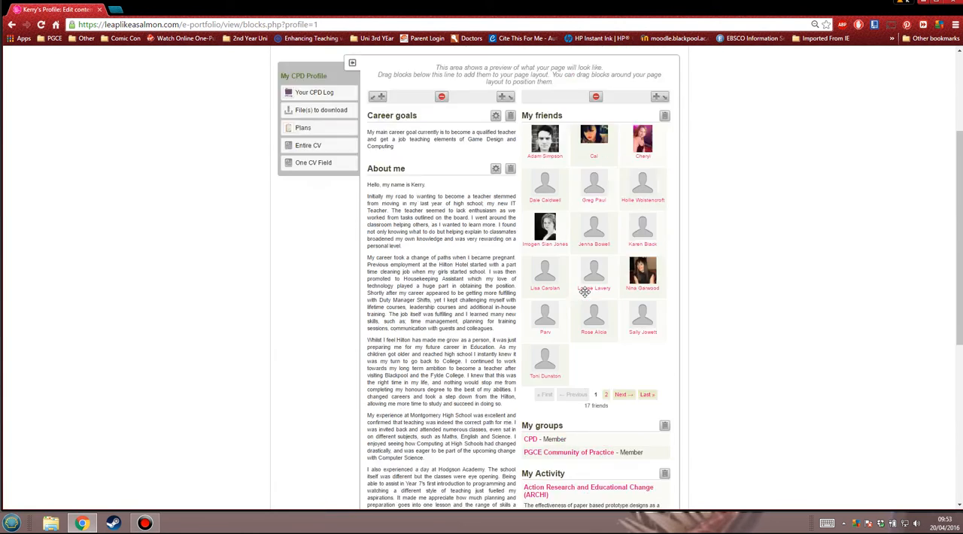
pyautogui.scroll(3, 585, 292)
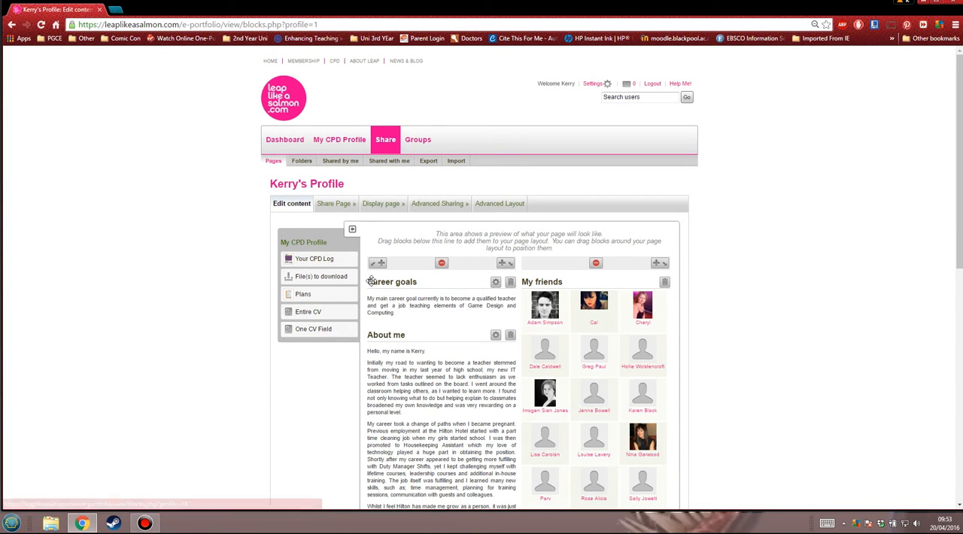
# Add a One CV Field block showing Interests at the top of the column containing Career goals
pyautogui.click(336, 332)
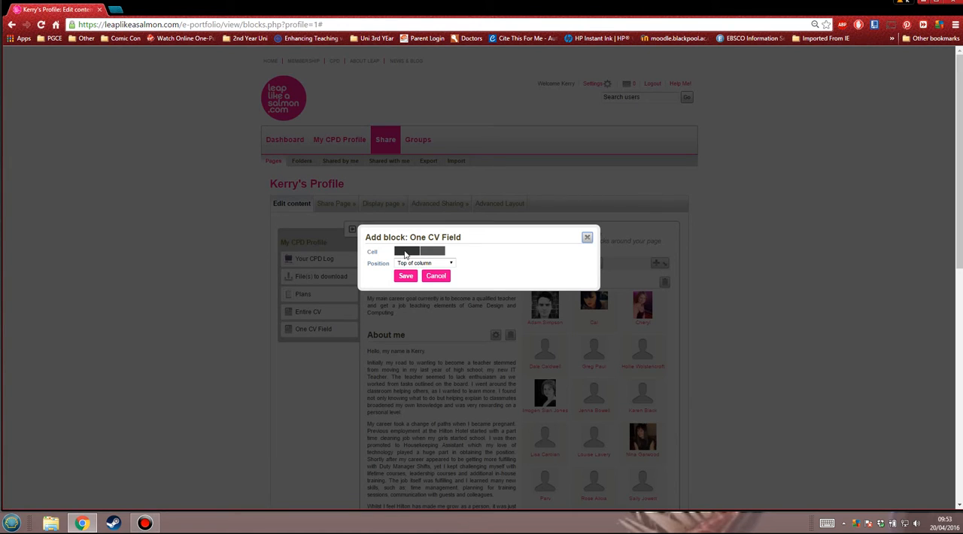
pyautogui.click(435, 254)
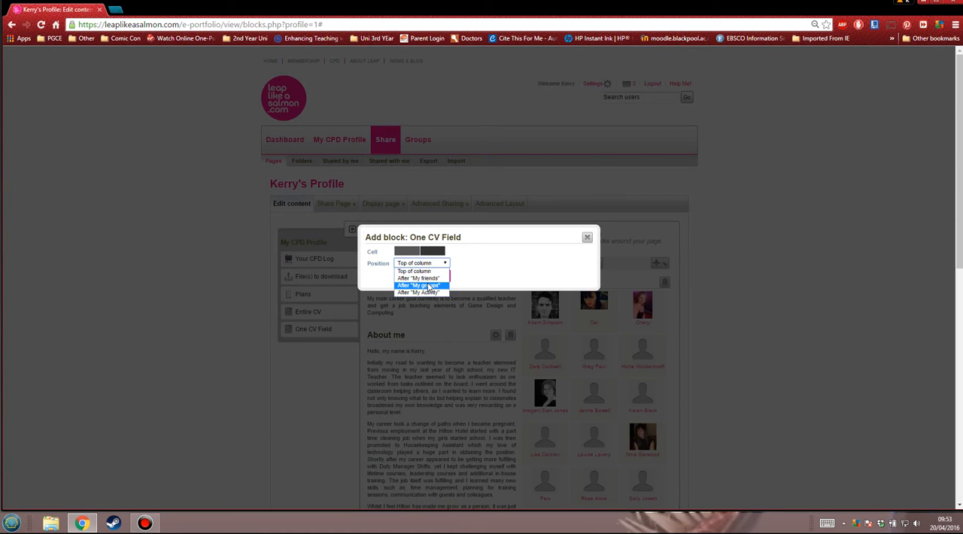
pyautogui.click(481, 261)
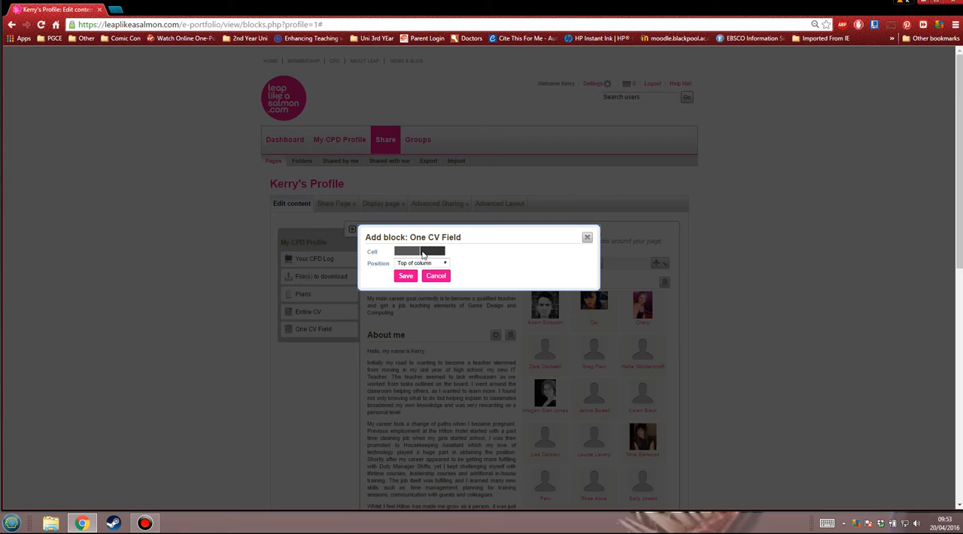
pyautogui.click(406, 277)
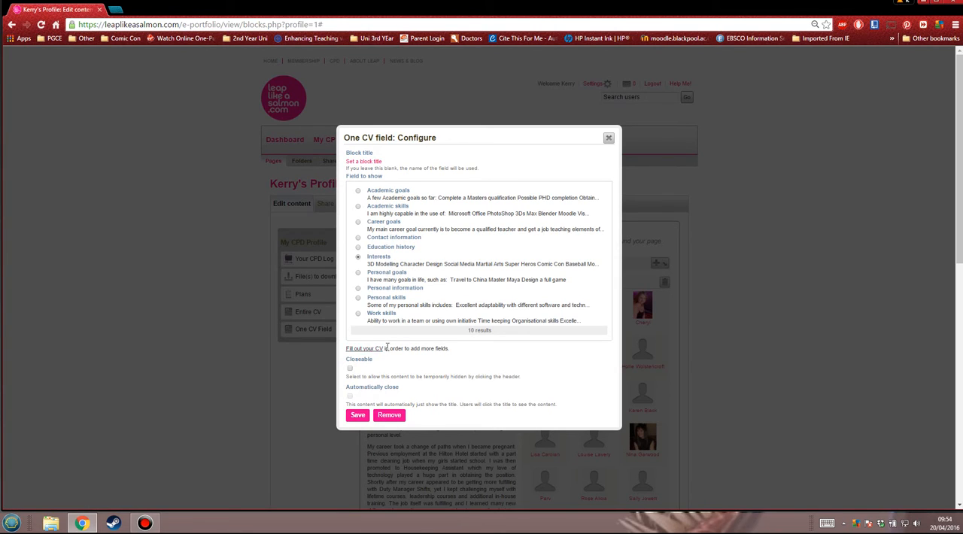
pyautogui.click(358, 416)
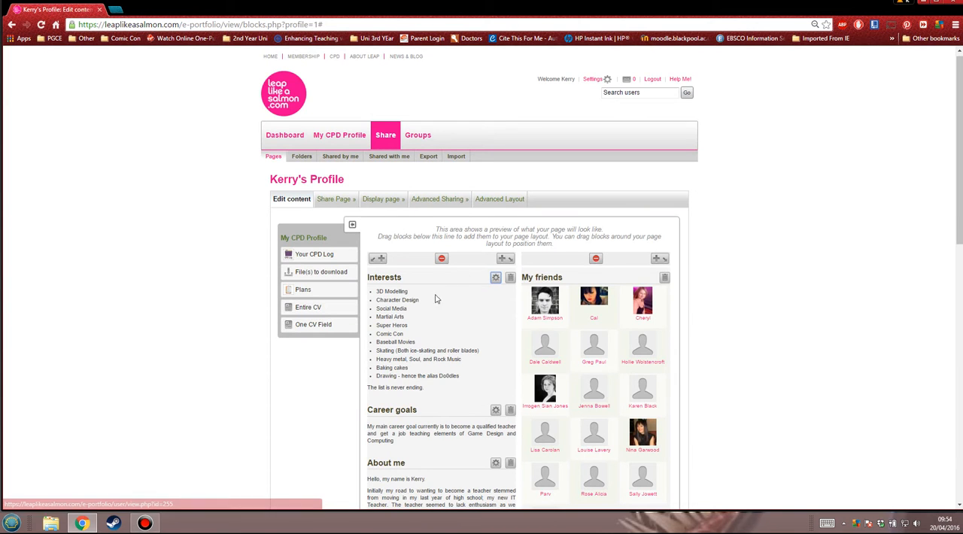
# Move the Interests block between the About me and Wall blocks, and finish editing the profile page
pyautogui.scroll(-2, 426, 350)
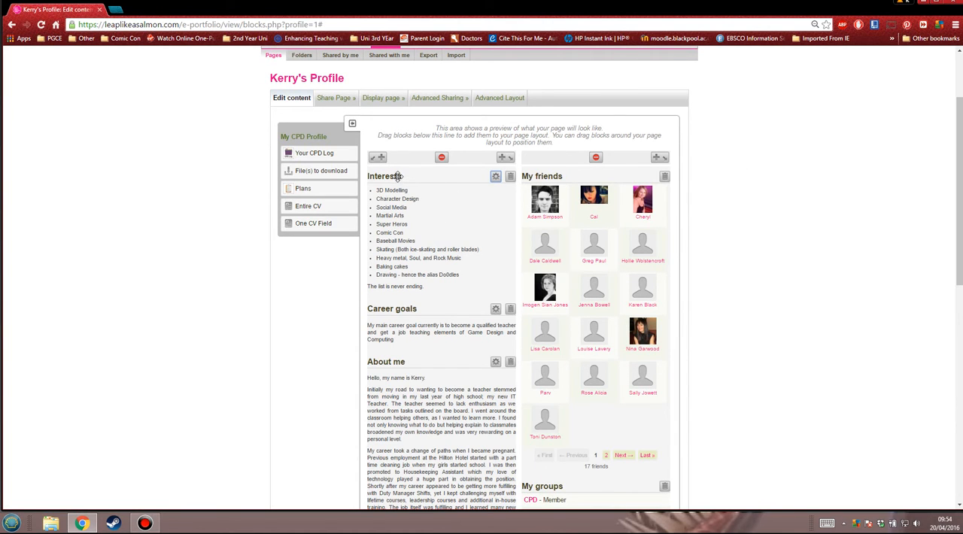
pyautogui.moveTo(397, 177); pyautogui.dragTo(418, 389)
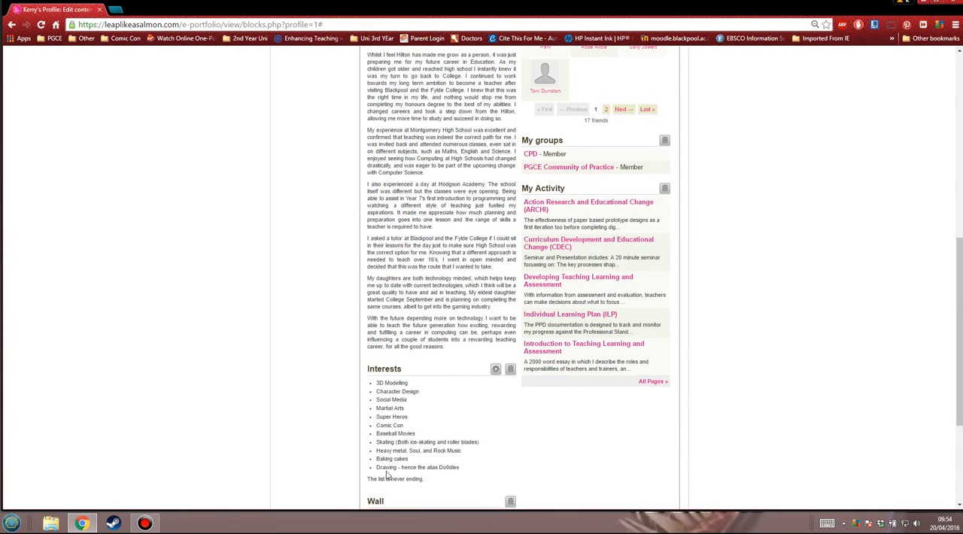
pyautogui.scroll(6, 514, 389)
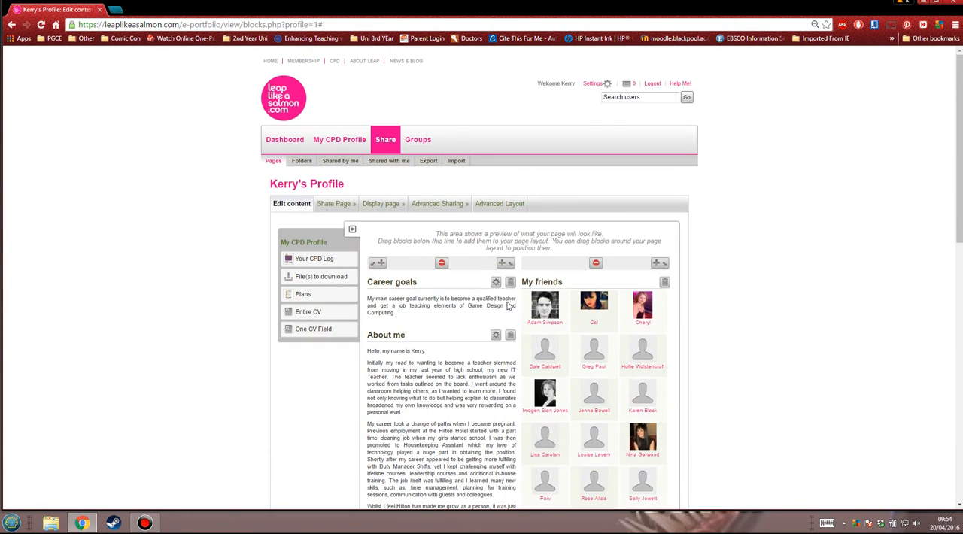
pyautogui.scroll(-10, 487, 304)
pyautogui.scroll(12, 470, 299)
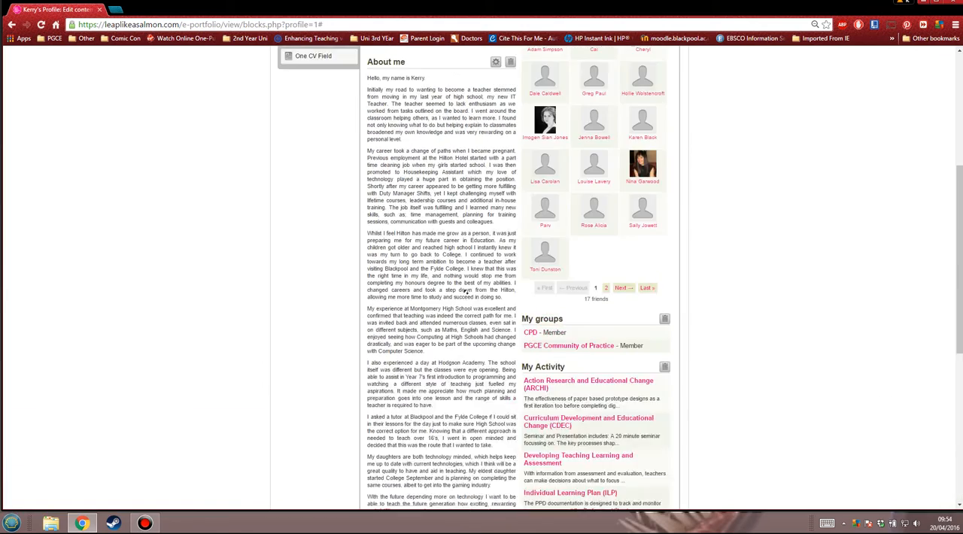
pyautogui.scroll(-10, 460, 280)
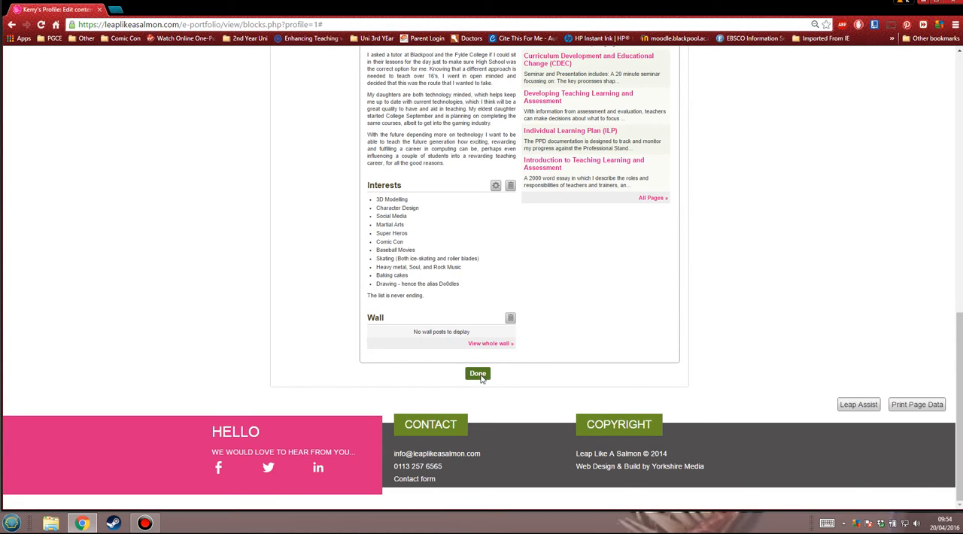
pyautogui.click(477, 376)
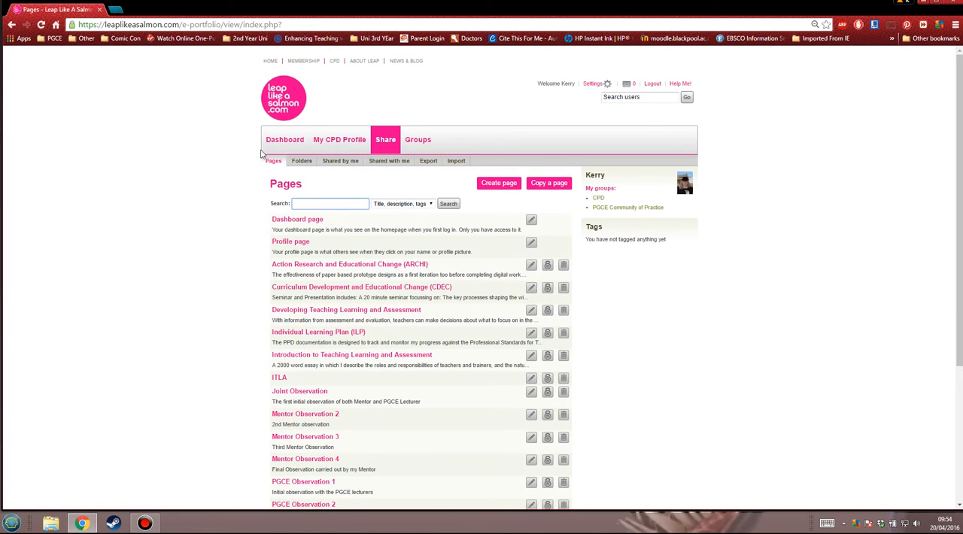
# Return to the dashboard and view the CPD Logs, Profile and Profile pictures pages of My CPD Profile
pyautogui.click(290, 145)
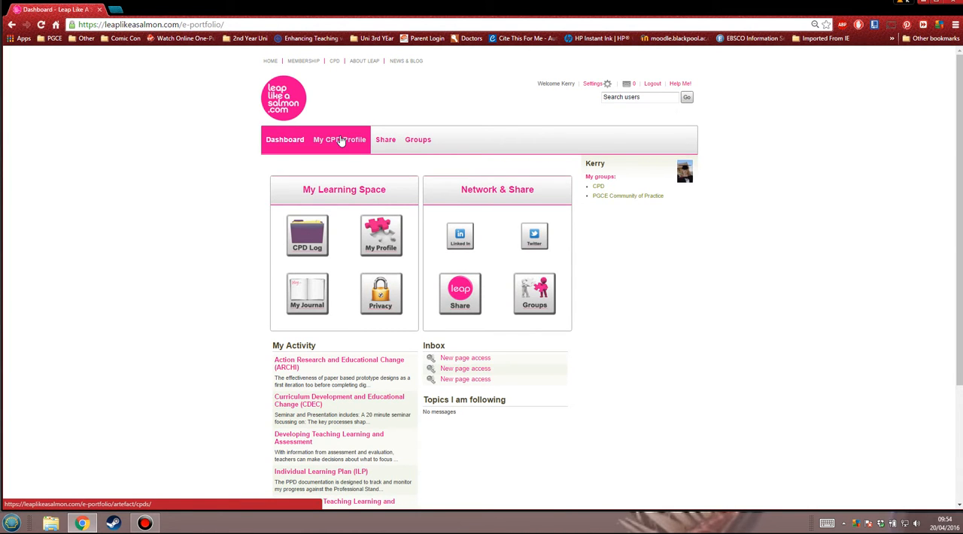
pyautogui.click(338, 141)
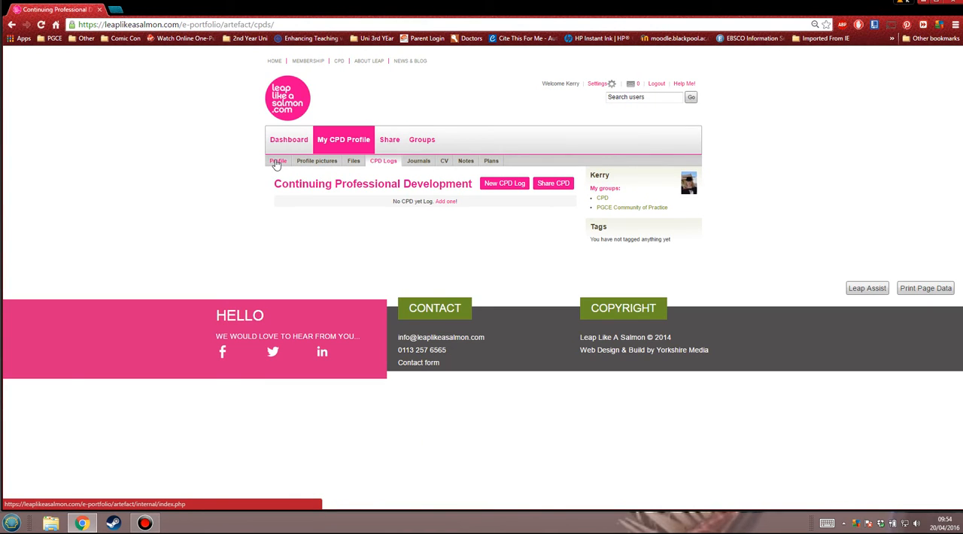
pyautogui.click(277, 162)
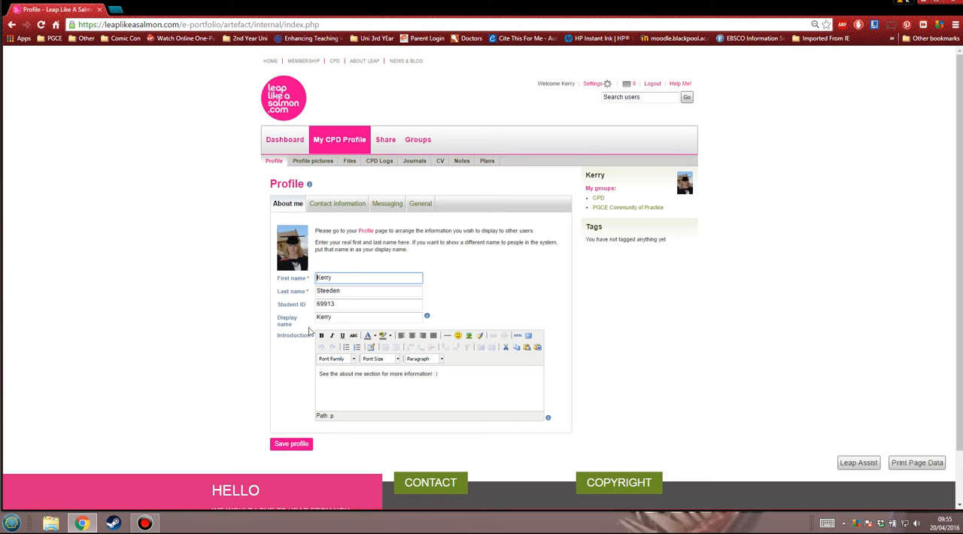
pyautogui.click(316, 162)
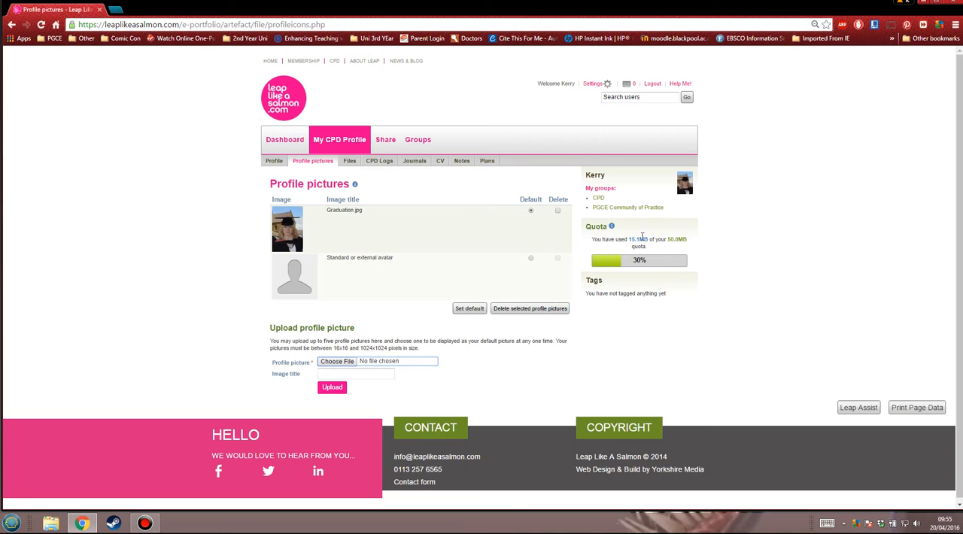
# Open the Files page of My CPD Profile and look over the upload area and the list of stored files
pyautogui.click(352, 161)
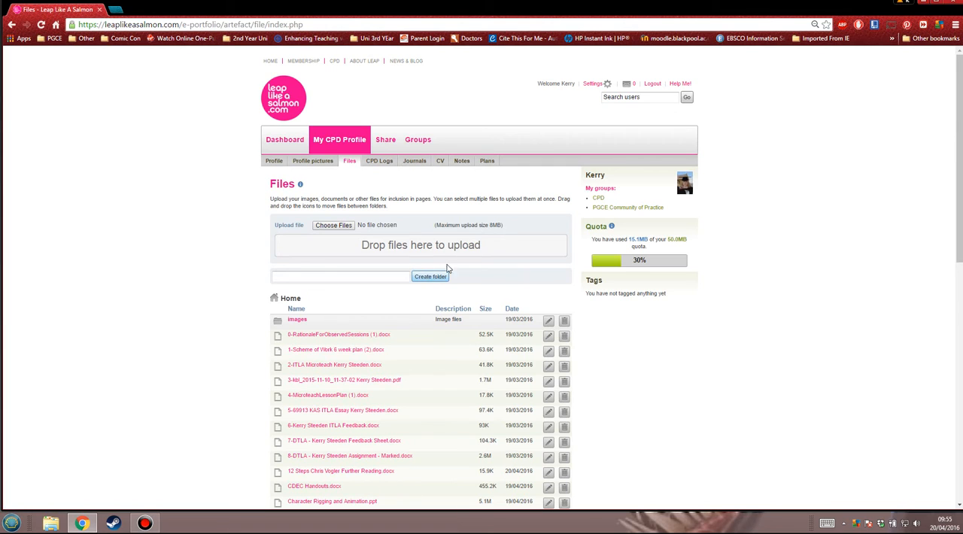
pyautogui.scroll(-7, 410, 252)
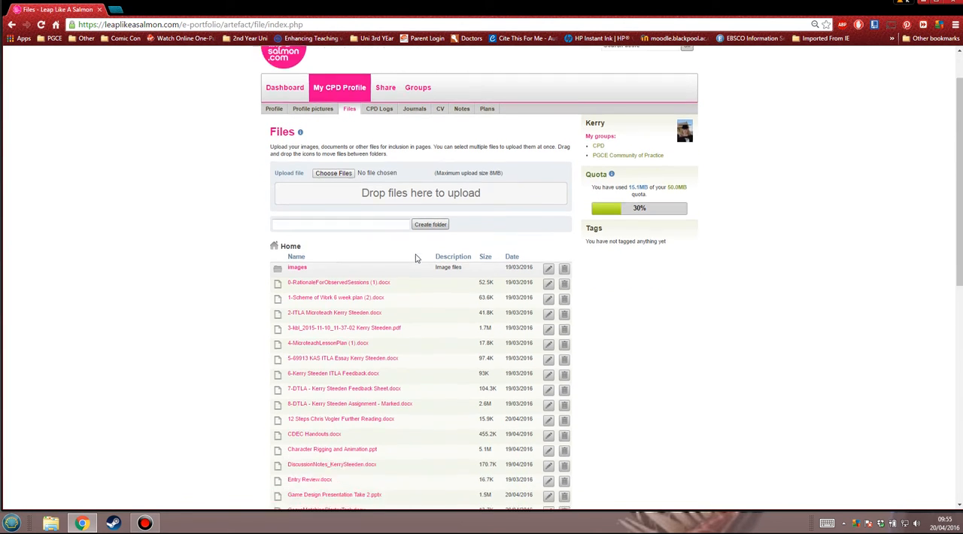
pyautogui.scroll(3, 391, 271)
pyautogui.scroll(5, 386, 282)
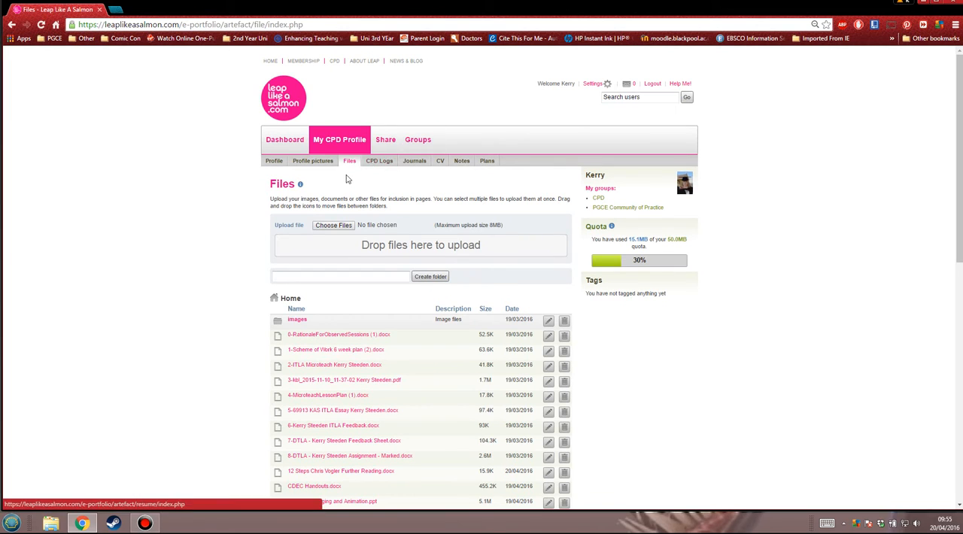
# View the CPD Logs, Journals, CV, Notes and Plans pages of My CPD Profile one after another
pyautogui.click(378, 164)
pyautogui.click(418, 162)
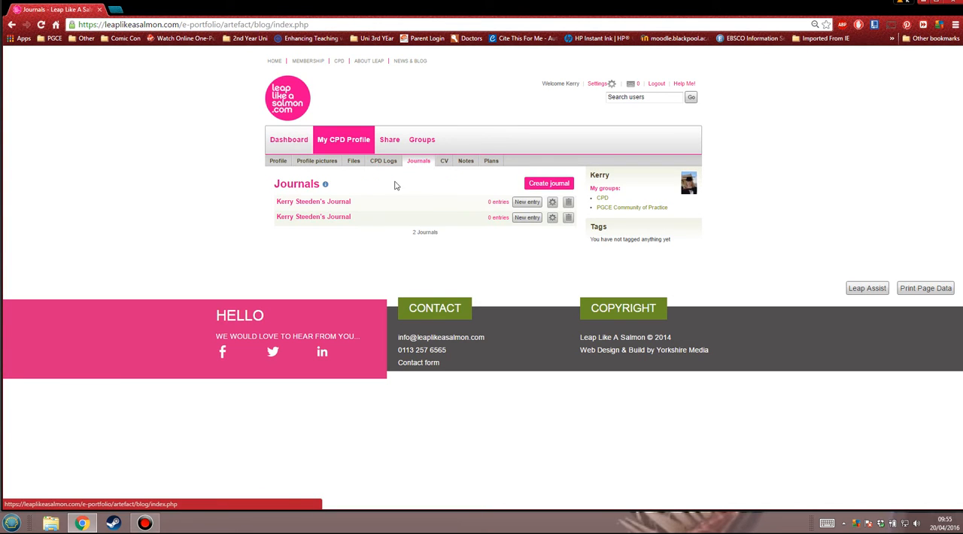
pyautogui.click(444, 162)
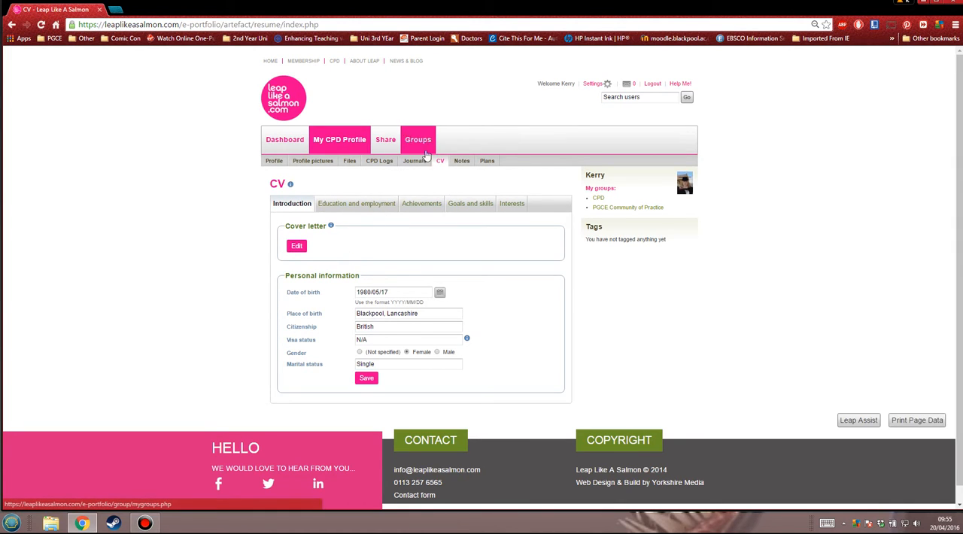
pyautogui.click(462, 160)
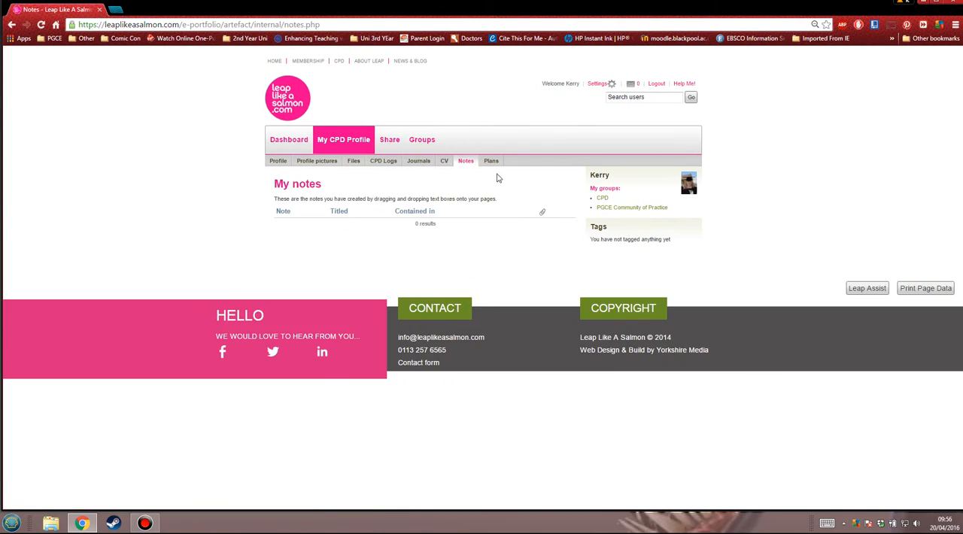
pyautogui.click(493, 161)
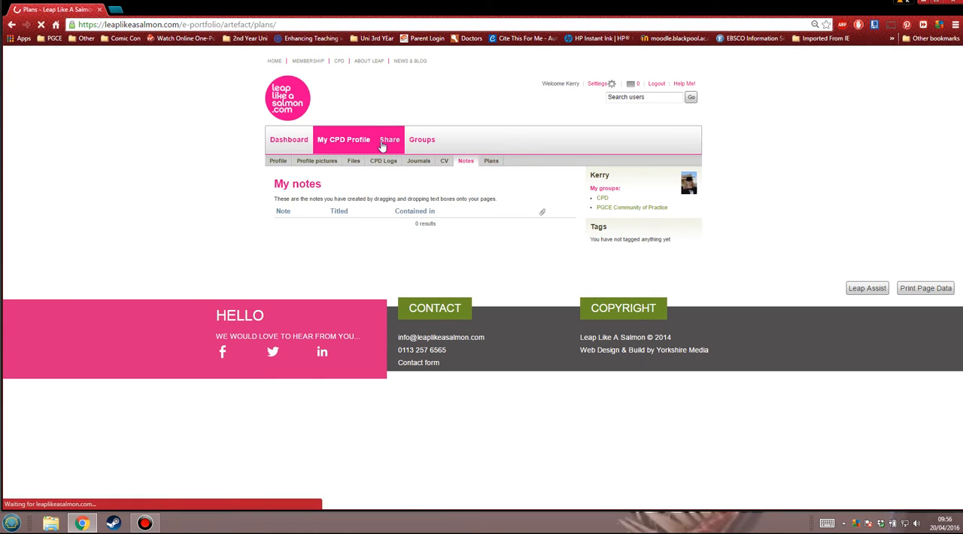
# View the My groups, Find groups and My friends pages of the Groups section
pyautogui.click(421, 142)
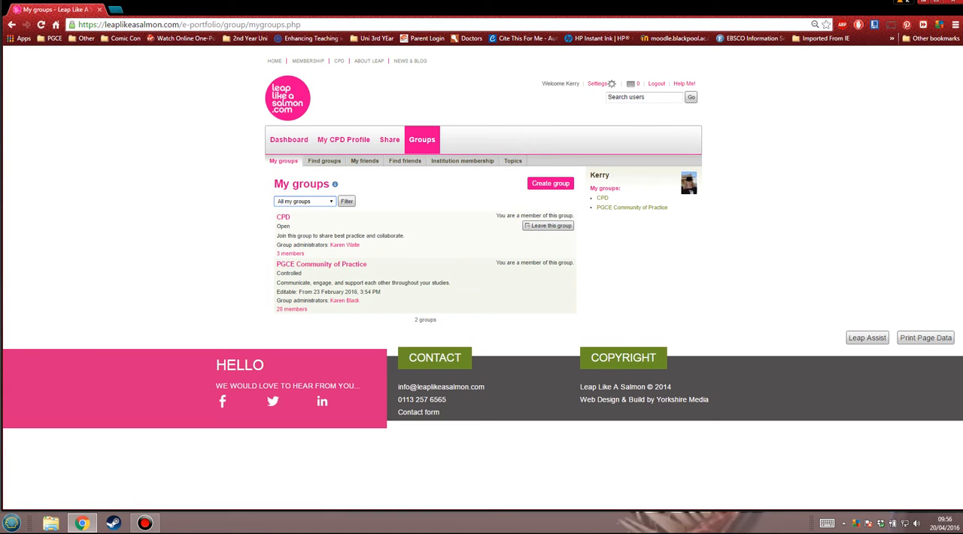
pyautogui.click(325, 161)
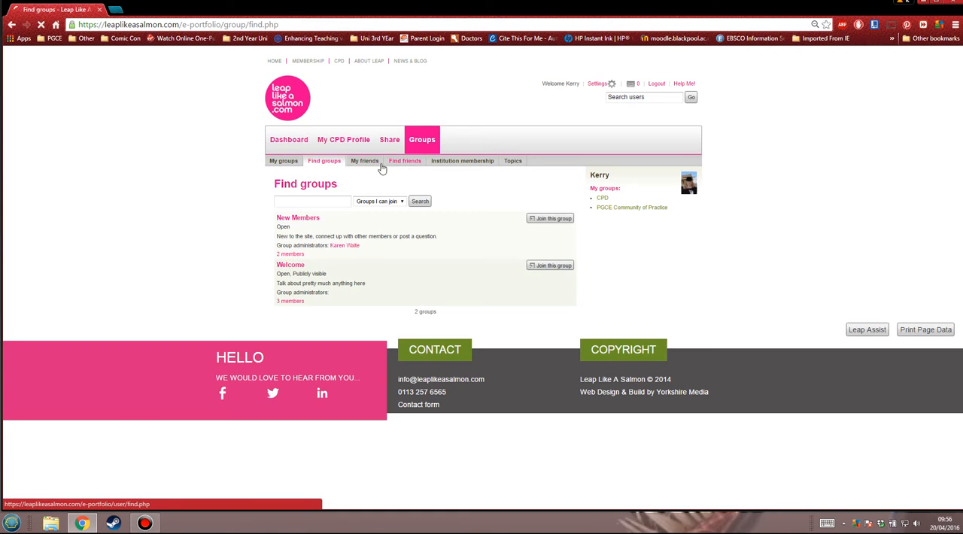
pyautogui.click(374, 163)
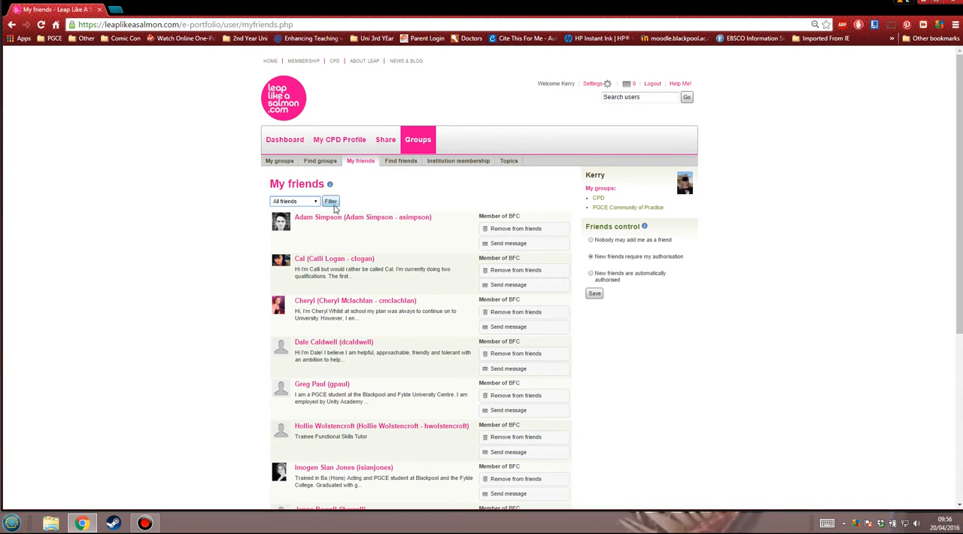
# Look through the Find friends listing, and view the Institution membership and Topics pages
pyautogui.click(357, 222)
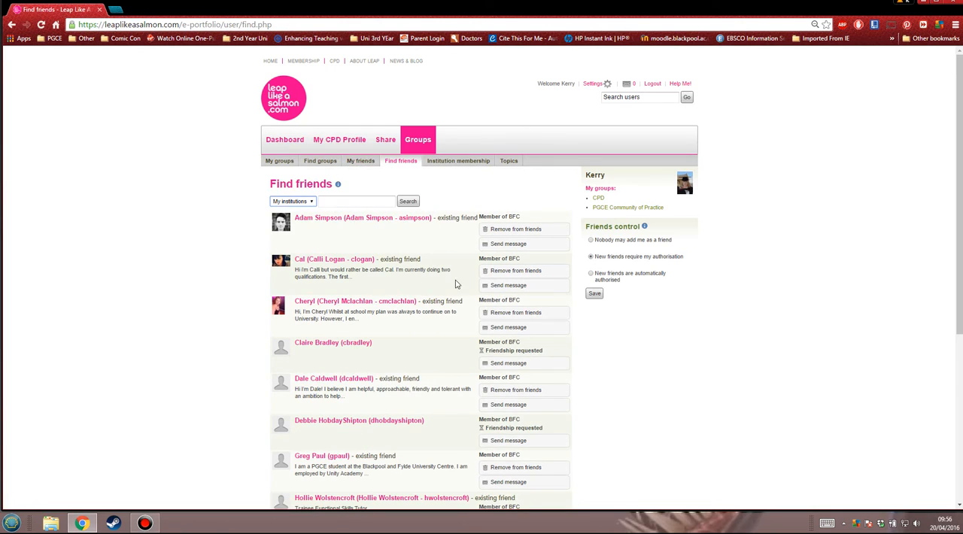
pyautogui.scroll(-4, 440, 275)
pyautogui.scroll(-1, 432, 265)
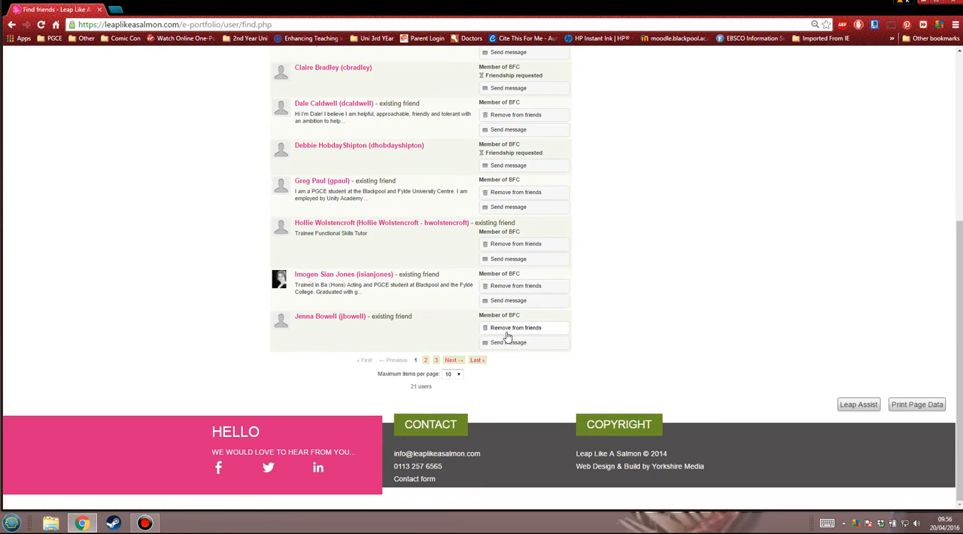
pyautogui.click(451, 361)
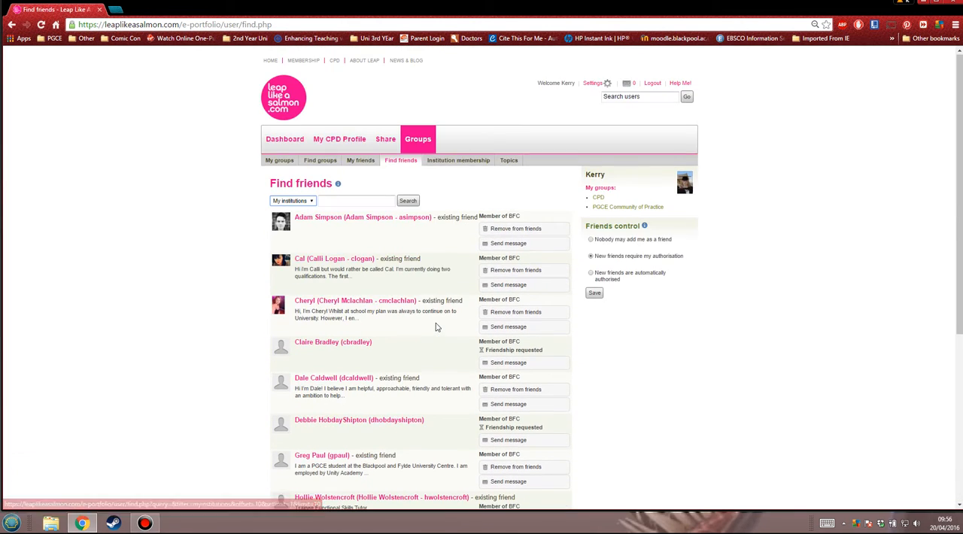
pyautogui.click(453, 165)
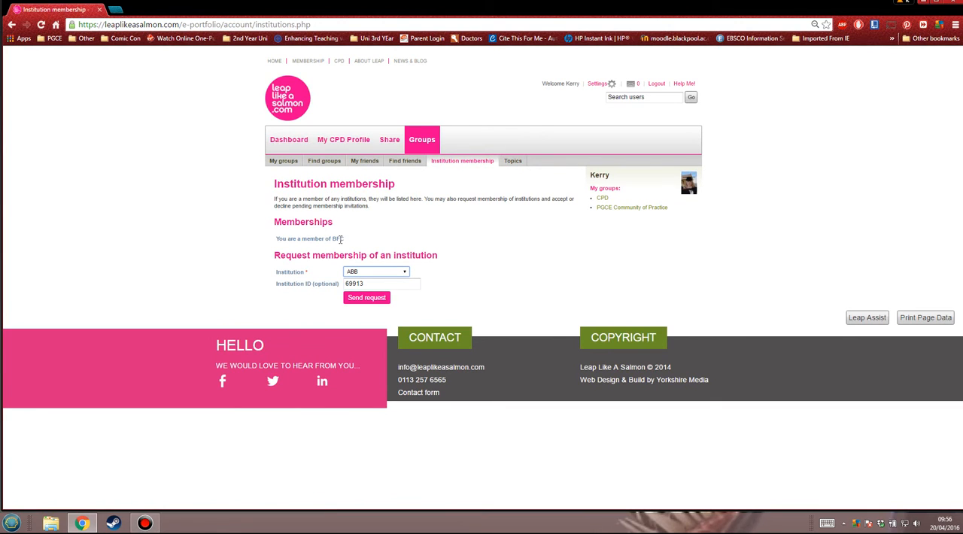
pyautogui.click(534, 162)
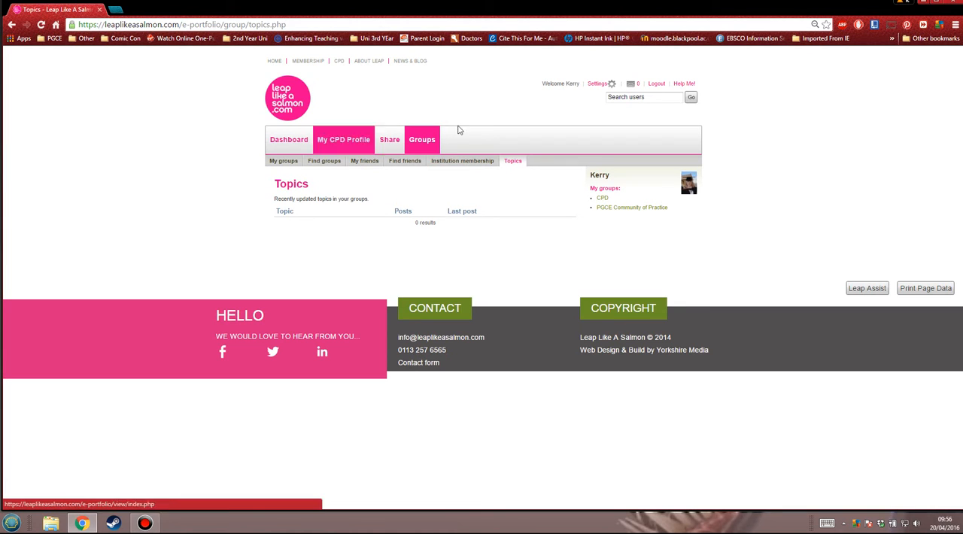
# Create a new page from the Share section's Pages list and give it the title ITLA
pyautogui.click(387, 141)
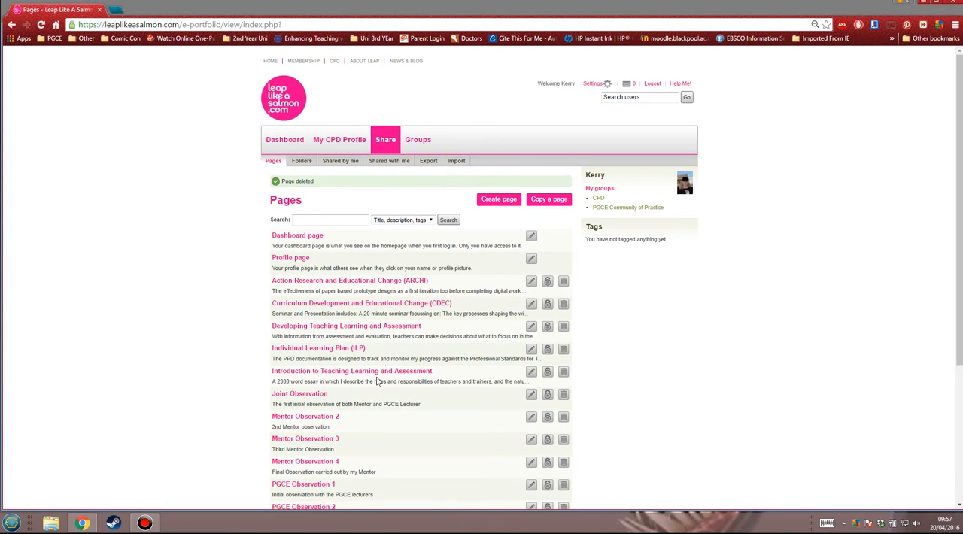
pyautogui.click(960, 131)
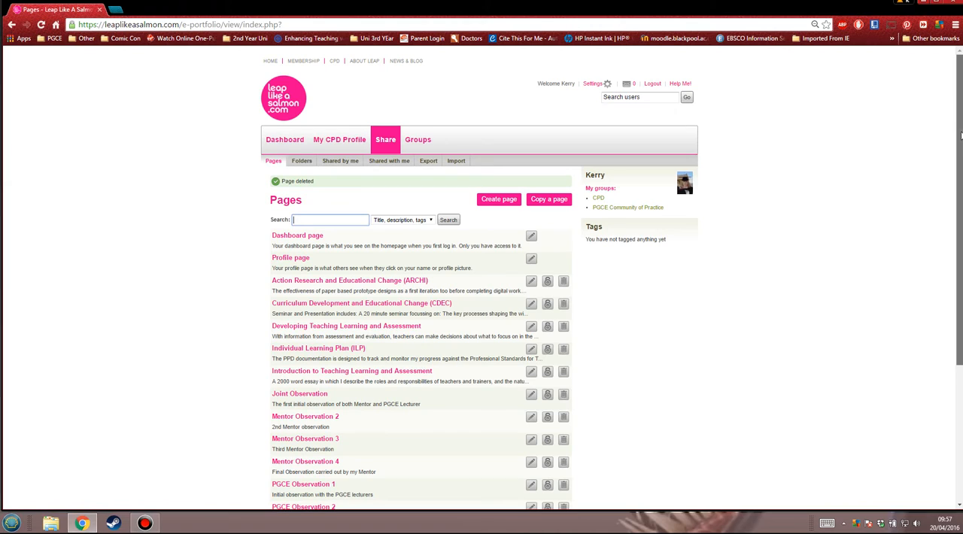
pyautogui.click(495, 201)
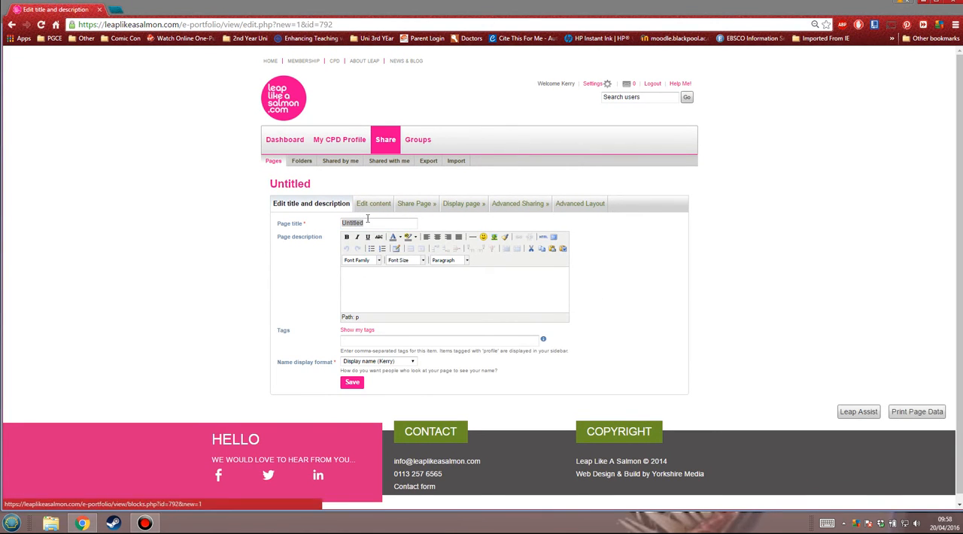
pyautogui.click(371, 224)
pyautogui.moveTo(371, 224); pyautogui.dragTo(316, 230)
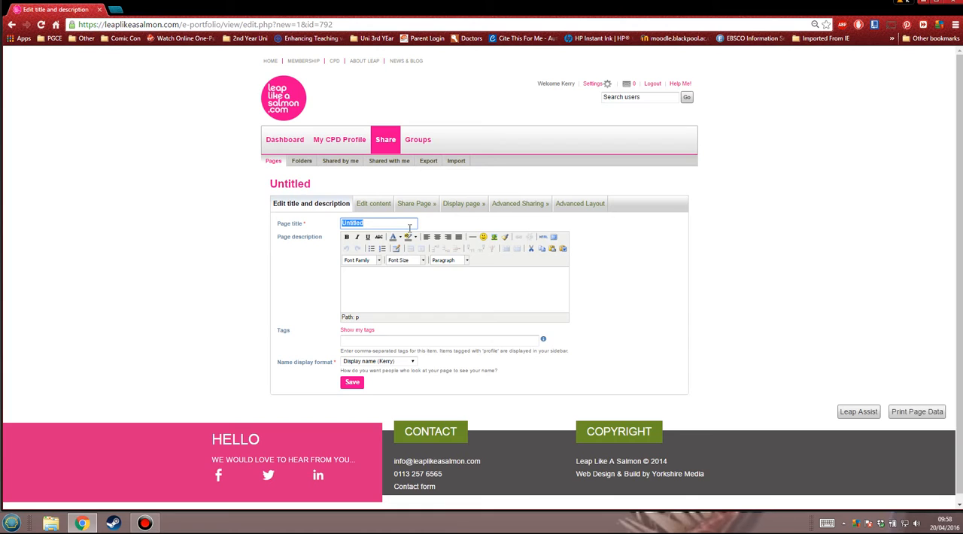
pyautogui.write('ITLA')
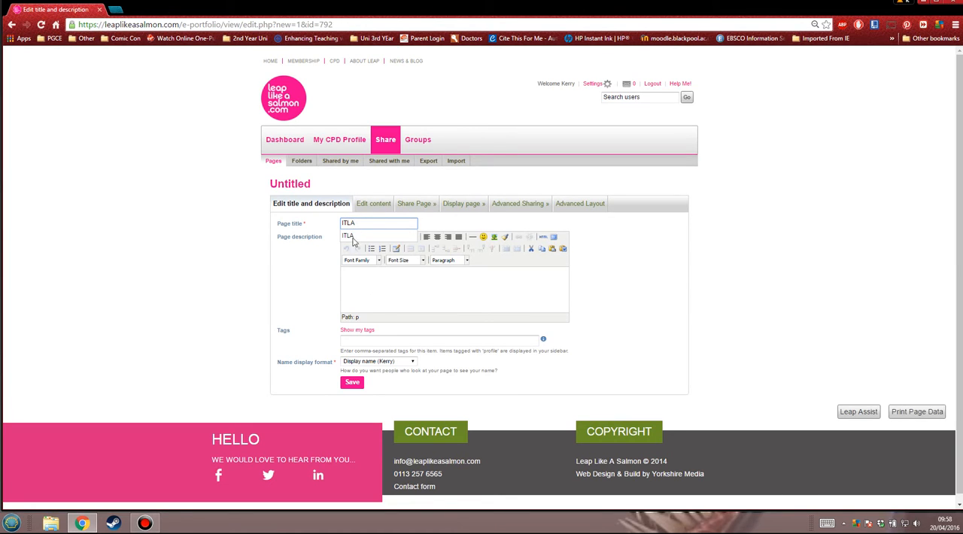
# Write a page description with the headings Essay and Microteacher, each followed by a line reading Brief description
pyautogui.click(364, 291)
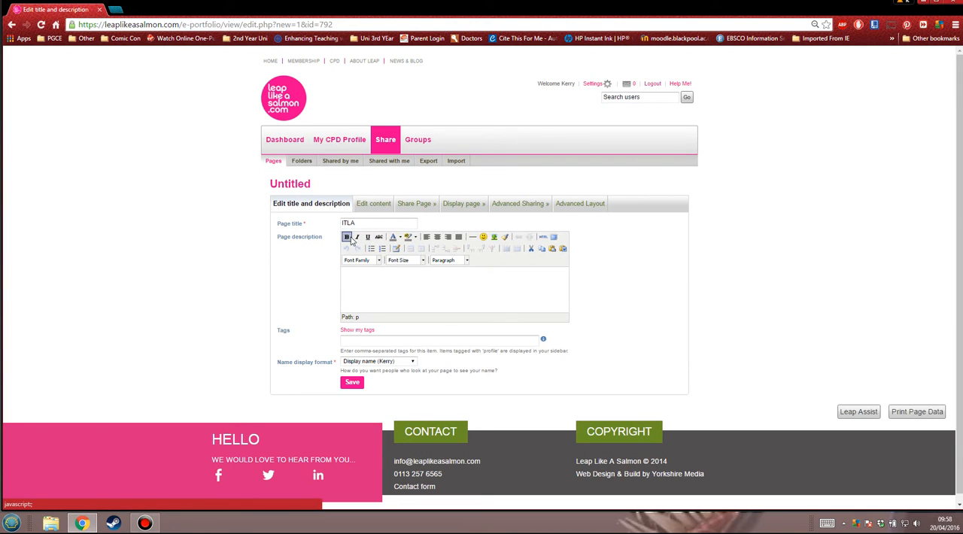
pyautogui.click(399, 237)
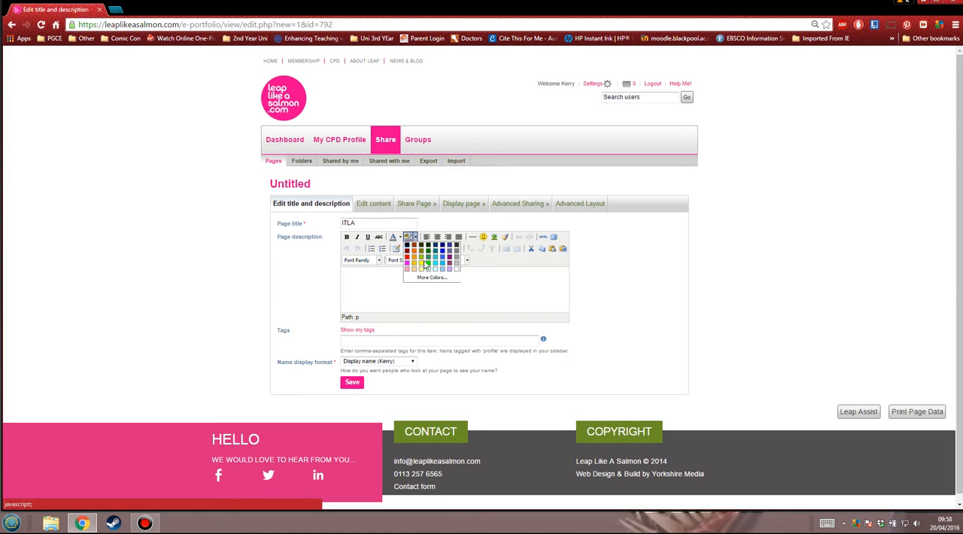
pyautogui.click(498, 292)
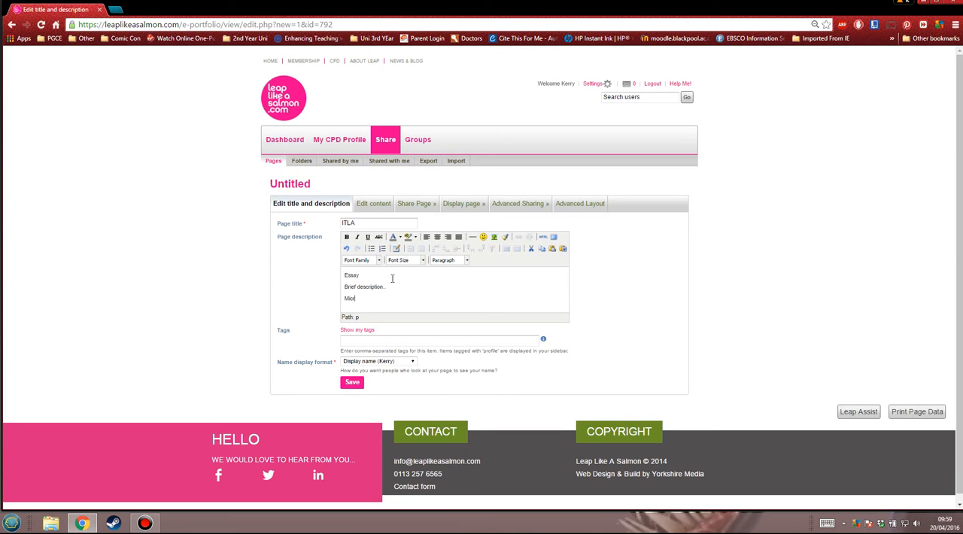
pyautogui.write('r')
pyautogui.press('Return')
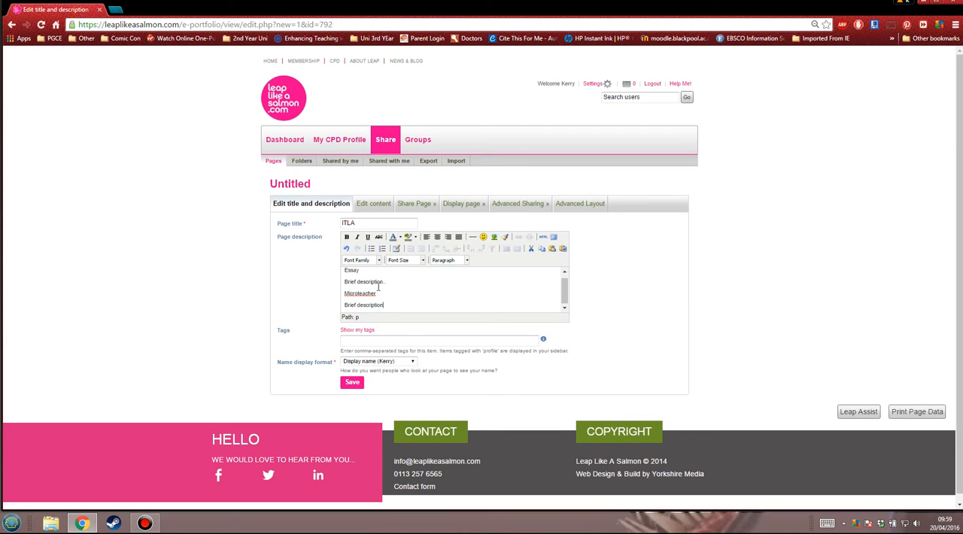
# Make the Microteacher and Essay headings in the page description bold
pyautogui.doubleClick(360, 294)
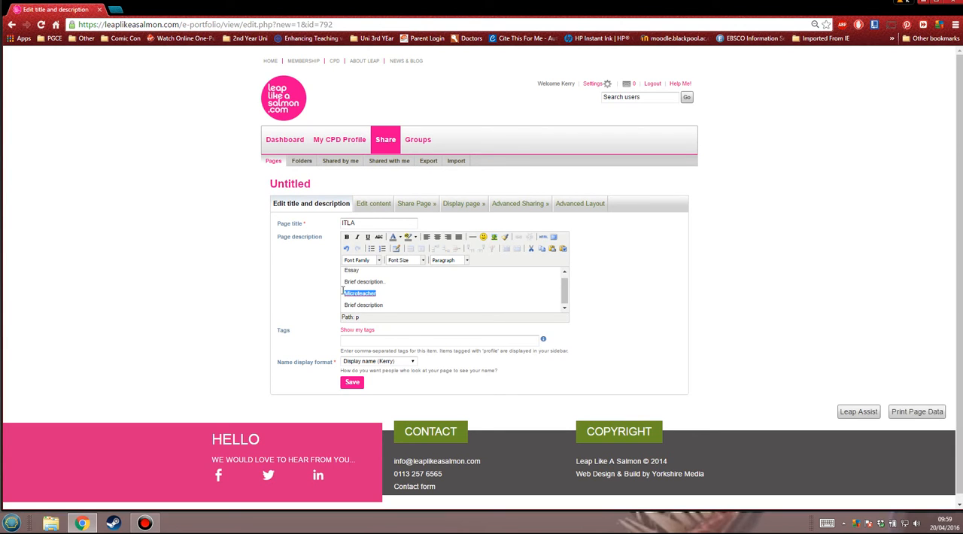
pyautogui.click(347, 237)
pyautogui.click(362, 274)
pyautogui.scroll(1, 350, 276)
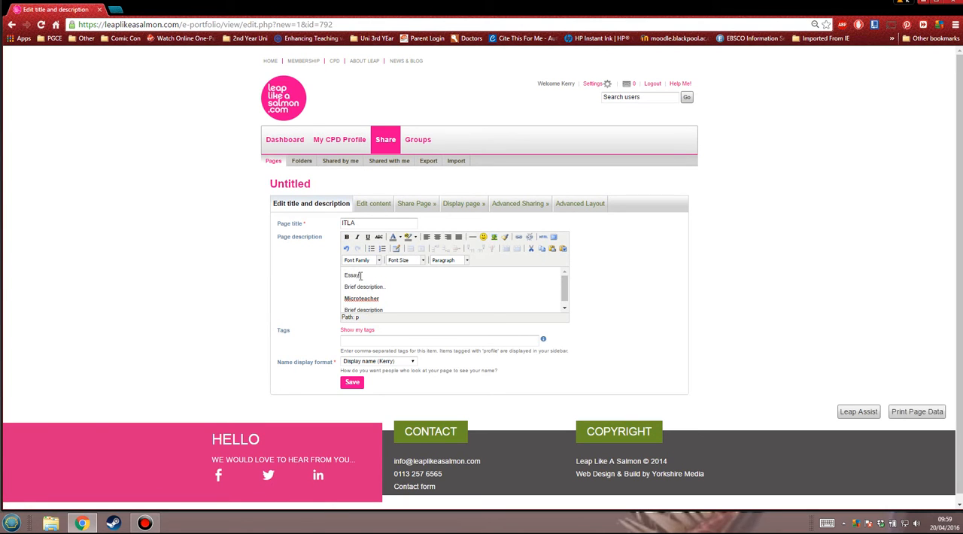
pyautogui.moveTo(362, 276); pyautogui.dragTo(347, 278)
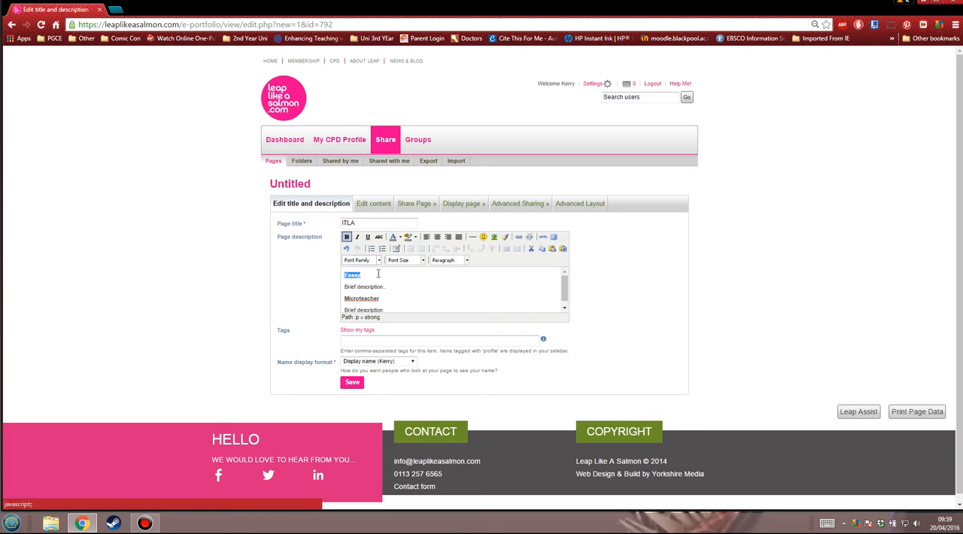
pyautogui.click(420, 303)
pyautogui.scroll(-1, 424, 287)
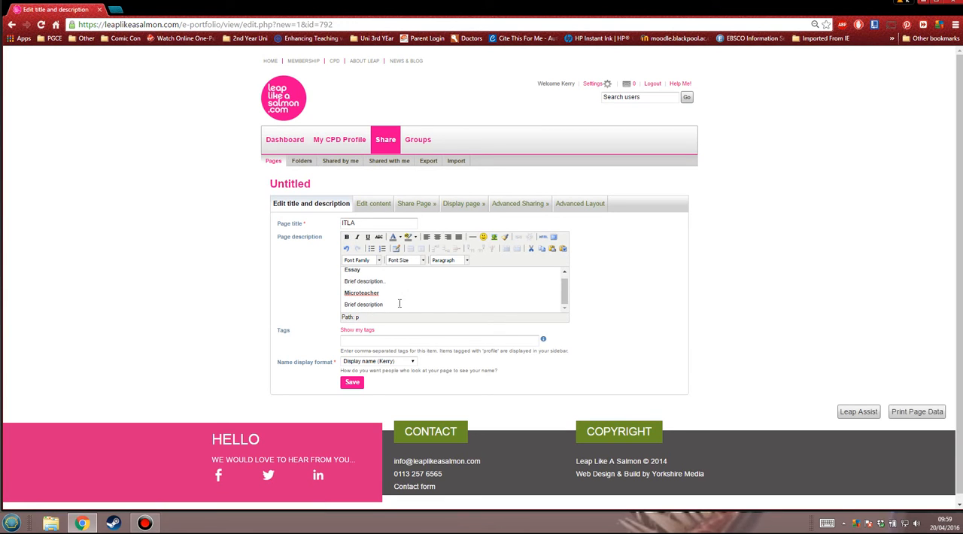
# Leave the tags empty, set the name display format to First name, and save the page's title and description
pyautogui.click(358, 344)
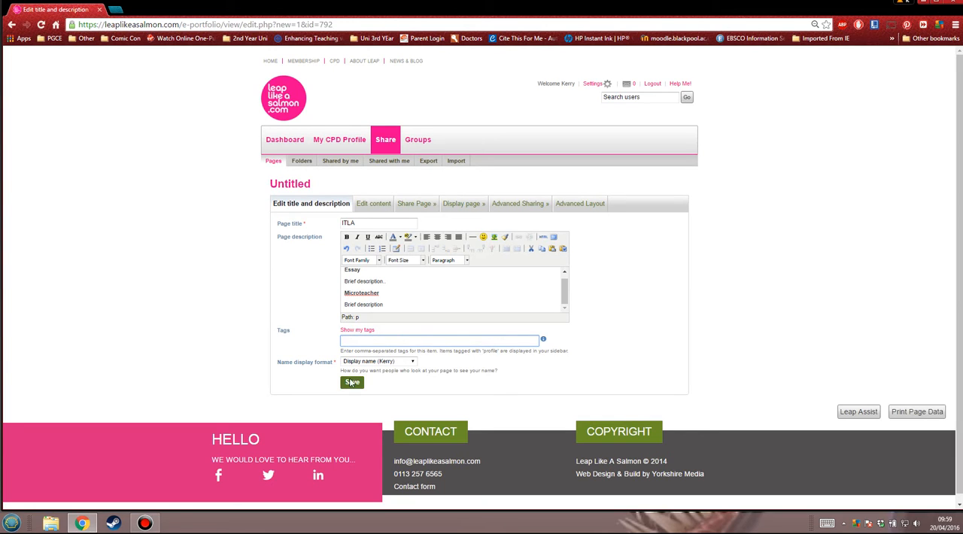
pyautogui.click(412, 362)
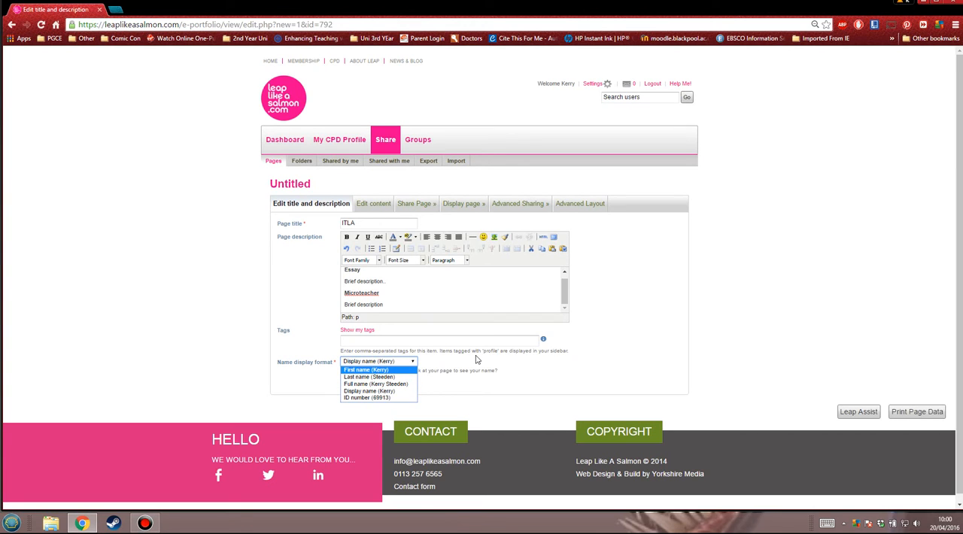
pyautogui.click(397, 371)
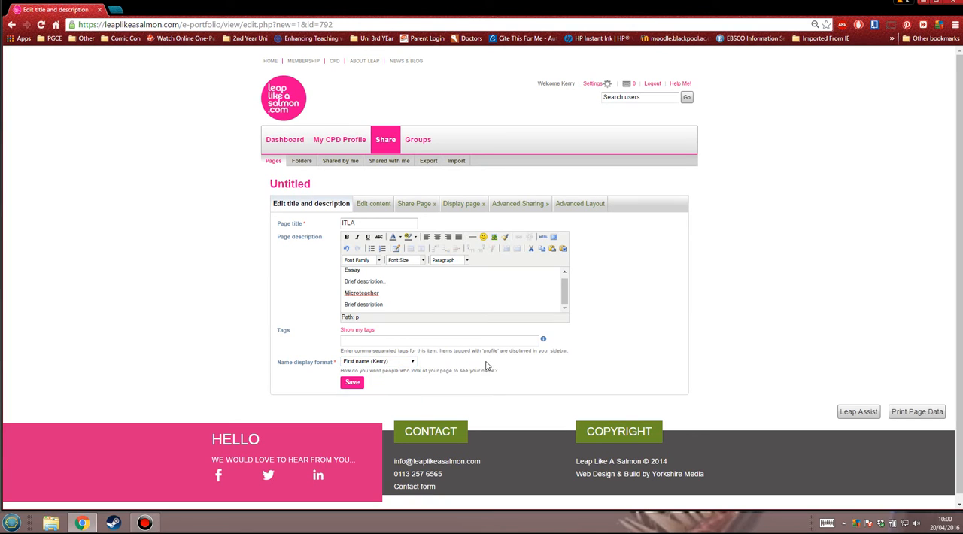
pyautogui.click(353, 385)
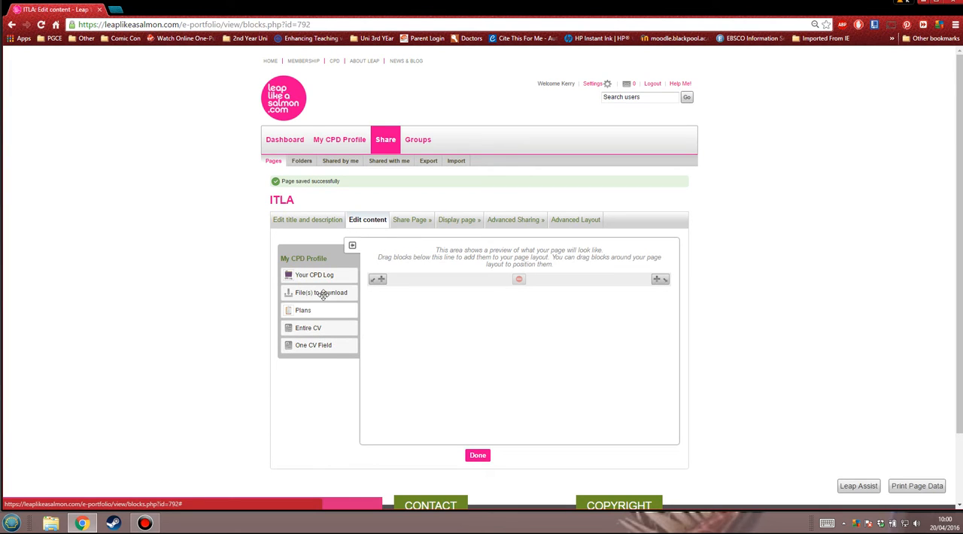
# Add a File(s) to download block to the ITLA page, positioned at the top of the column
pyautogui.moveTo(328, 293); pyautogui.dragTo(402, 277)
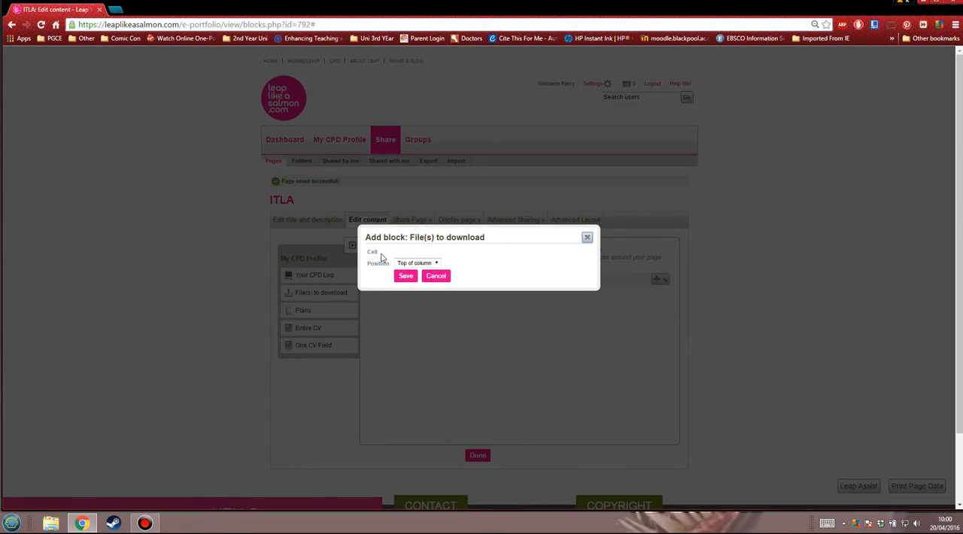
pyautogui.click(435, 263)
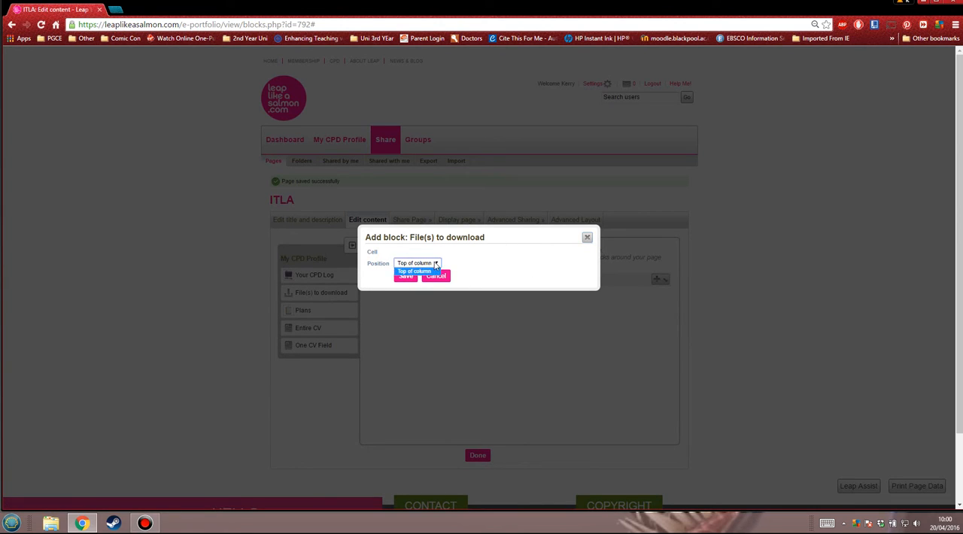
pyautogui.click(429, 272)
pyautogui.click(407, 276)
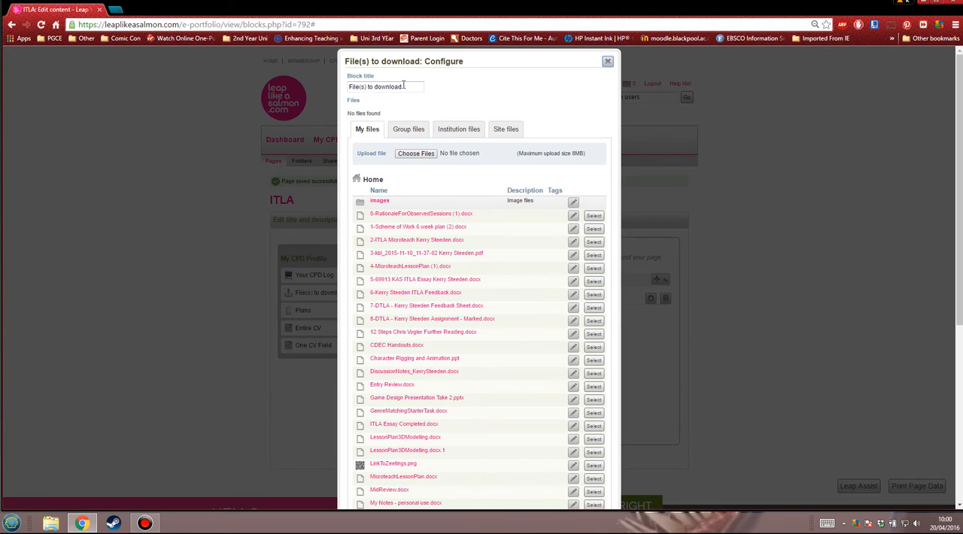
# Set the title of the File(s) to download block to Essay
pyautogui.scroll(-3, 430, 344)
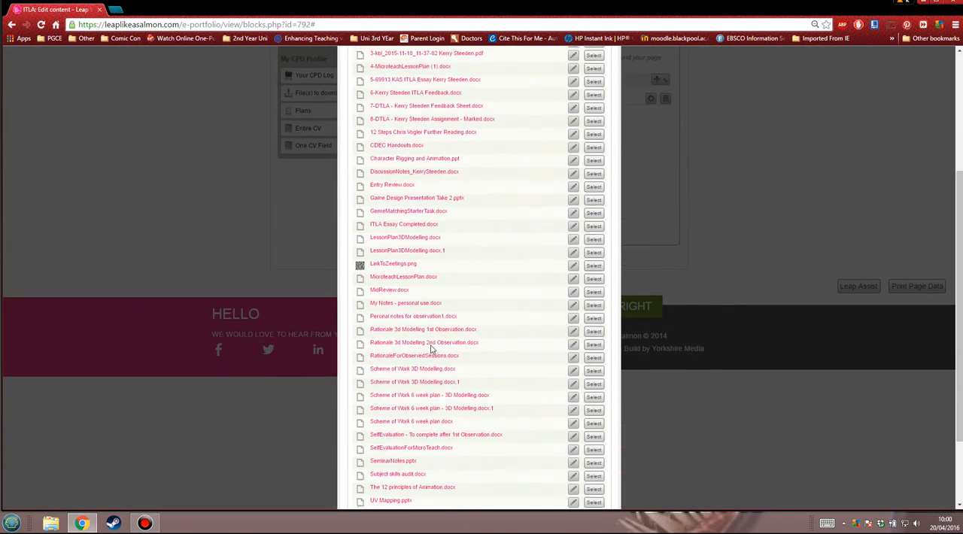
pyautogui.scroll(1, 432, 349)
pyautogui.scroll(1, 433, 348)
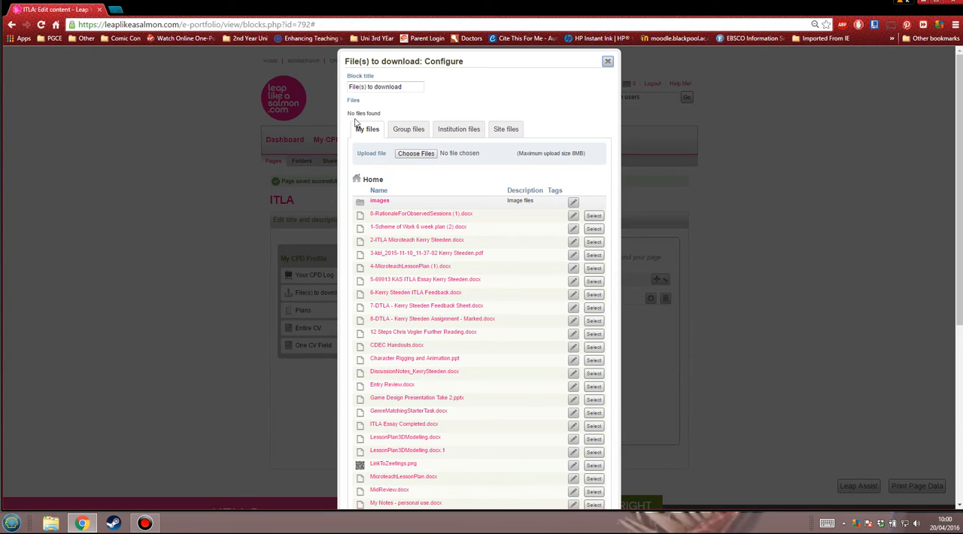
pyautogui.moveTo(405, 86); pyautogui.dragTo(346, 89)
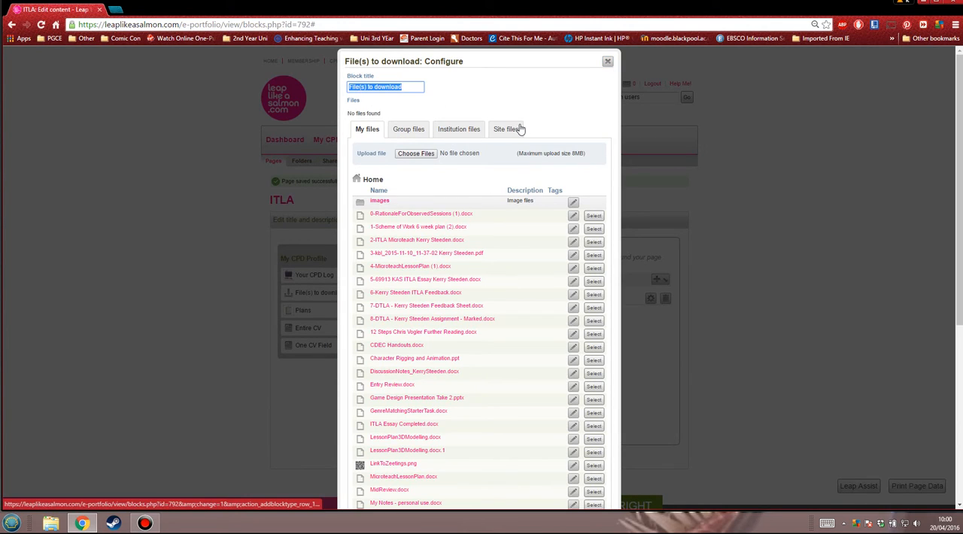
pyautogui.write('Essay')
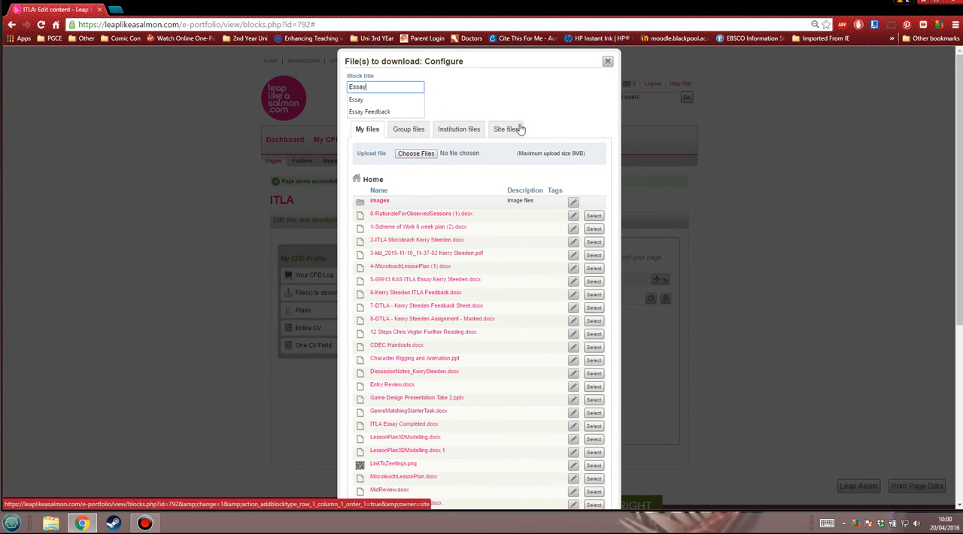
pyautogui.click(404, 100)
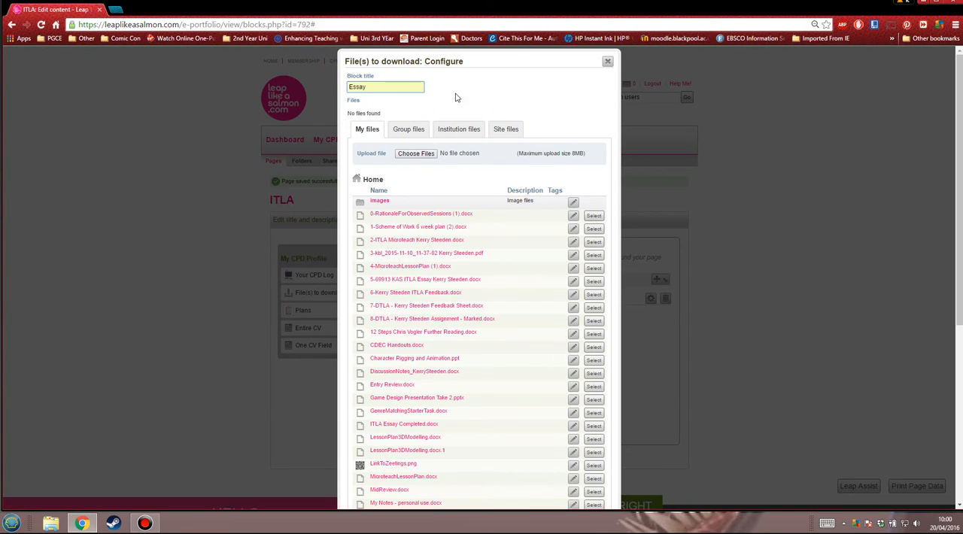
pyautogui.click(389, 86)
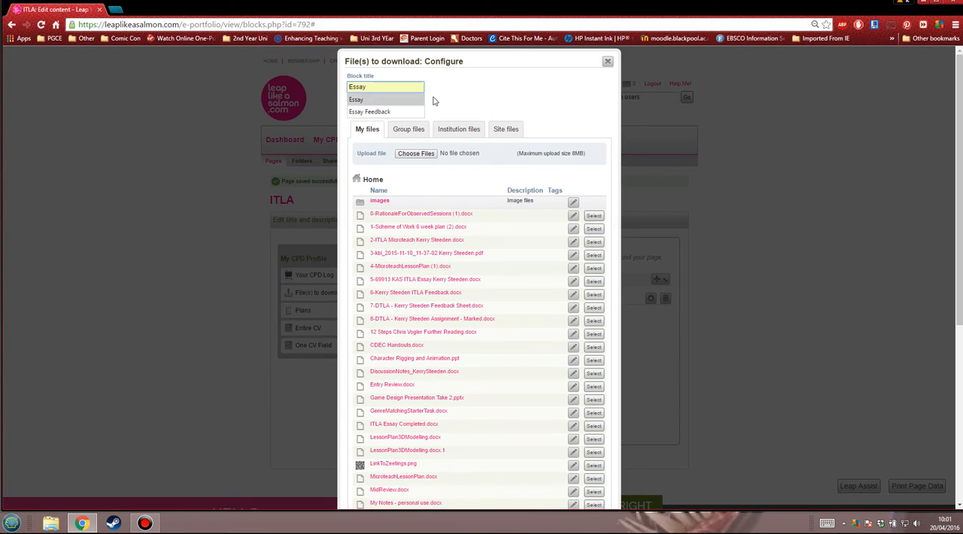
pyautogui.click(472, 91)
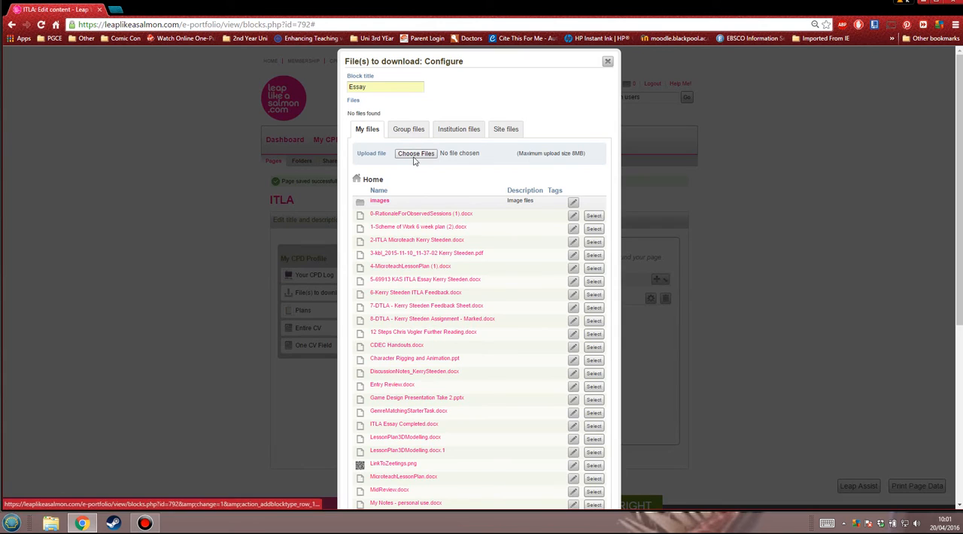
# Upload the ITLA Essay Completed document from the z- LeapLikeaSalmon folder to the Essay block
pyautogui.click(416, 154)
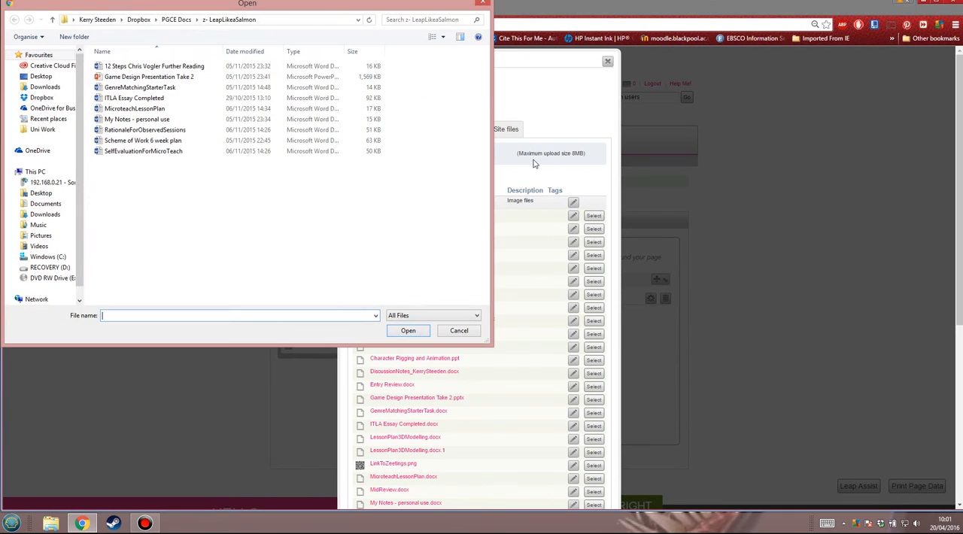
pyautogui.click(129, 101)
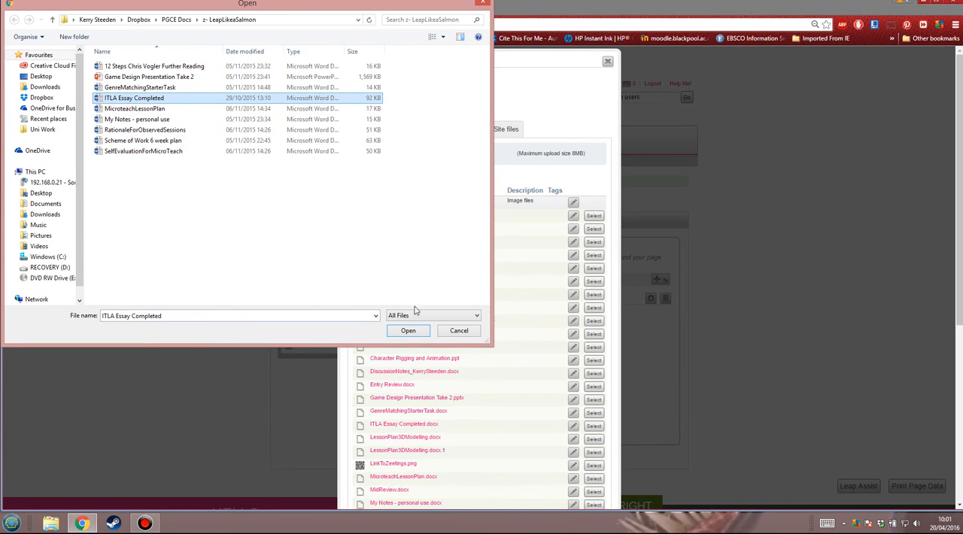
pyautogui.click(408, 332)
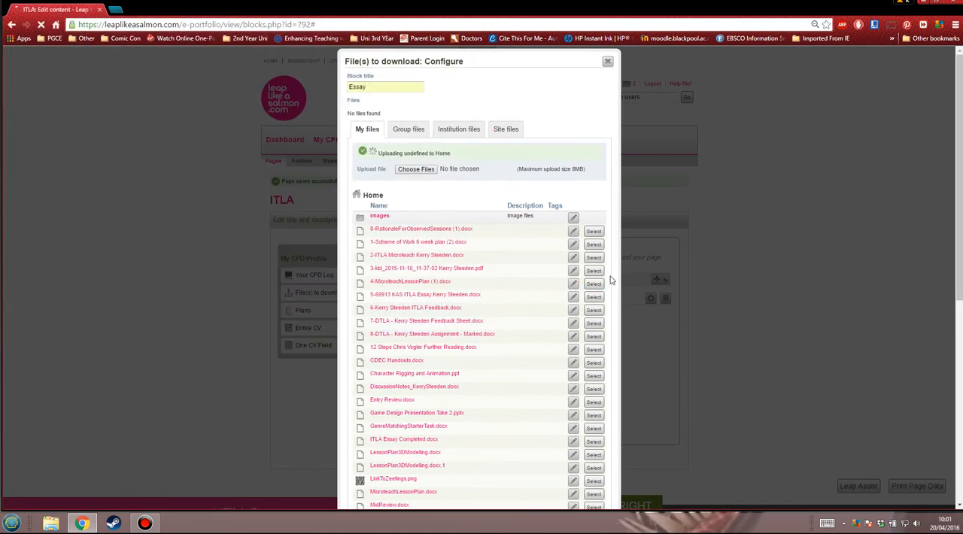
pyautogui.scroll(-8, 490, 186)
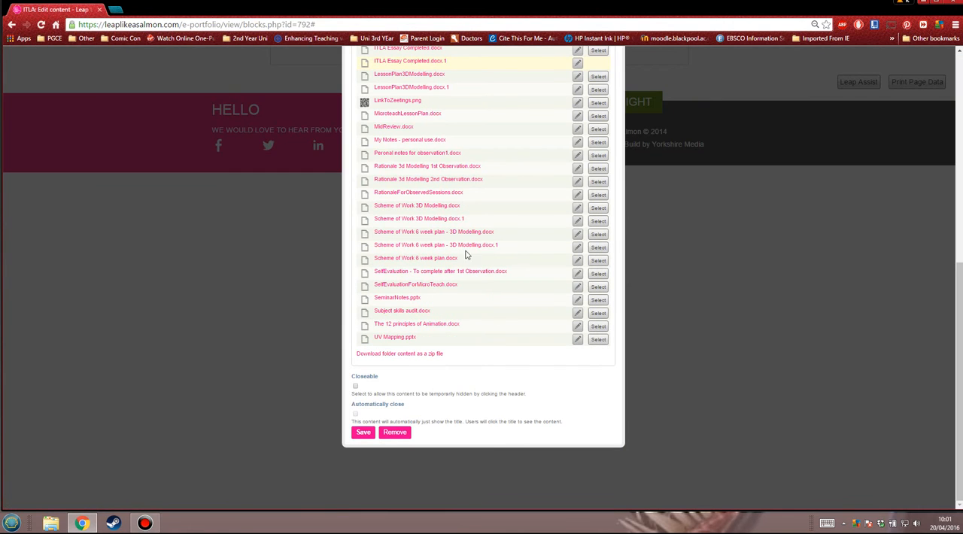
pyautogui.scroll(5, 450, 357)
pyautogui.scroll(2, 450, 357)
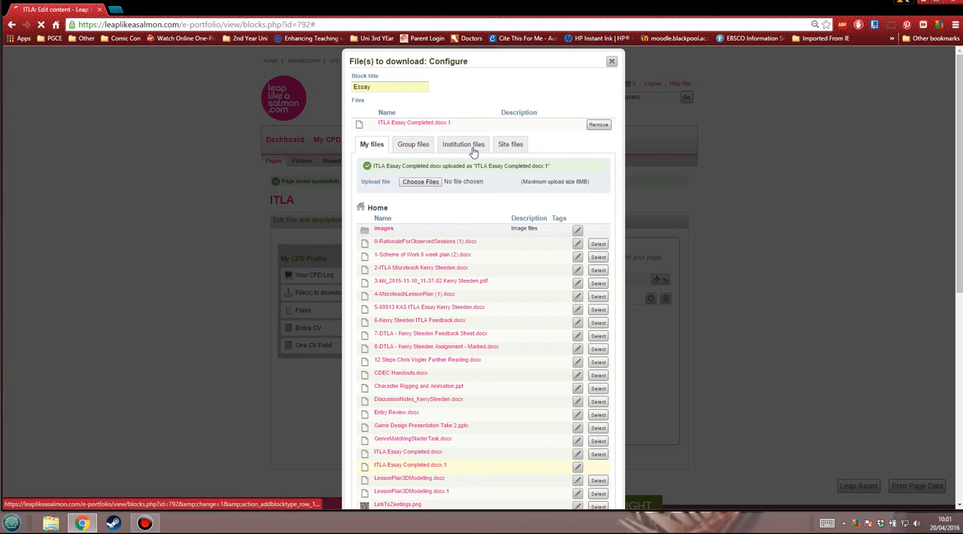
# Examine the Group files area and the previously uploaded documents under My files that could be selected for the block
pyautogui.click(415, 146)
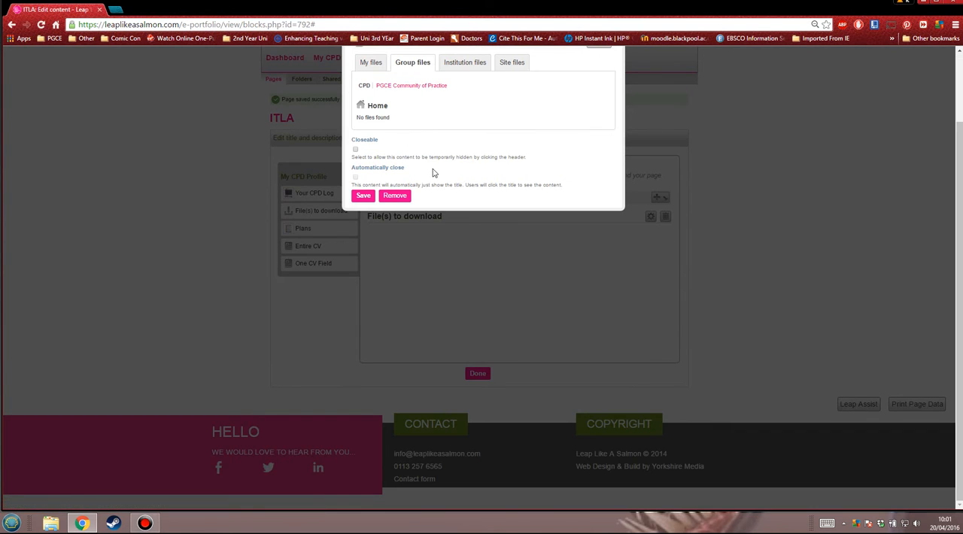
pyautogui.scroll(1, 430, 165)
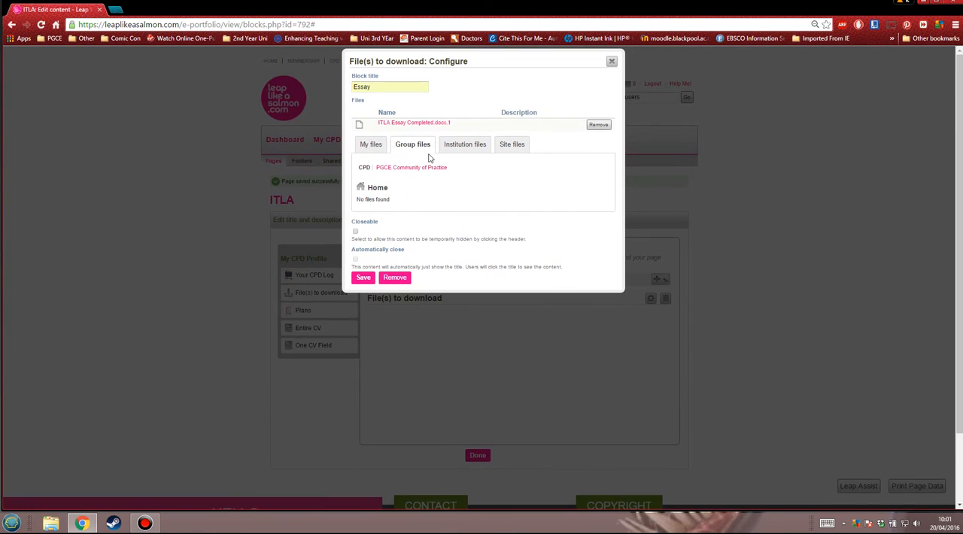
pyautogui.click(370, 144)
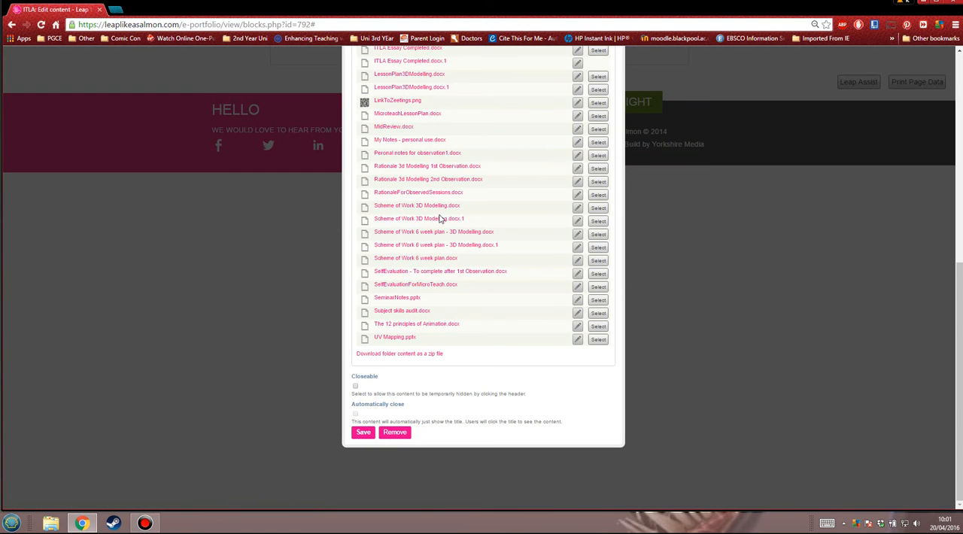
pyautogui.scroll(5, 441, 217)
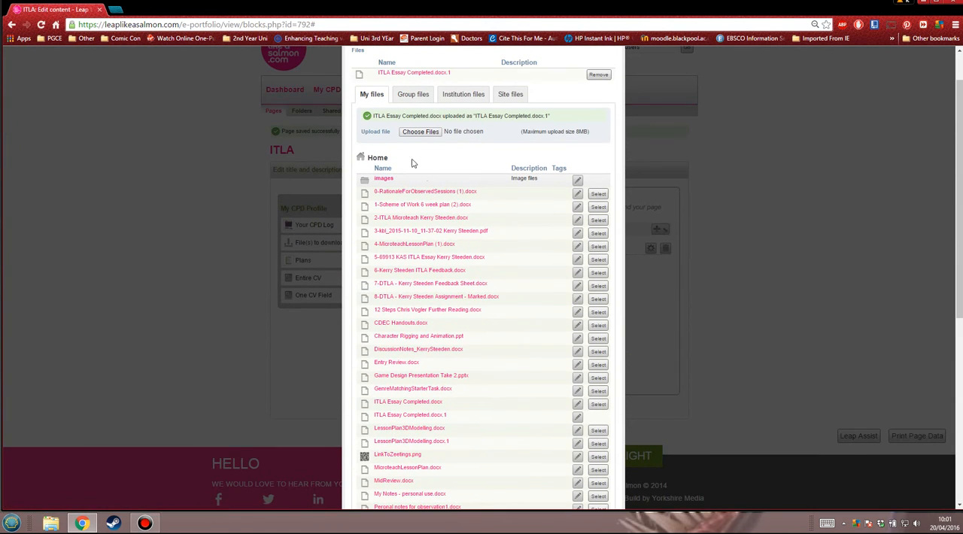
pyautogui.scroll(1, 421, 222)
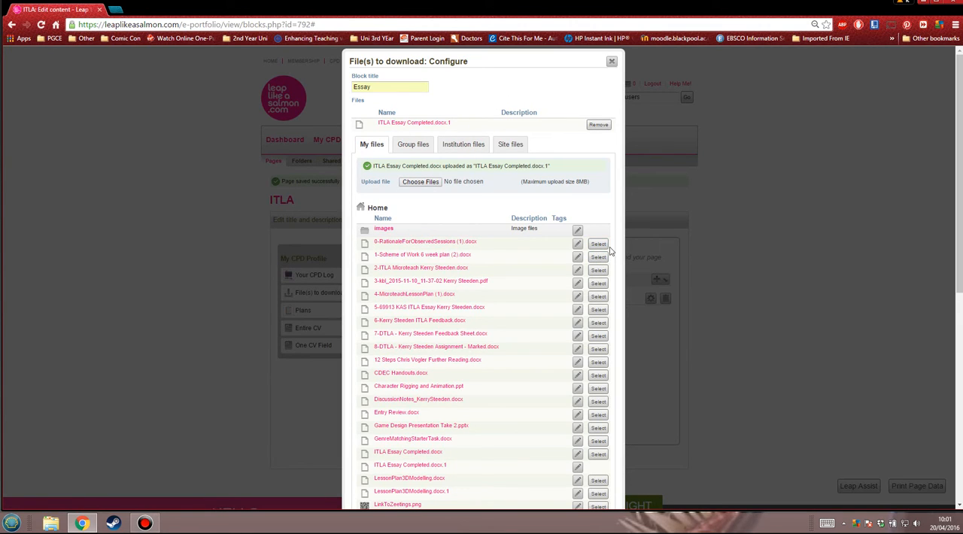
pyautogui.scroll(-4, 600, 322)
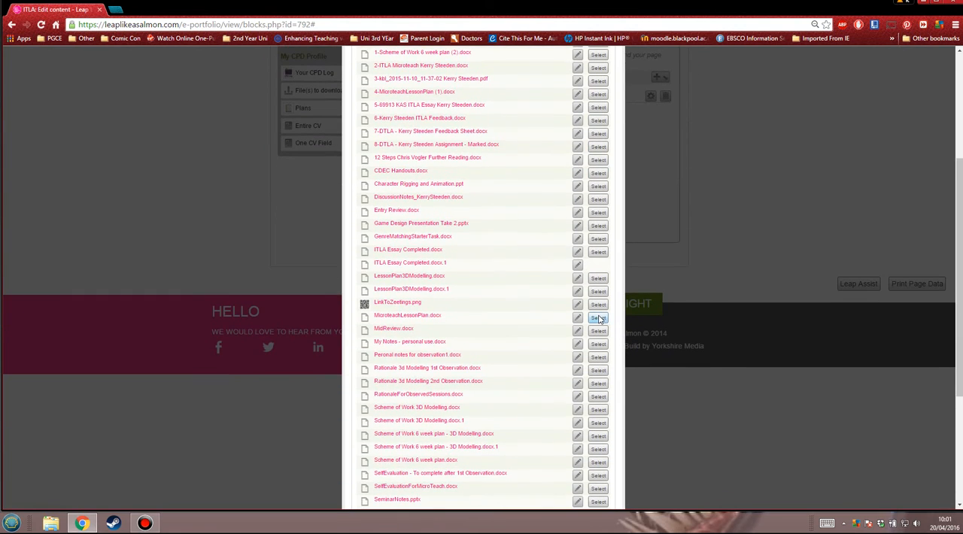
pyautogui.scroll(-2, 497, 143)
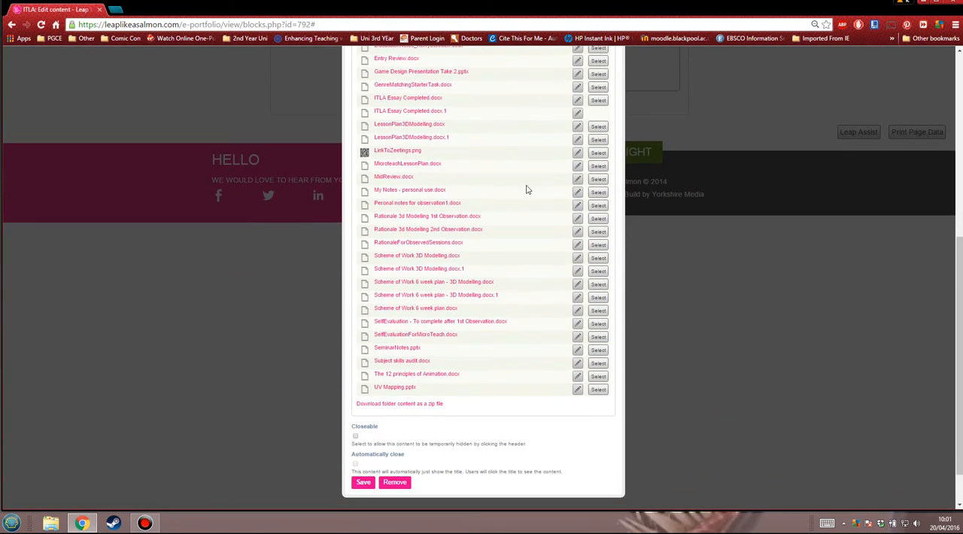
pyautogui.scroll(4, 520, 208)
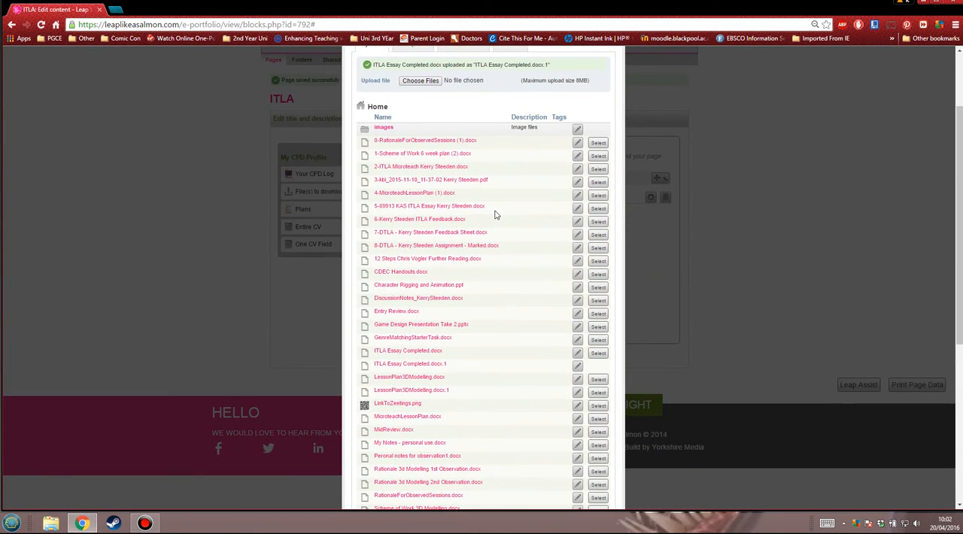
pyautogui.scroll(-4, 495, 215)
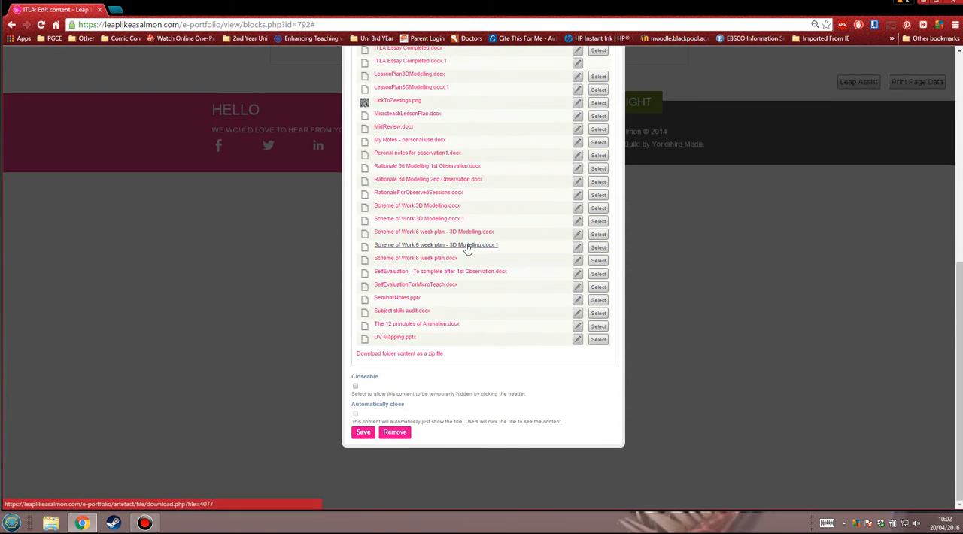
pyautogui.scroll(4, 444, 271)
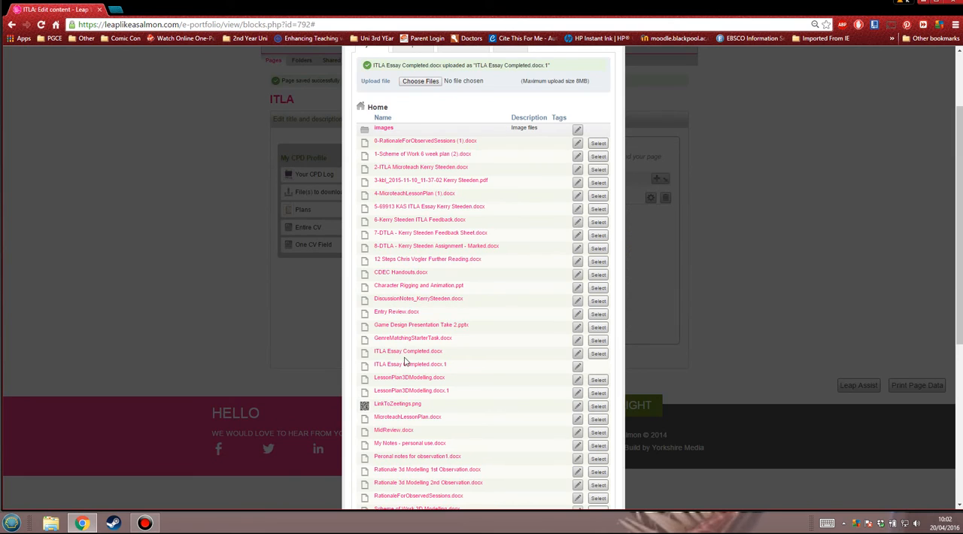
# Save the Essay block and check its configuration from the page preview
pyautogui.scroll(-4, 481, 270)
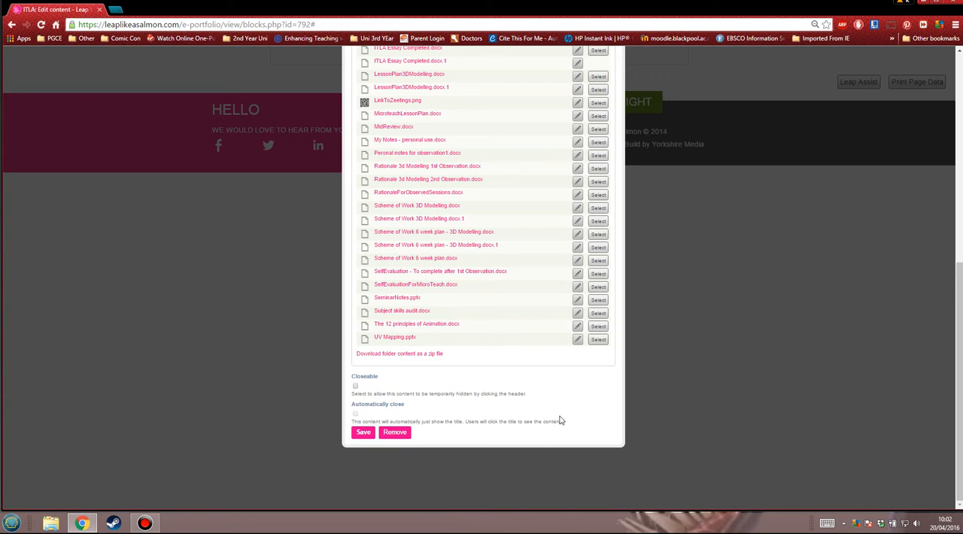
pyautogui.click(364, 433)
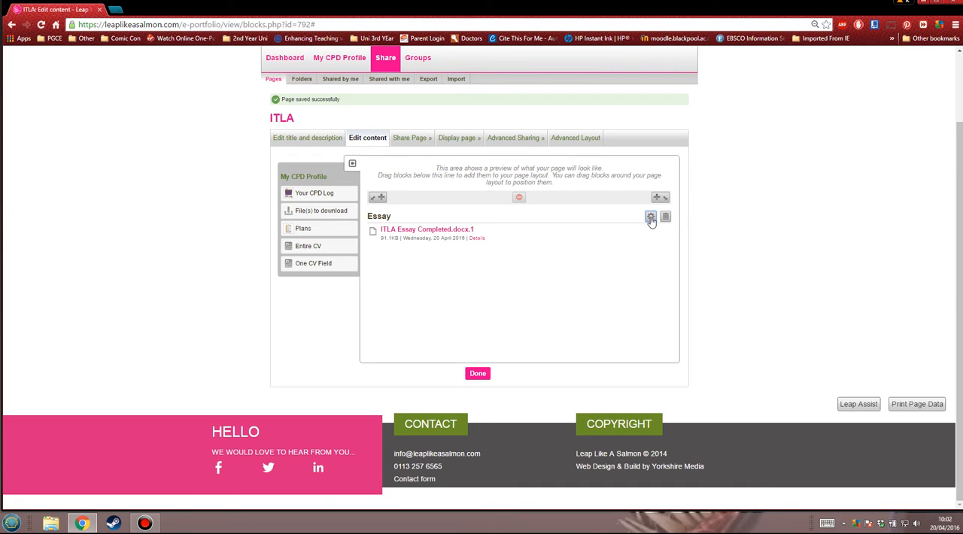
pyautogui.click(651, 217)
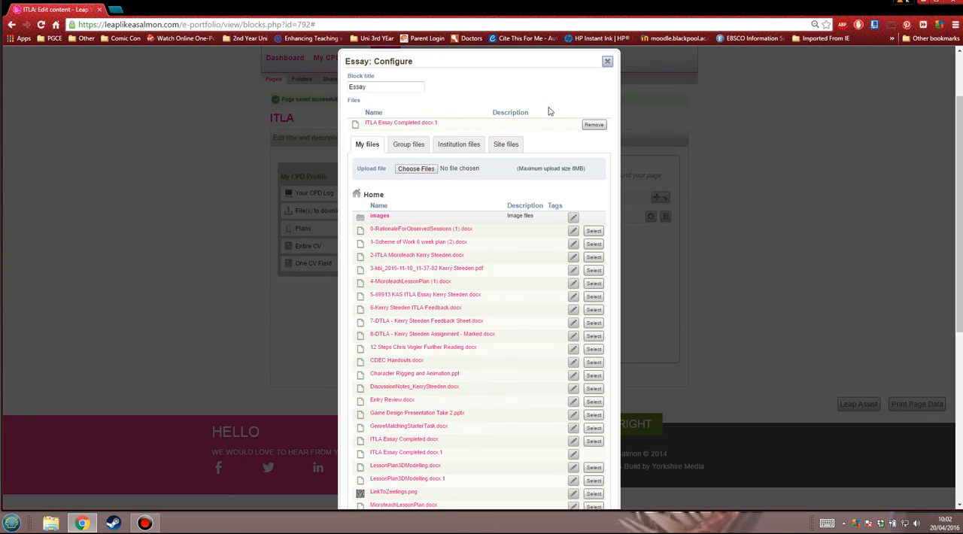
pyautogui.click(608, 60)
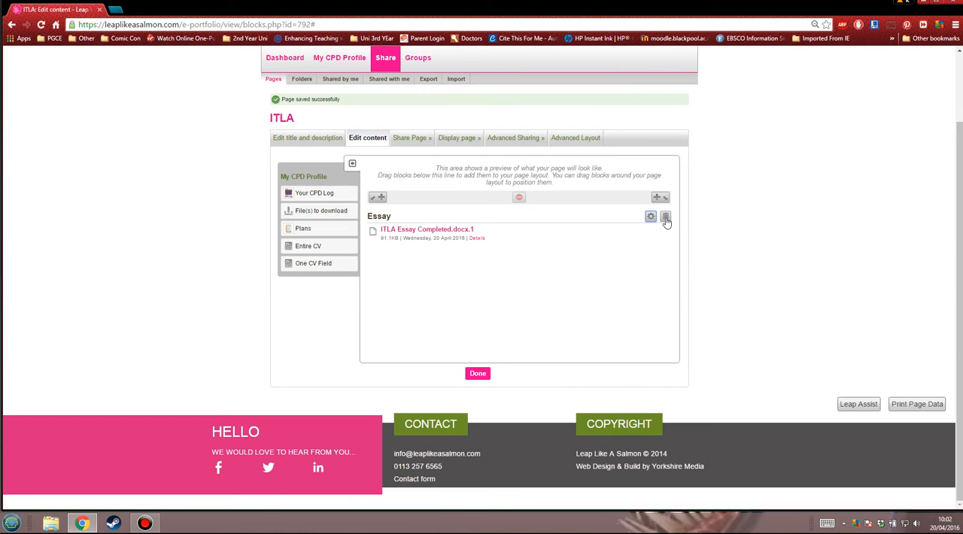
# Add a second File(s) to download block to the page, positioned below the Essay block
pyautogui.click(328, 210)
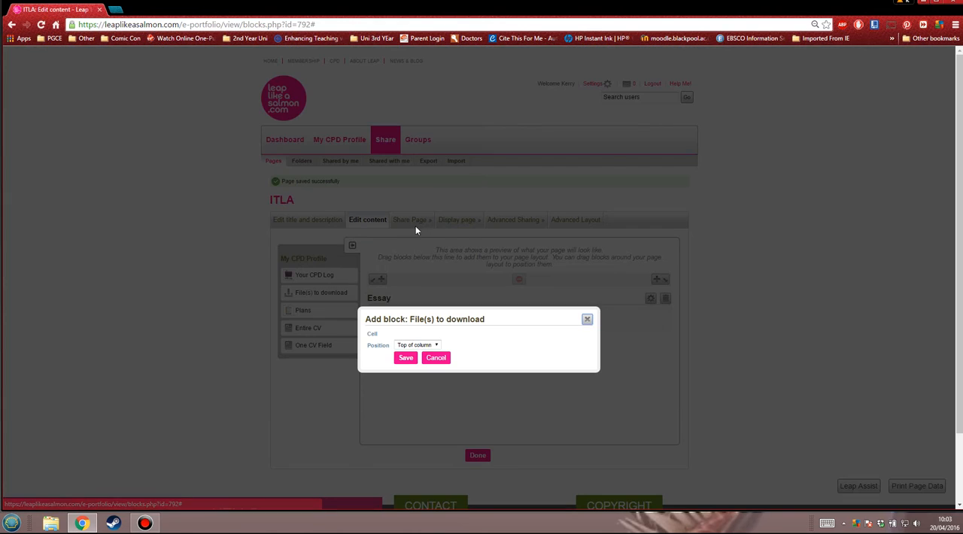
pyautogui.click(435, 346)
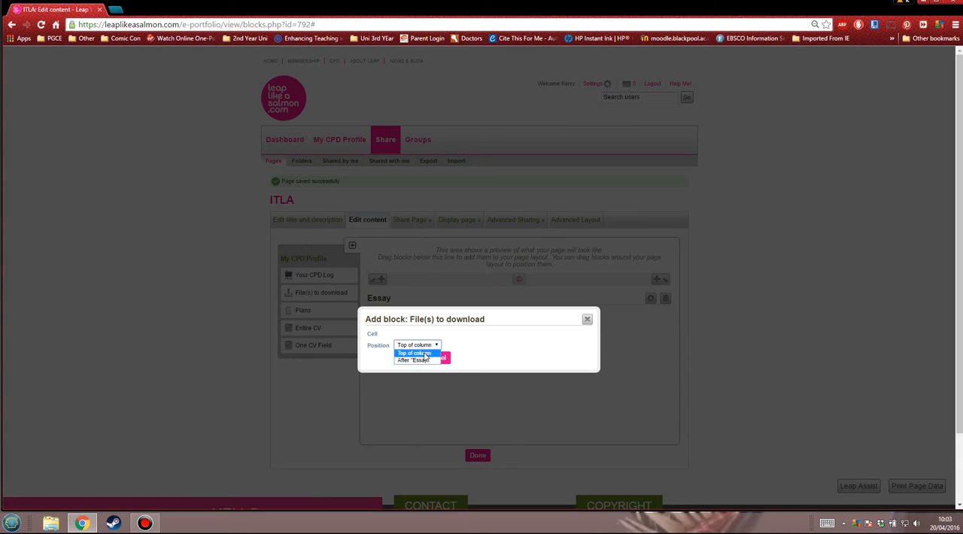
pyautogui.click(423, 360)
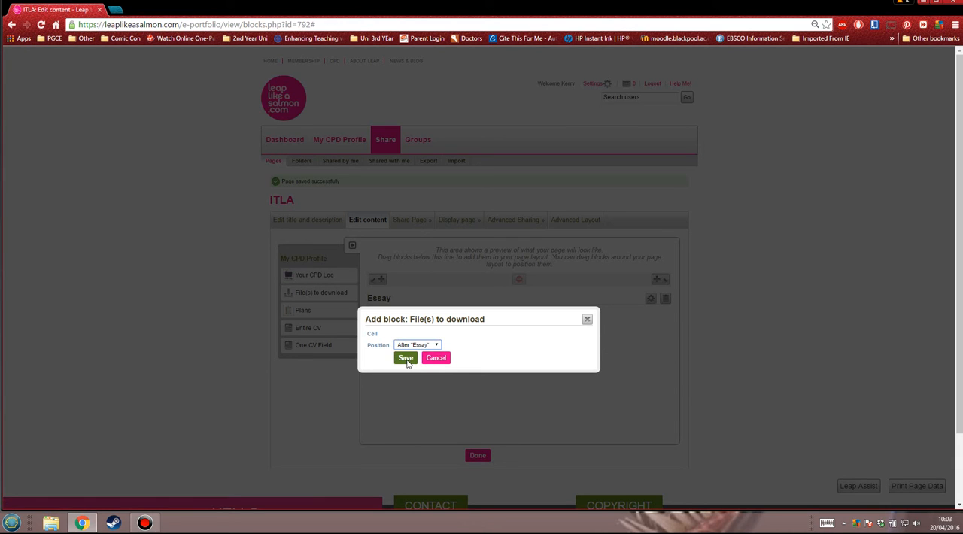
pyautogui.click(406, 359)
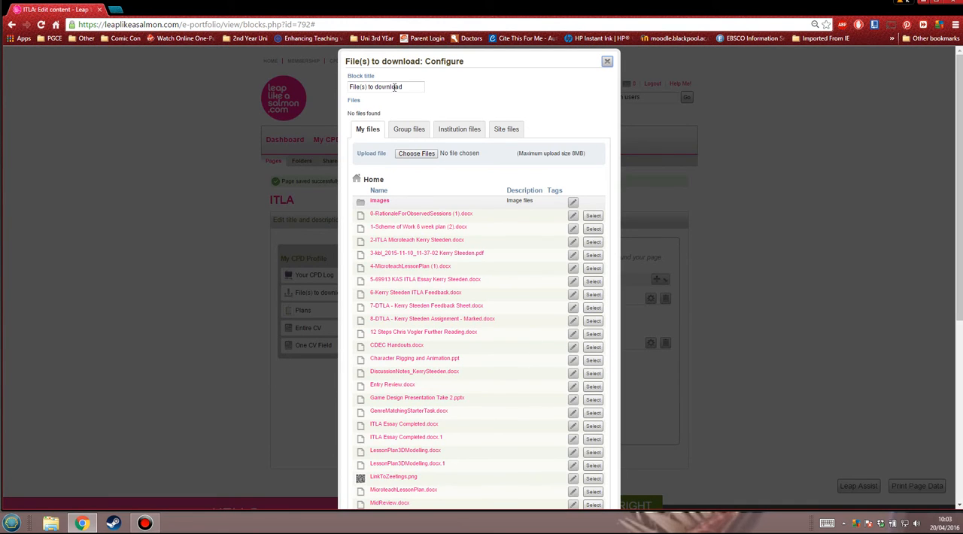
# Title the new File(s) to download block MicroTeach
pyautogui.moveTo(406, 87); pyautogui.dragTo(325, 91)
pyautogui.write('MicroTeach')
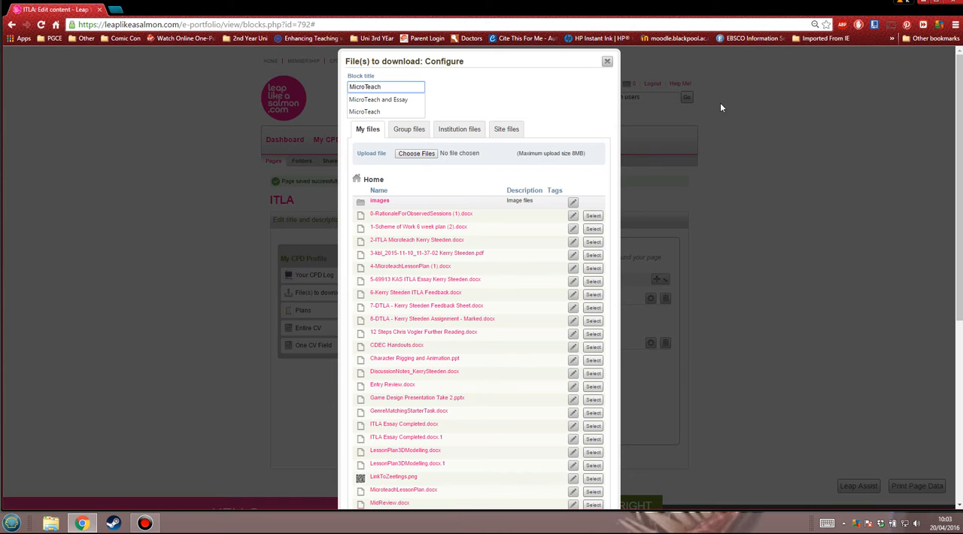
pyautogui.click(528, 97)
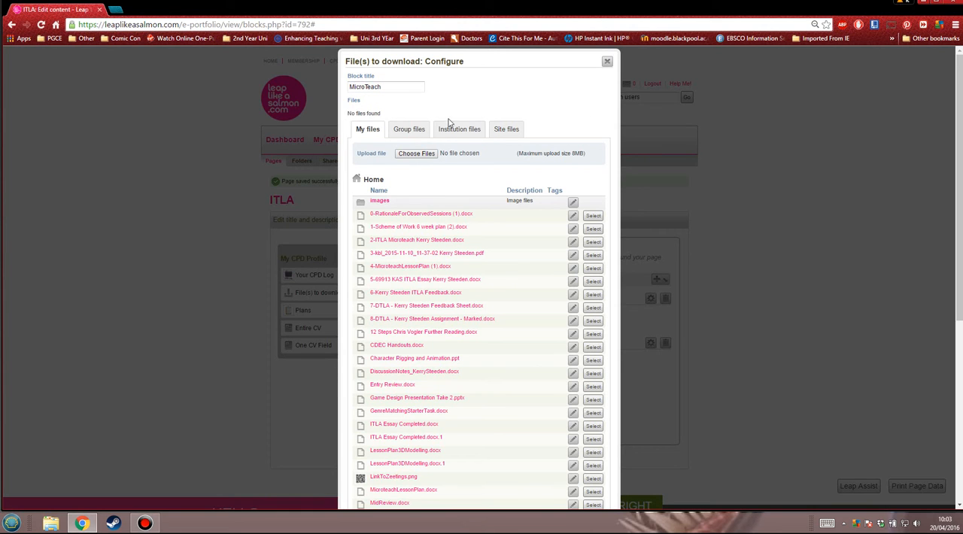
# Upload every document in the z- LeapLikeaSalmon folder except ITLA Essay Completed to the MicroTeach block
pyautogui.click(414, 154)
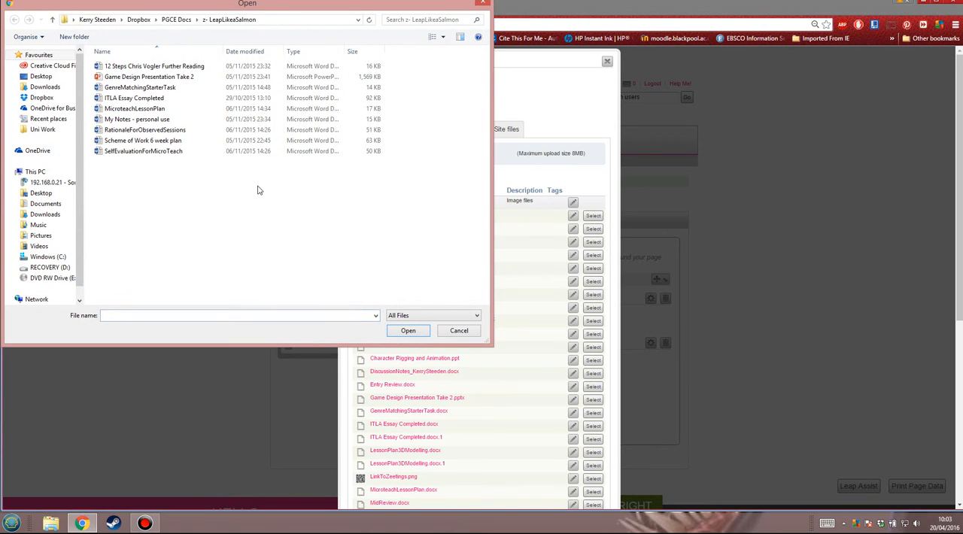
pyautogui.moveTo(170, 174); pyautogui.dragTo(144, 60)
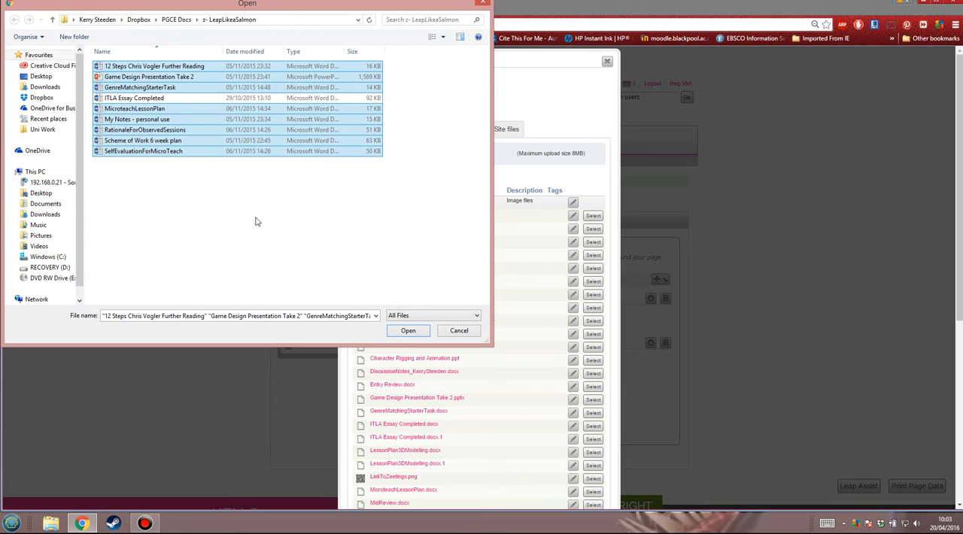
pyautogui.click(408, 330)
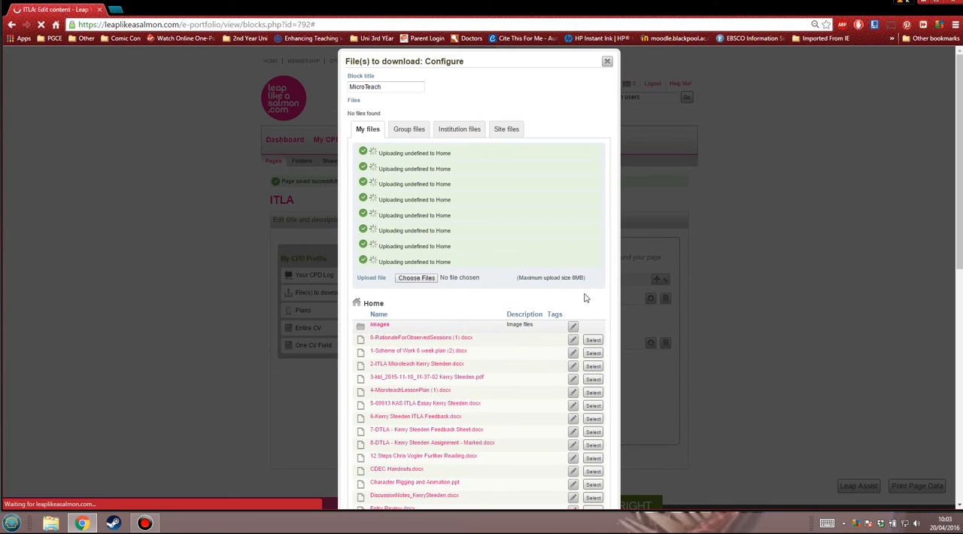
# Check the files attached to the MicroTeach block against the My files list and save the block
pyautogui.scroll(-10, 577, 297)
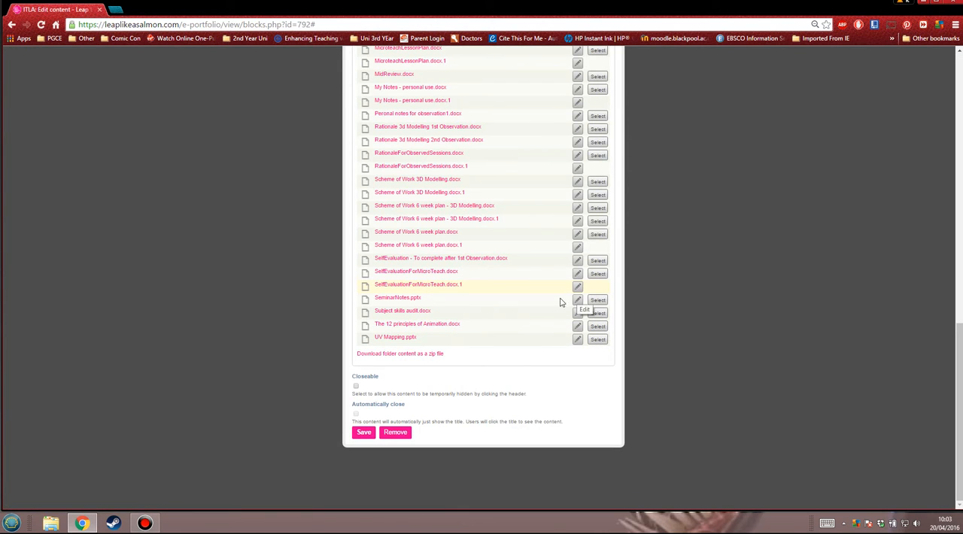
pyautogui.scroll(15, 526, 309)
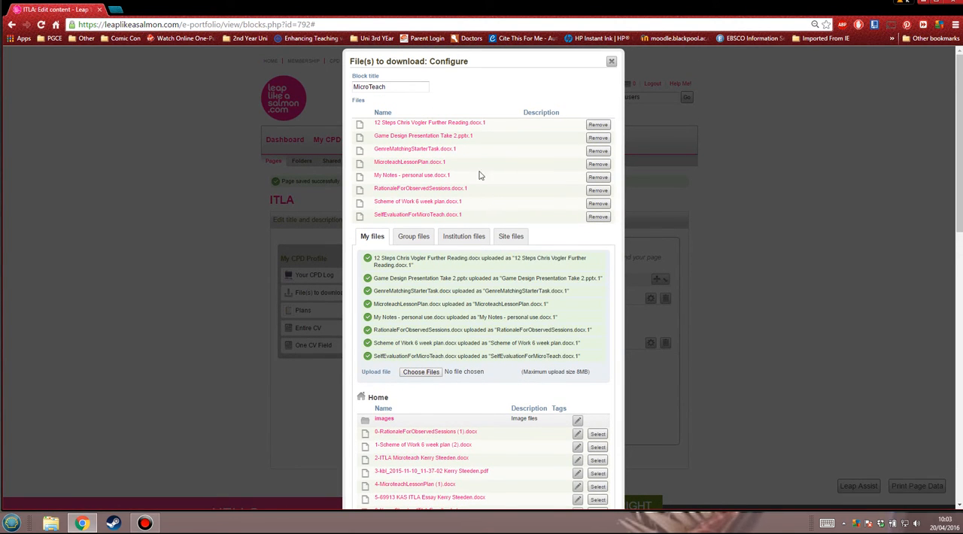
pyautogui.scroll(-7, 449, 301)
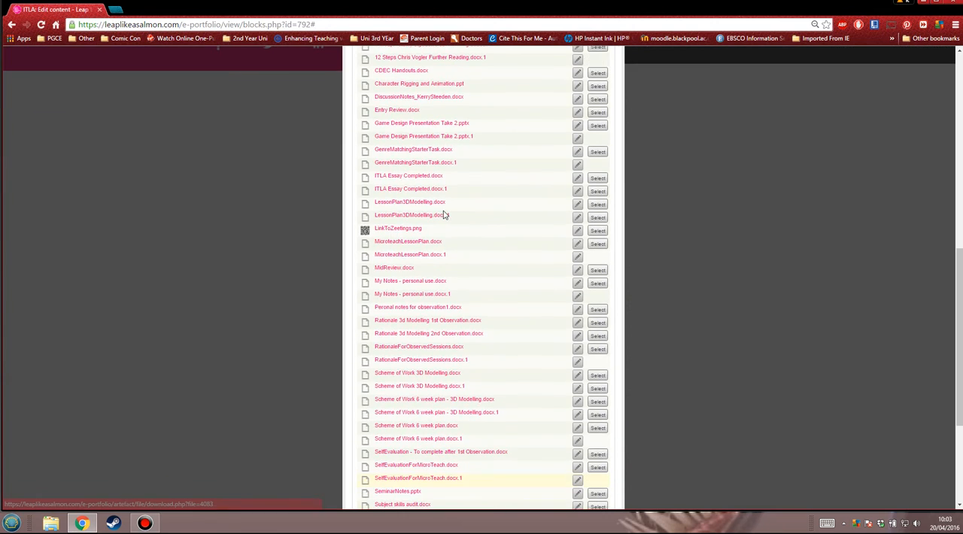
pyautogui.scroll(4, 444, 214)
pyautogui.scroll(3, 444, 214)
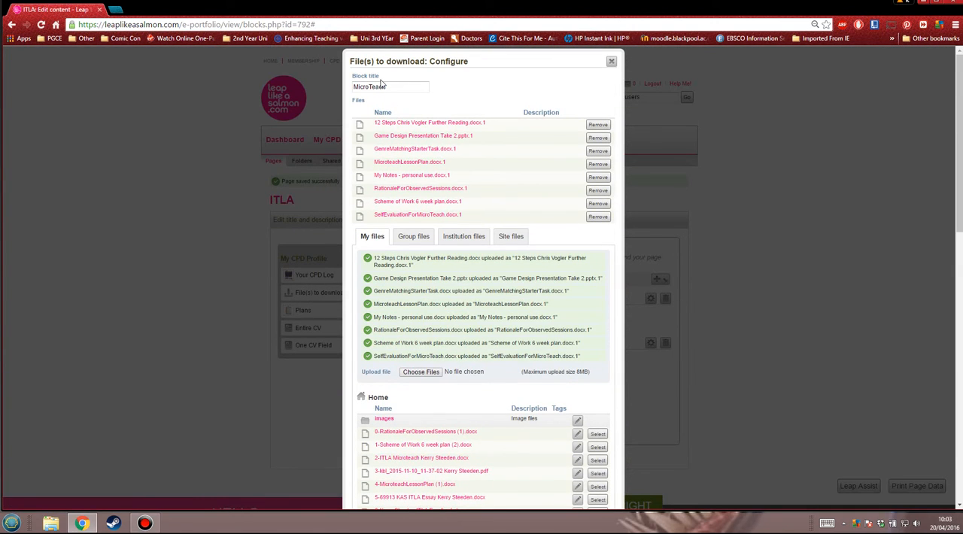
pyautogui.scroll(-10, 456, 301)
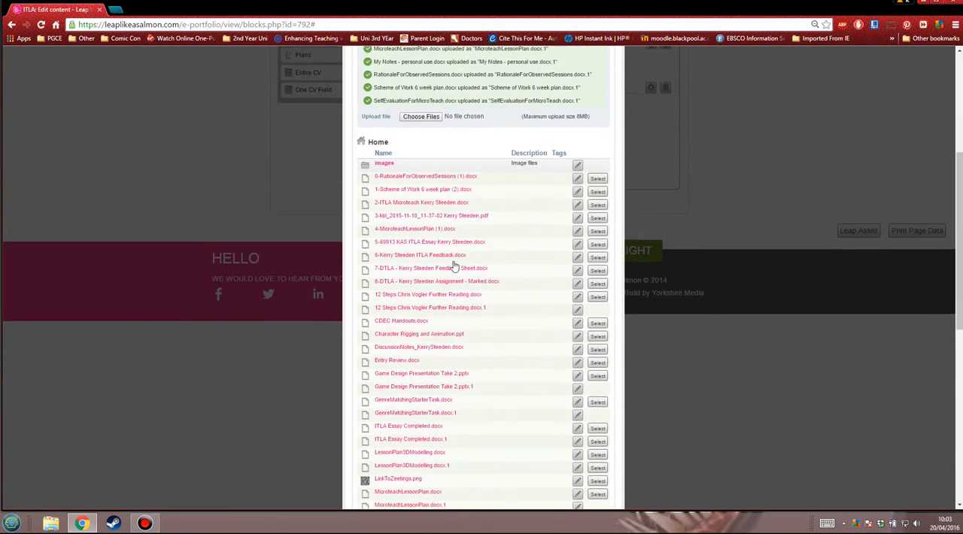
pyautogui.click(363, 432)
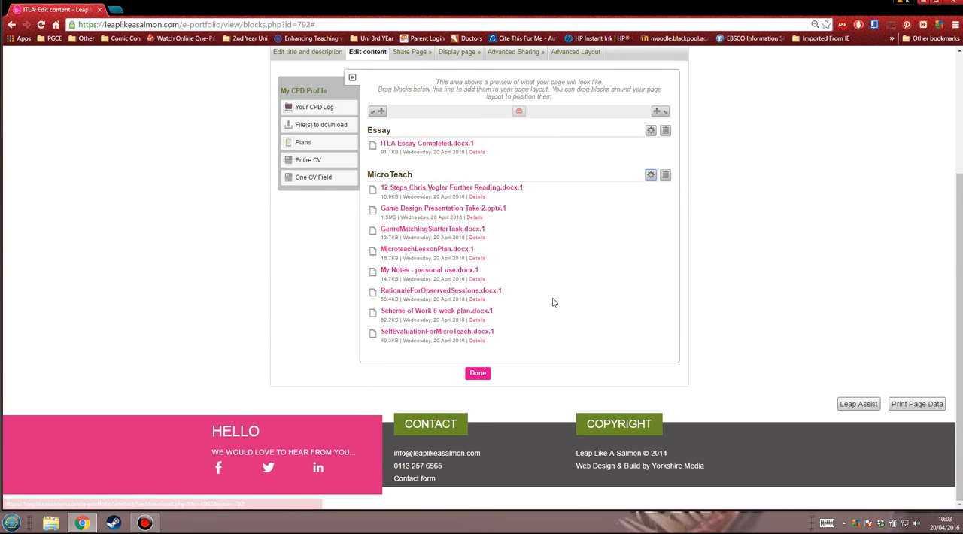
# Review the Essay and MicroTeach blocks in the layout preview and finish editing the ITLA page
pyautogui.scroll(3, 551, 299)
pyautogui.scroll(-3, 551, 299)
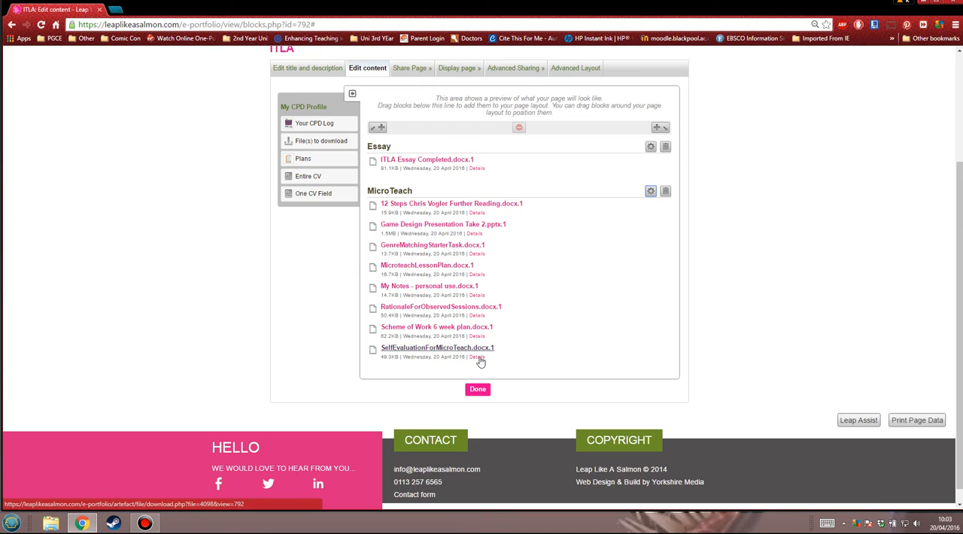
pyautogui.click(478, 390)
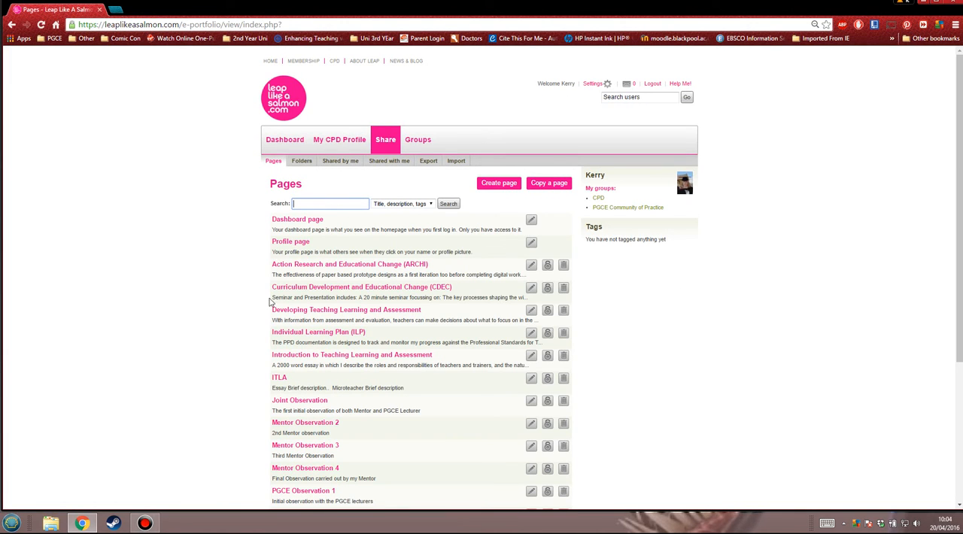
# View the finished ITLA page with its description, file blocks and feedback area, and return to the Pages list
pyautogui.click(284, 381)
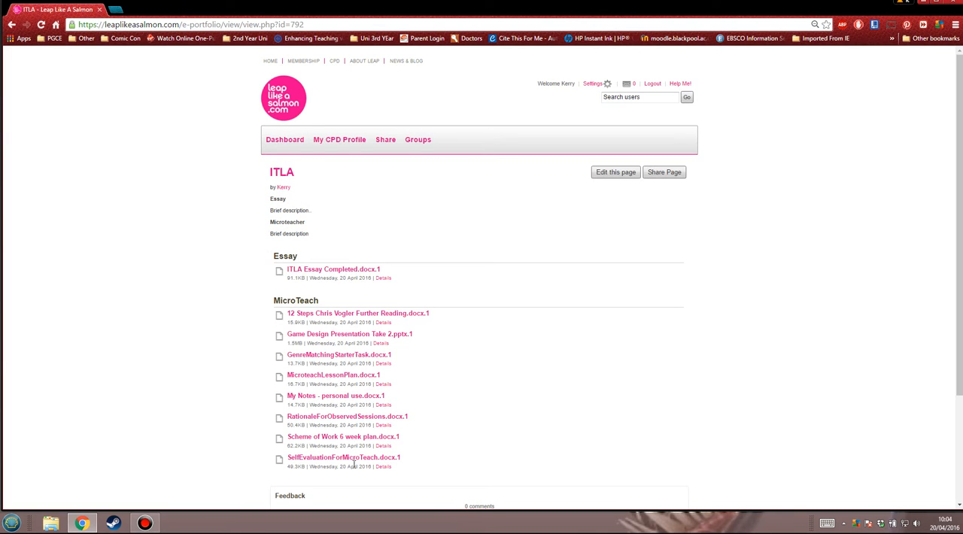
pyautogui.scroll(-1, 451, 284)
pyautogui.scroll(-3, 451, 285)
pyautogui.scroll(3, 452, 279)
pyautogui.click(11, 24)
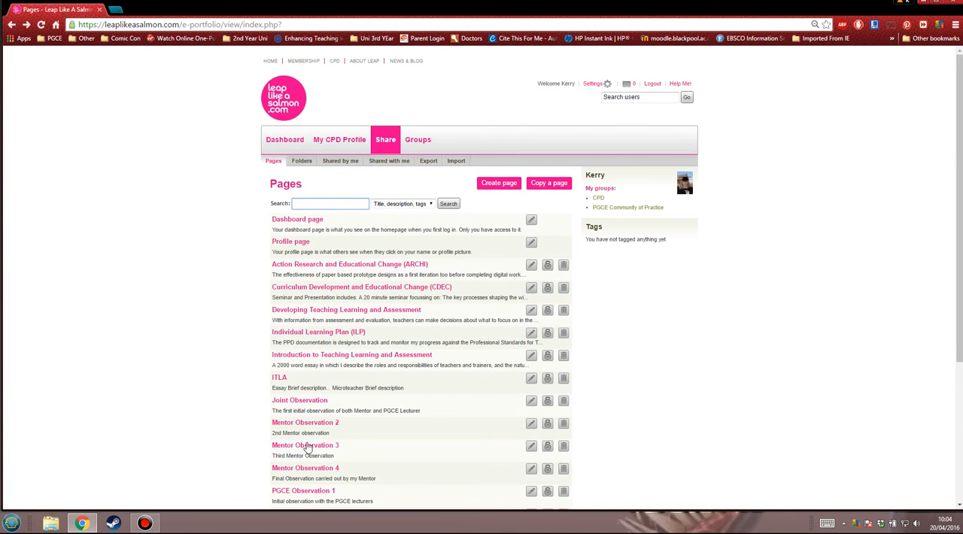
# Start a new folder in the Folders area and name it PGCE Mods
pyautogui.click(302, 162)
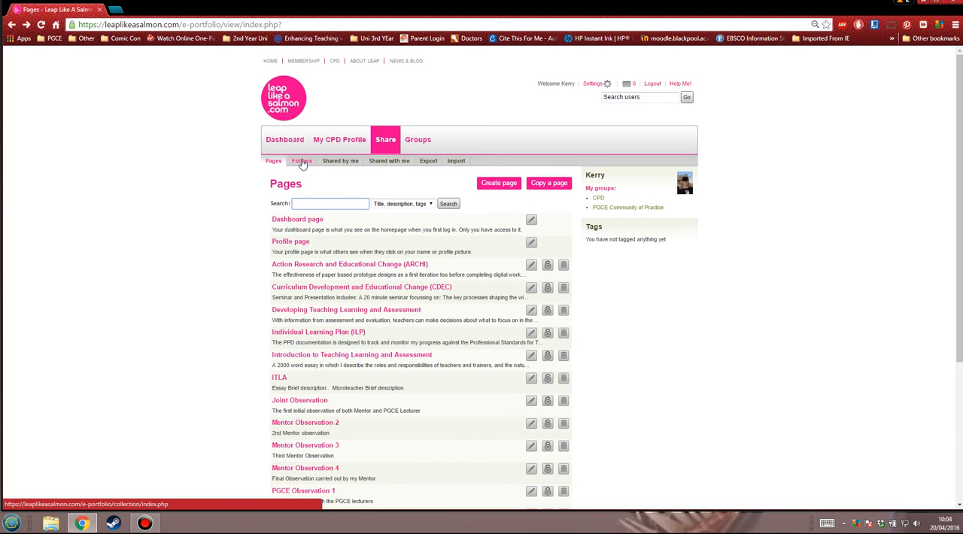
pyautogui.click(302, 162)
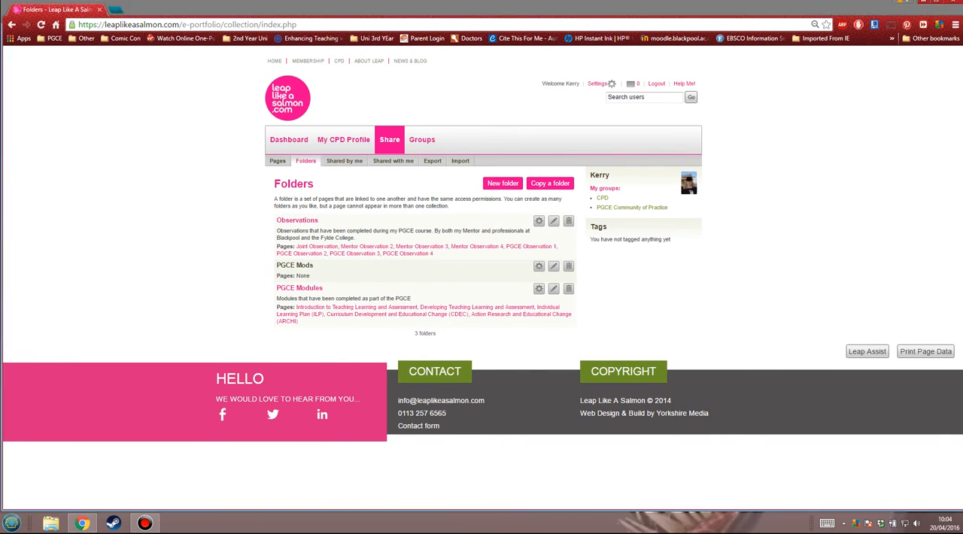
pyautogui.click(502, 199)
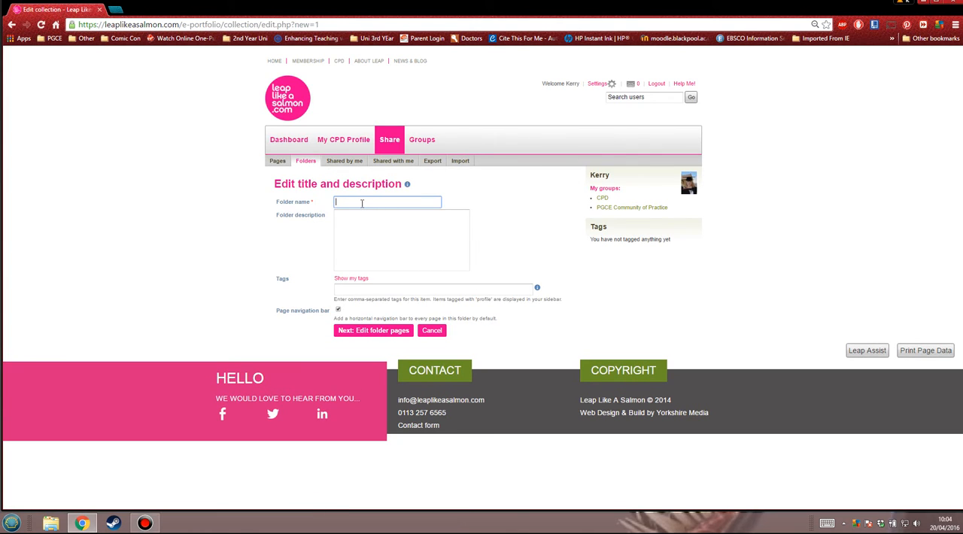
pyautogui.write('P')
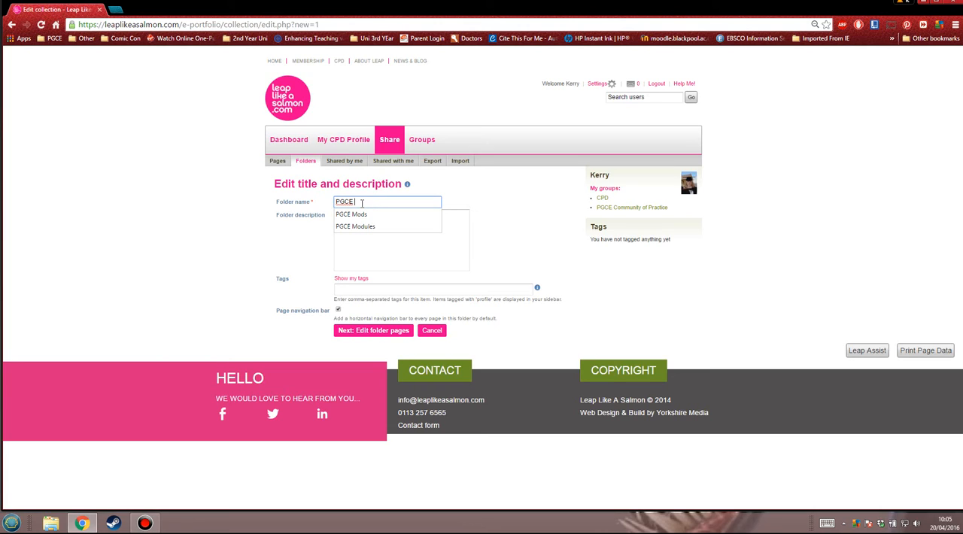
pyautogui.write('s')
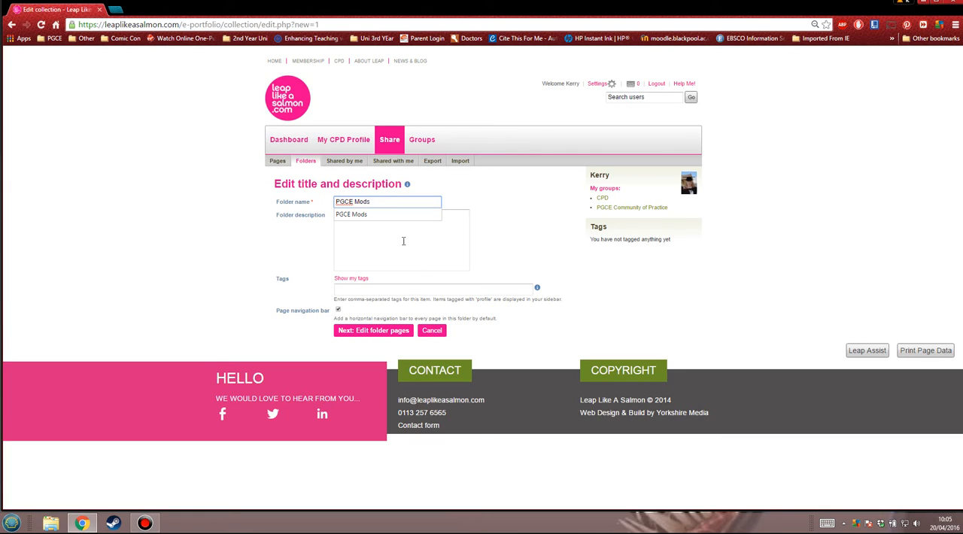
# Enter ITLA and DCMS on separate lines as the folder description and continue to the folder's page selection
pyautogui.click(403, 241)
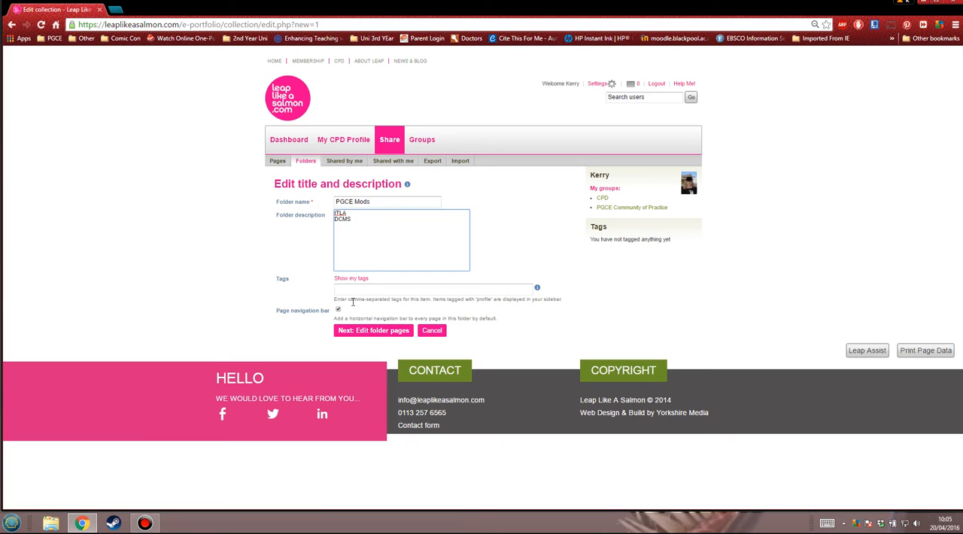
pyautogui.click(353, 290)
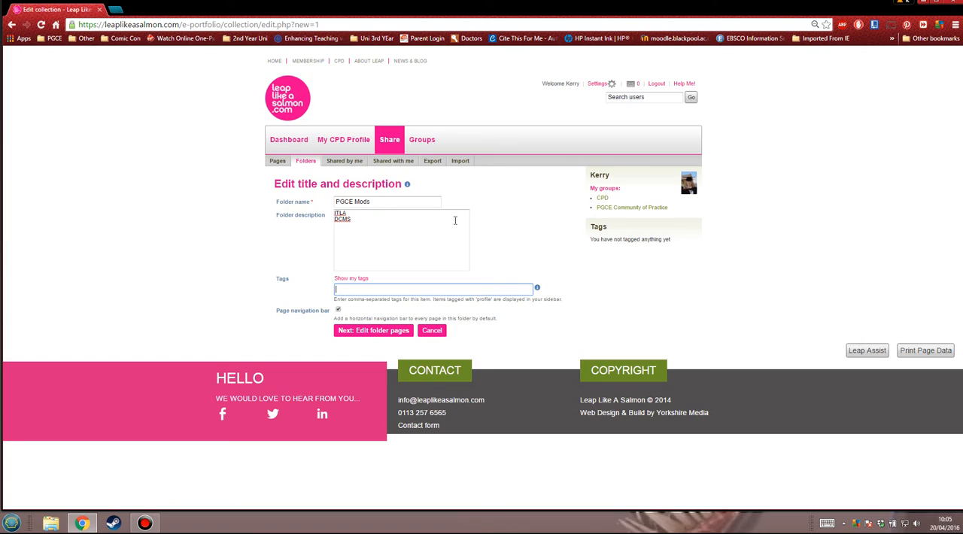
pyautogui.click(362, 333)
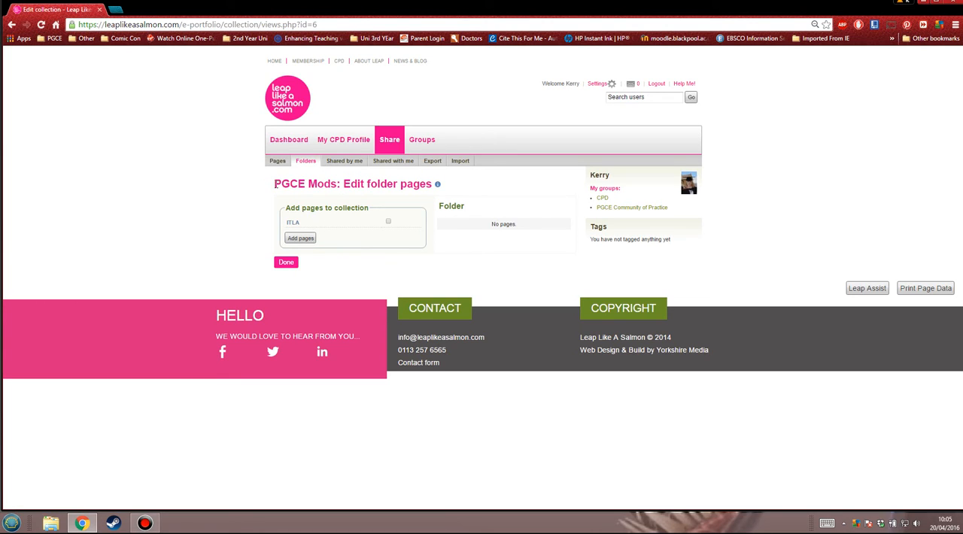
# Add the ITLA page to the PGCE Mods folder
pyautogui.moveTo(274, 183); pyautogui.dragTo(348, 185)
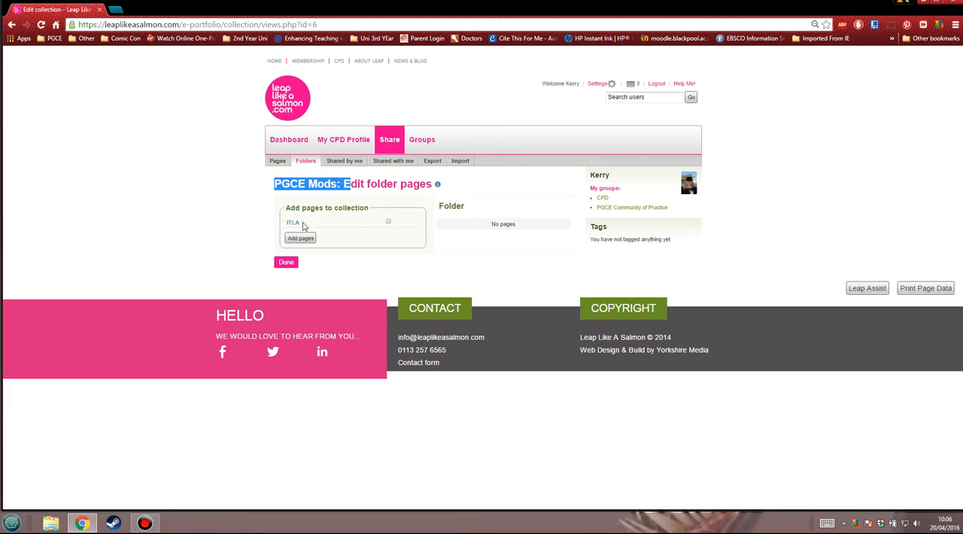
pyautogui.click(388, 222)
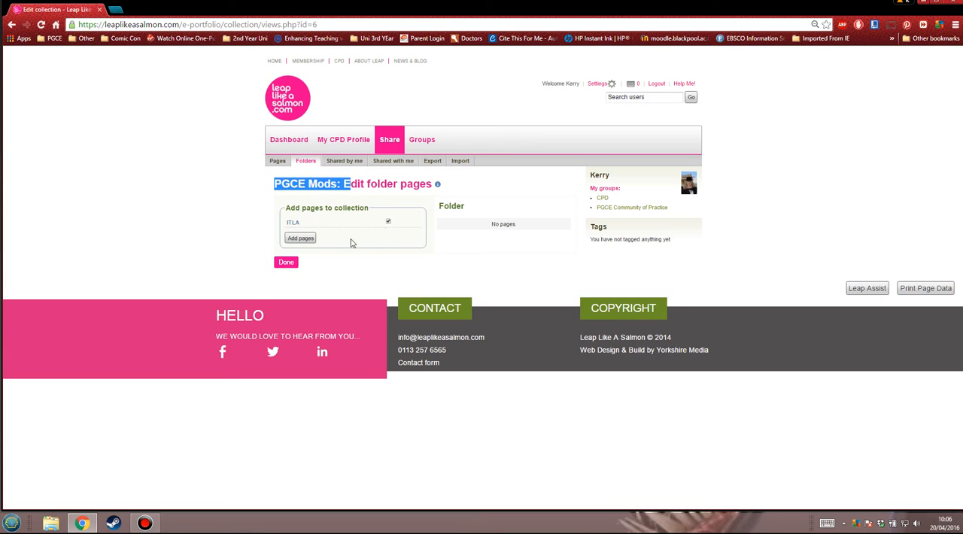
pyautogui.click(301, 238)
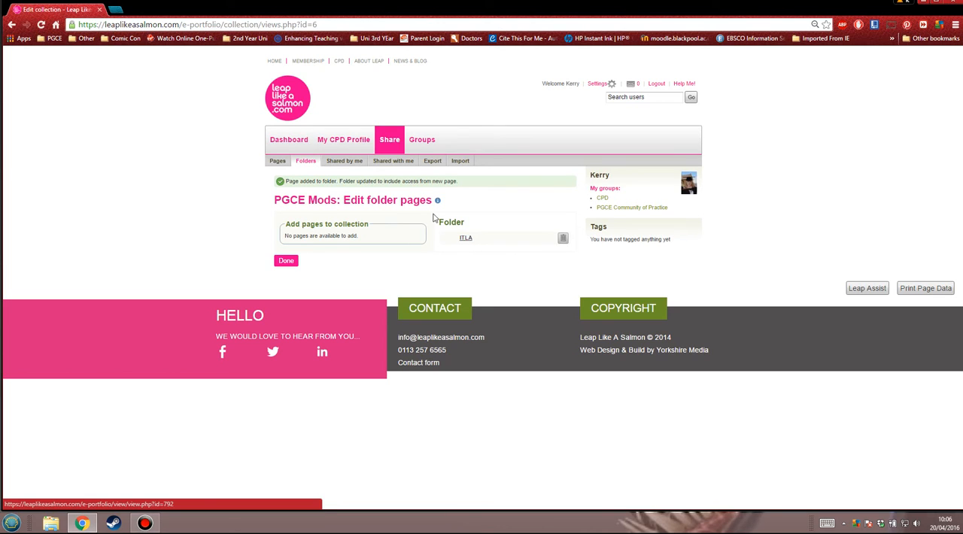
# View the ITLA page as it appears within the PGCE Mods folder and return to the Folders list
pyautogui.click(467, 238)
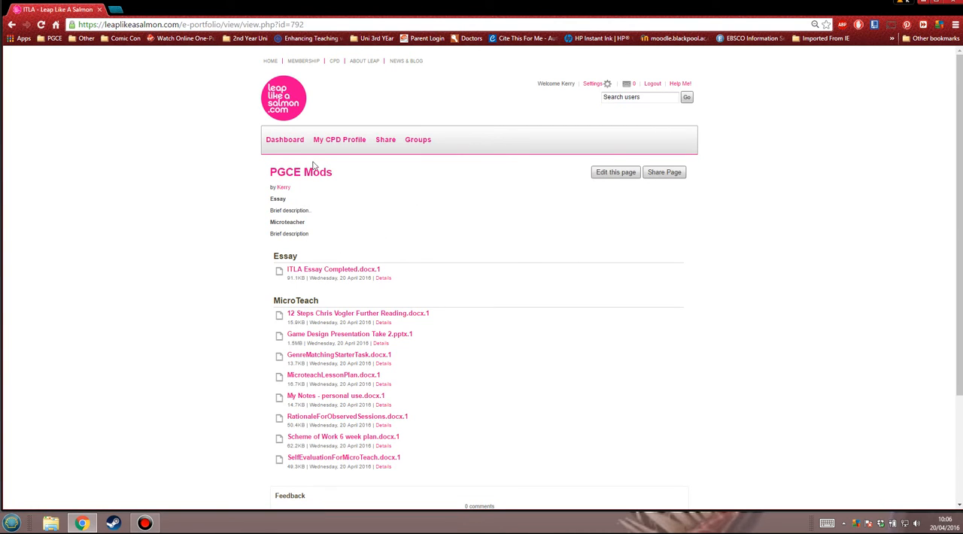
pyautogui.click(385, 140)
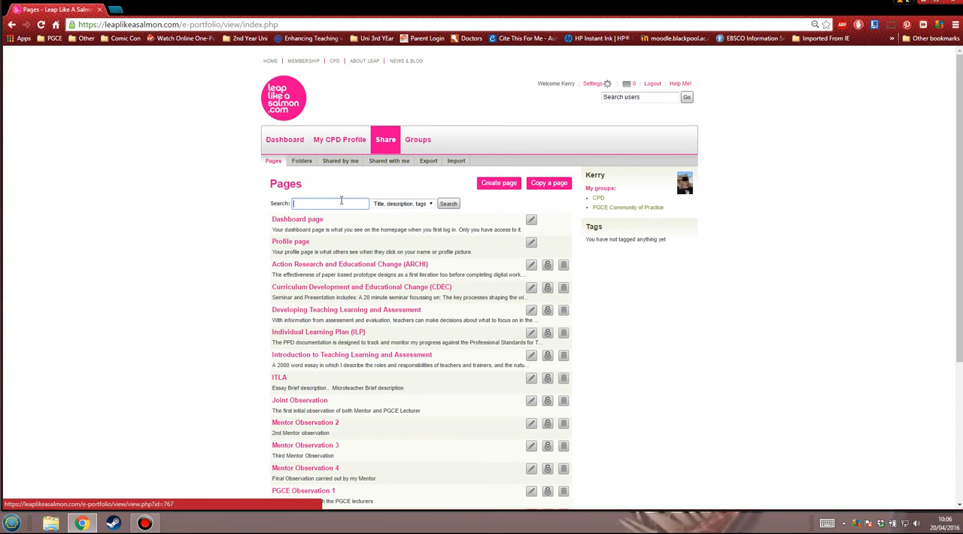
pyautogui.click(303, 163)
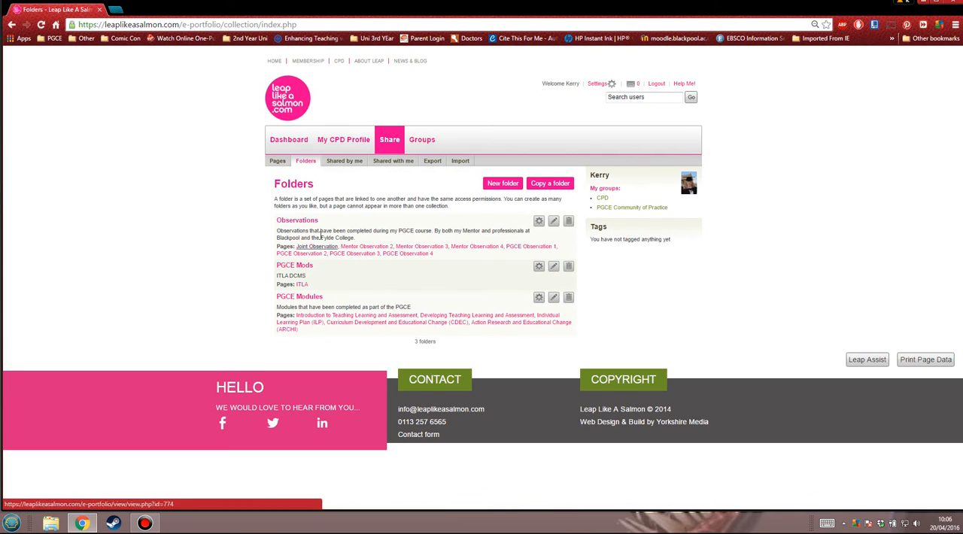
# Examine the PGCE Modules folder as an example, reading the Introduction to Teaching Learning and Assessment descriptions and opening the Developing Teaching Learning and Assessment page
pyautogui.click(305, 298)
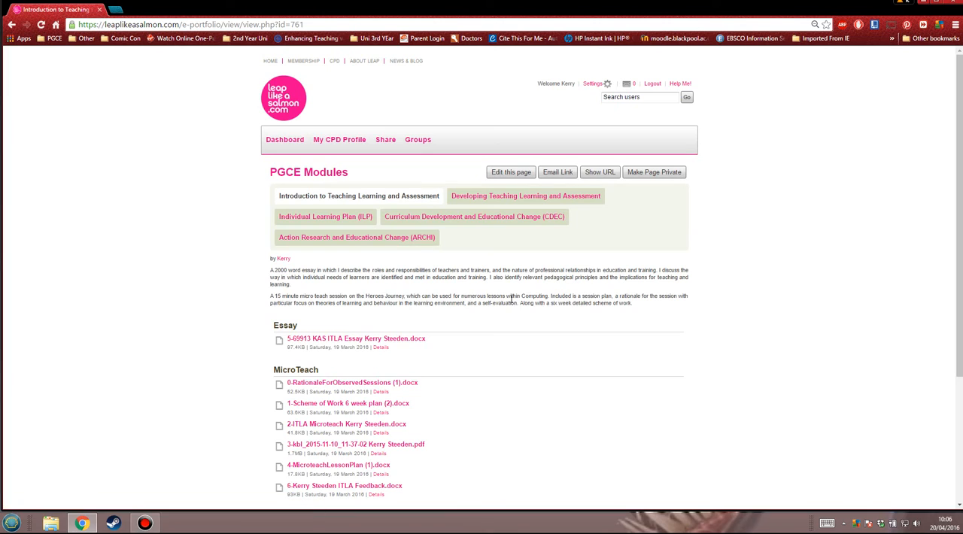
pyautogui.scroll(-3, 428, 241)
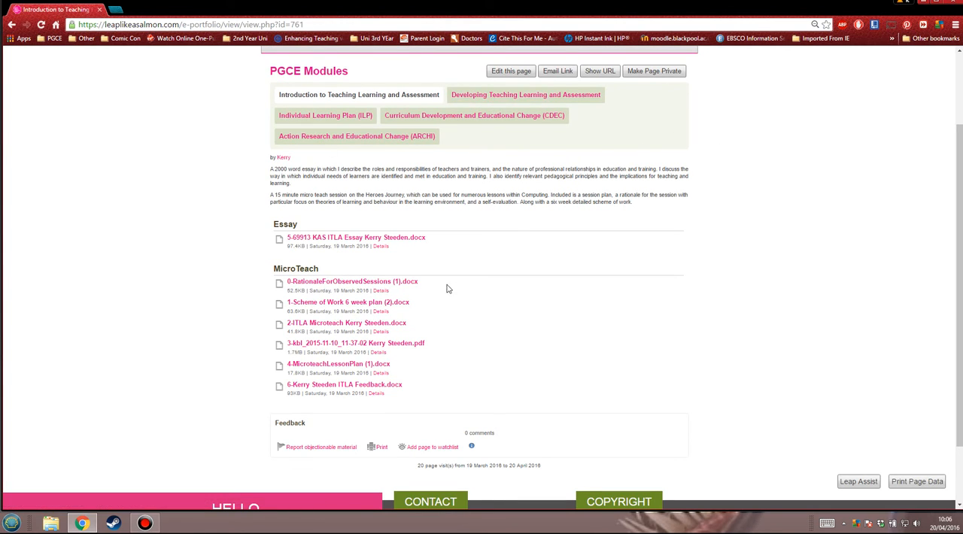
pyautogui.scroll(3, 536, 222)
pyautogui.moveTo(267, 277); pyautogui.dragTo(436, 284)
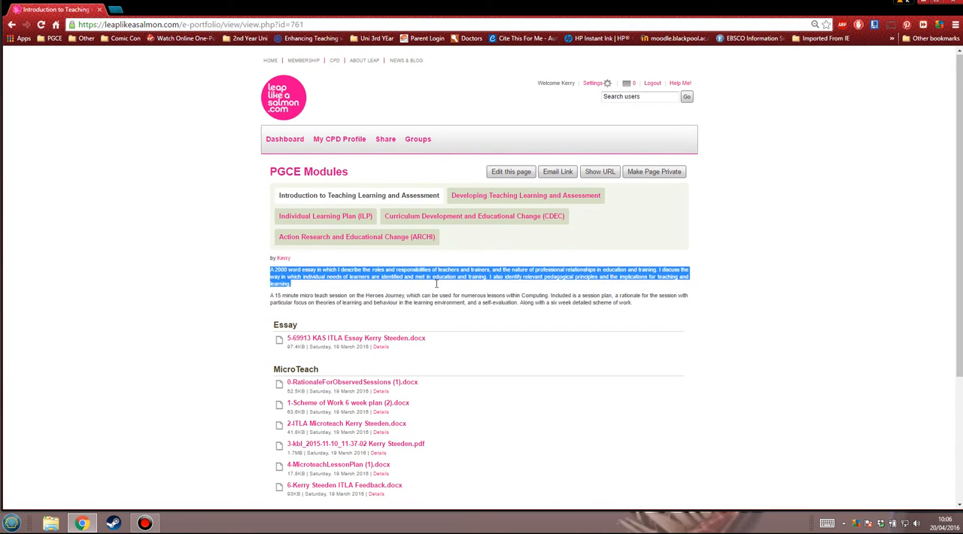
pyautogui.moveTo(272, 297); pyautogui.dragTo(654, 307)
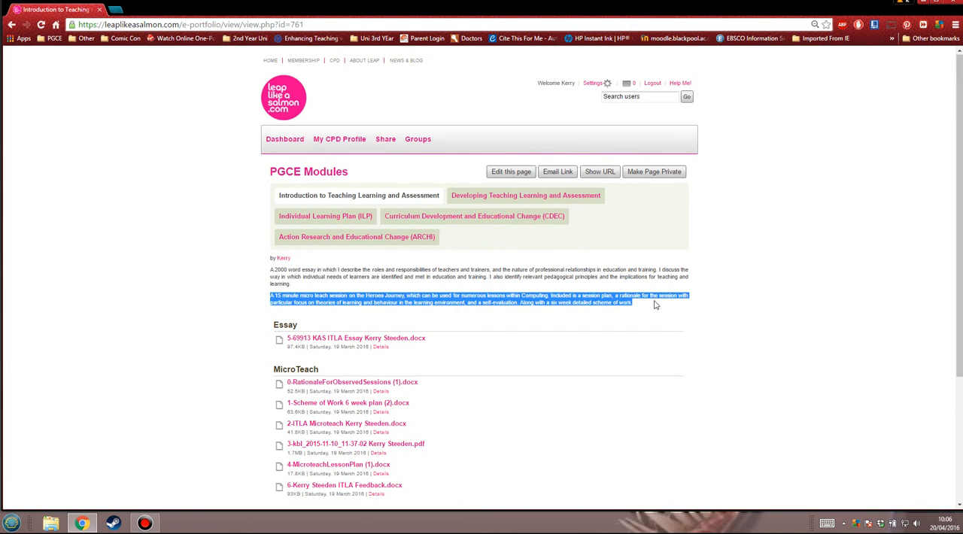
pyautogui.click(660, 269)
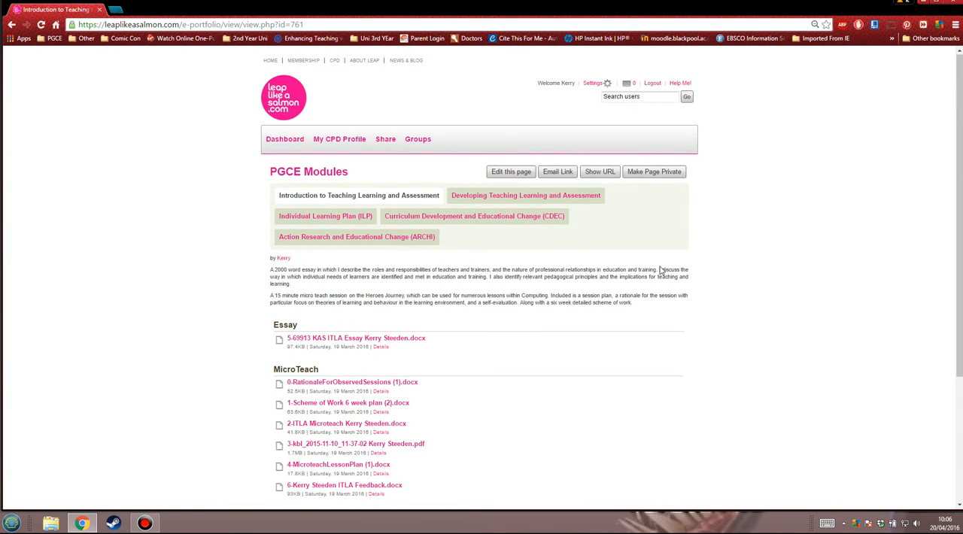
pyautogui.click(491, 197)
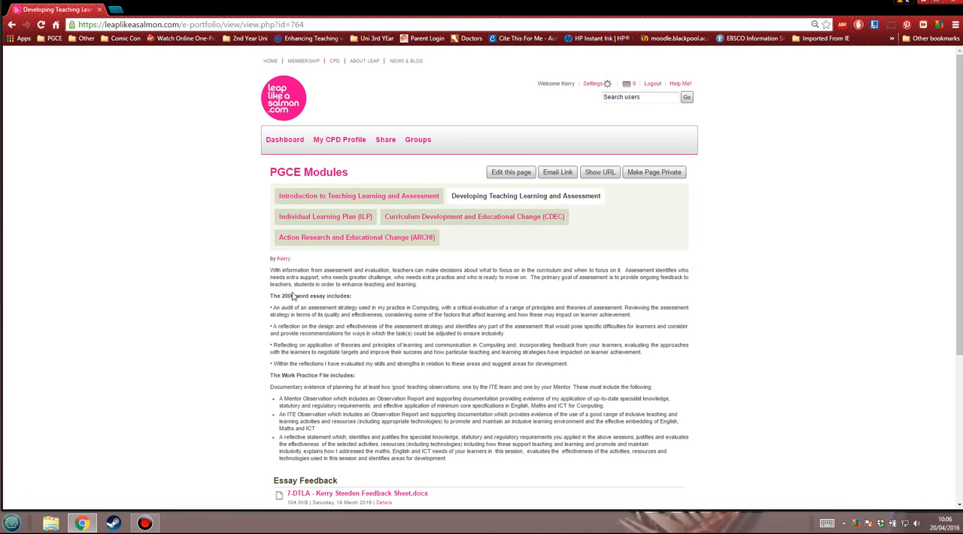
# Examine the Developing Teaching Learning and Assessment page and the Individual Learning Plan (ILP) page, including their descriptions and attached files
pyautogui.moveTo(272, 295); pyautogui.dragTo(377, 376)
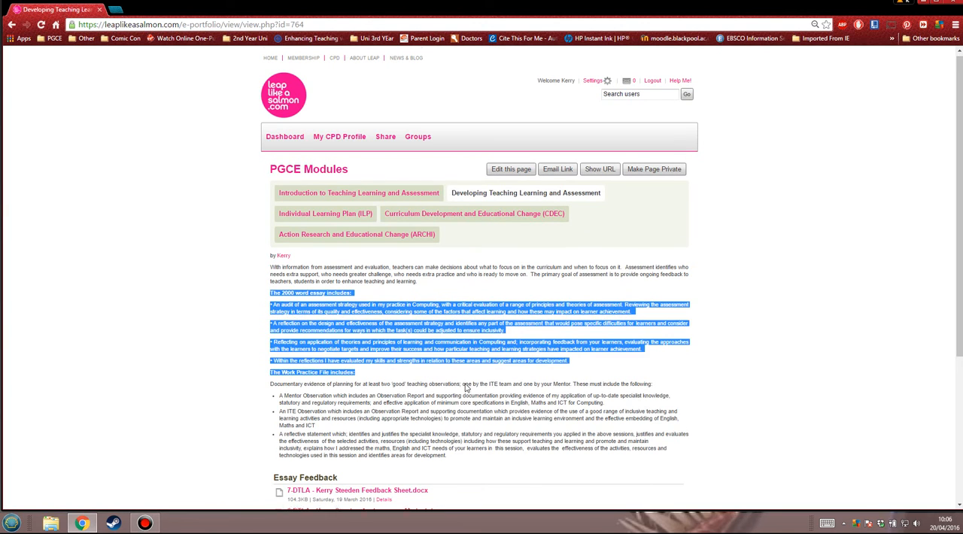
pyautogui.scroll(-3, 370, 355)
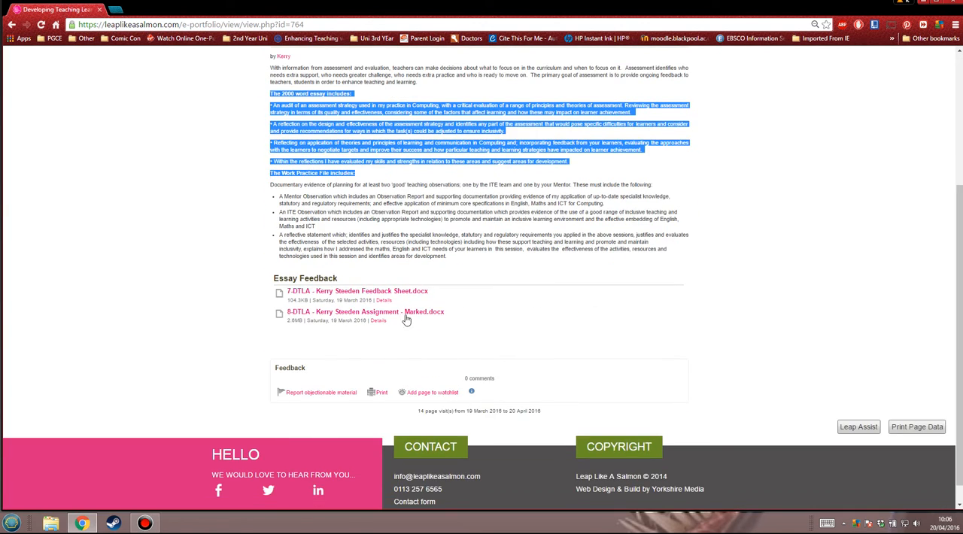
pyautogui.scroll(3, 613, 308)
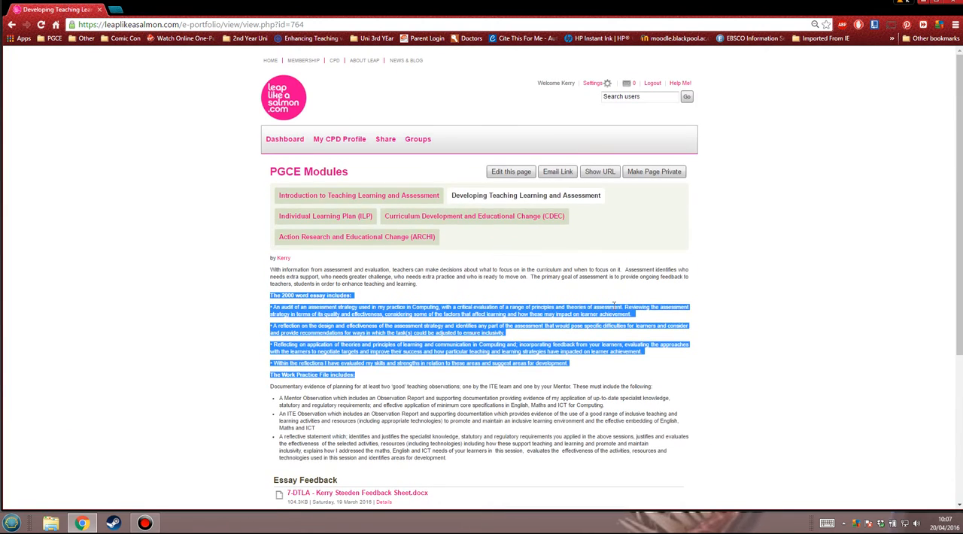
pyautogui.click(340, 224)
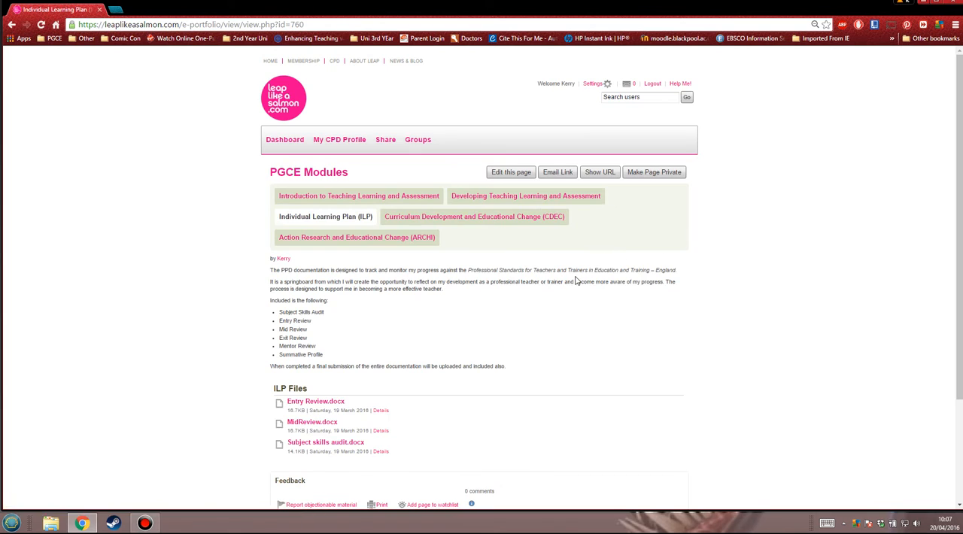
pyautogui.scroll(-2, 576, 281)
pyautogui.scroll(2, 576, 280)
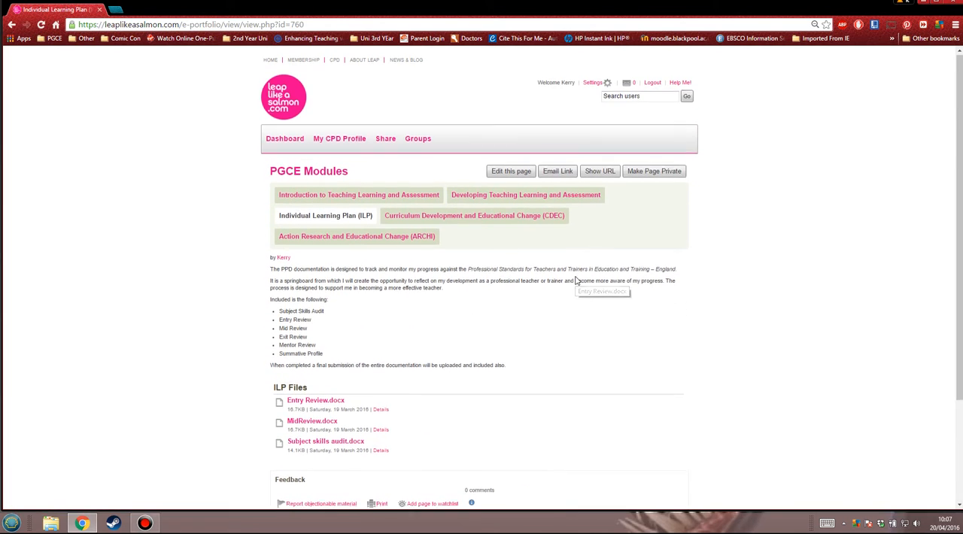
# Review the Curriculum Development and Educational Change (CDEC) page and display its shareable URL
pyautogui.click(437, 217)
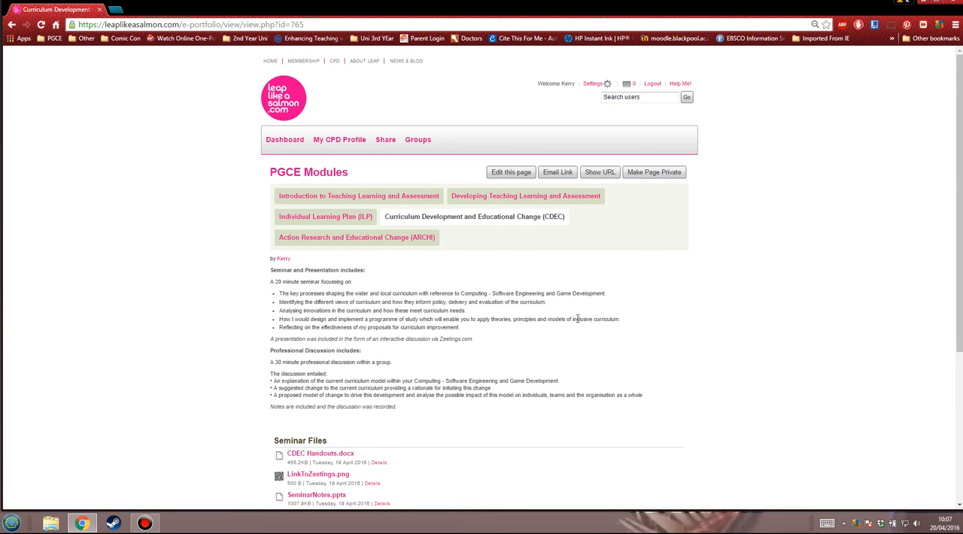
pyautogui.scroll(-5, 575, 319)
pyautogui.scroll(5, 569, 316)
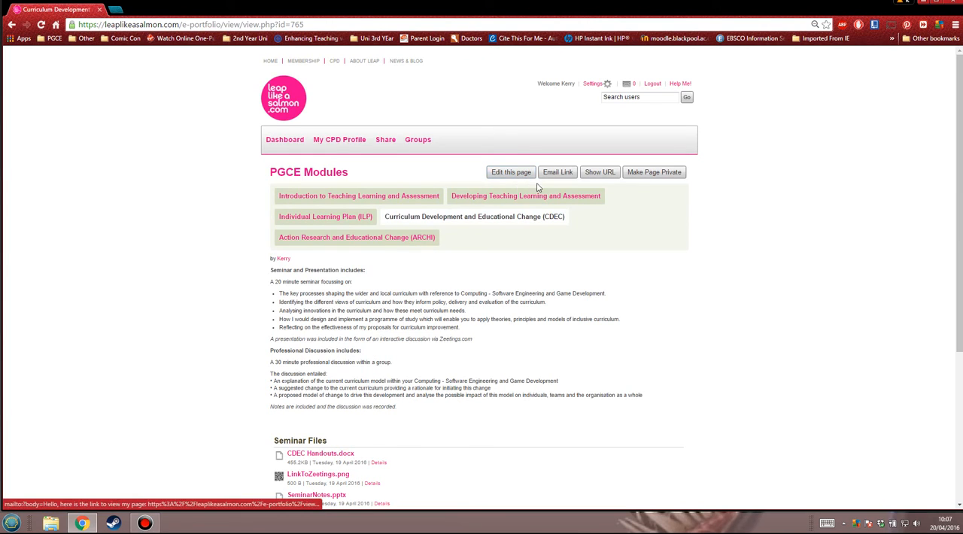
pyautogui.click(600, 174)
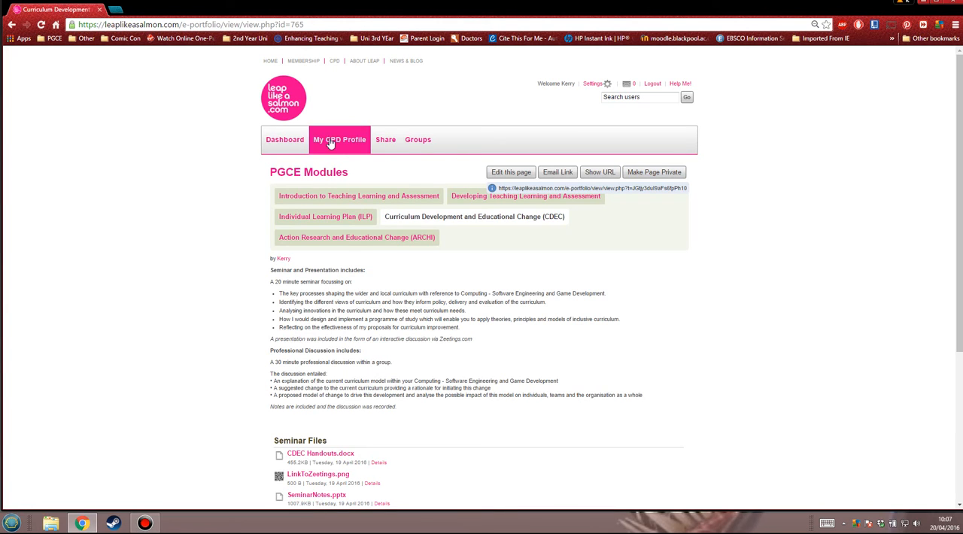
# Open the sharing access settings for the PGCE Mods folder and exclude the Observations folder from the selection
pyautogui.click(366, 239)
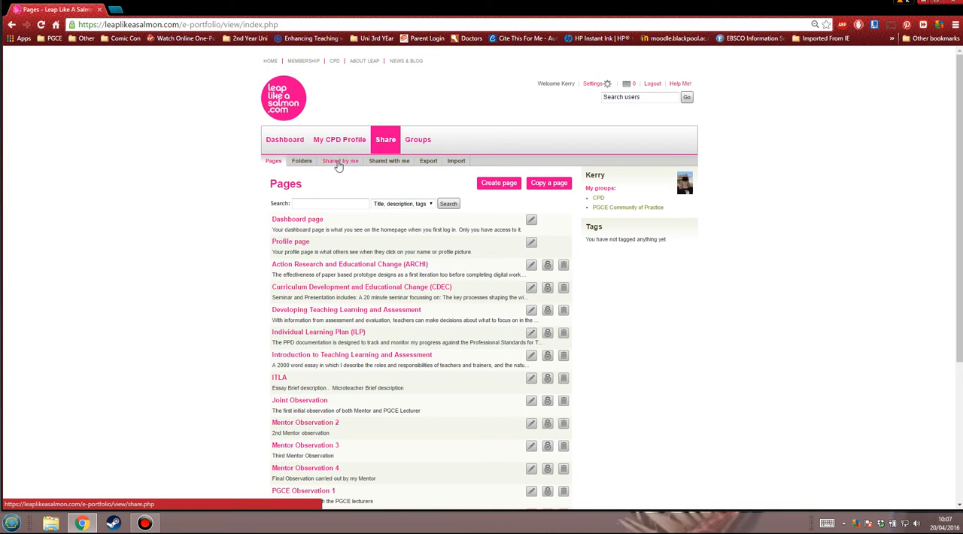
pyautogui.click(338, 162)
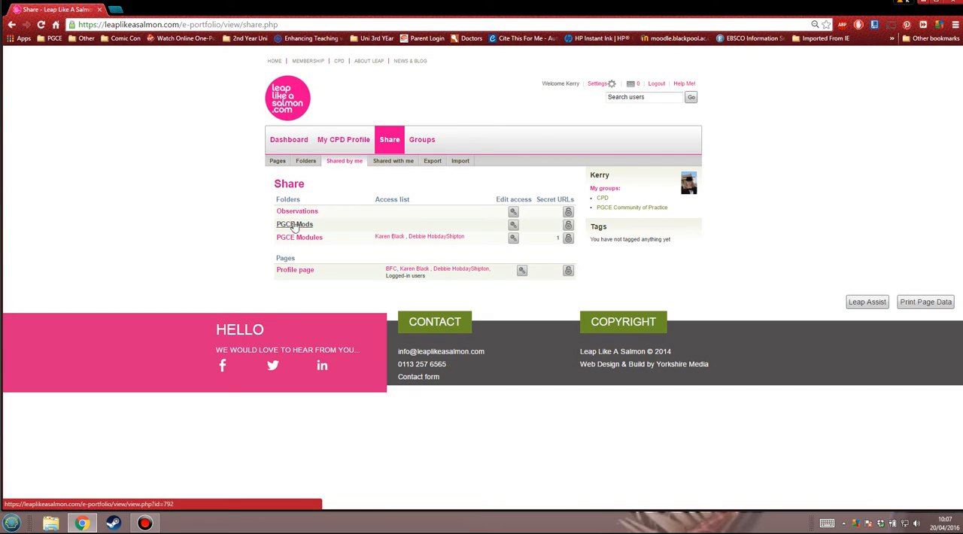
pyautogui.click(514, 228)
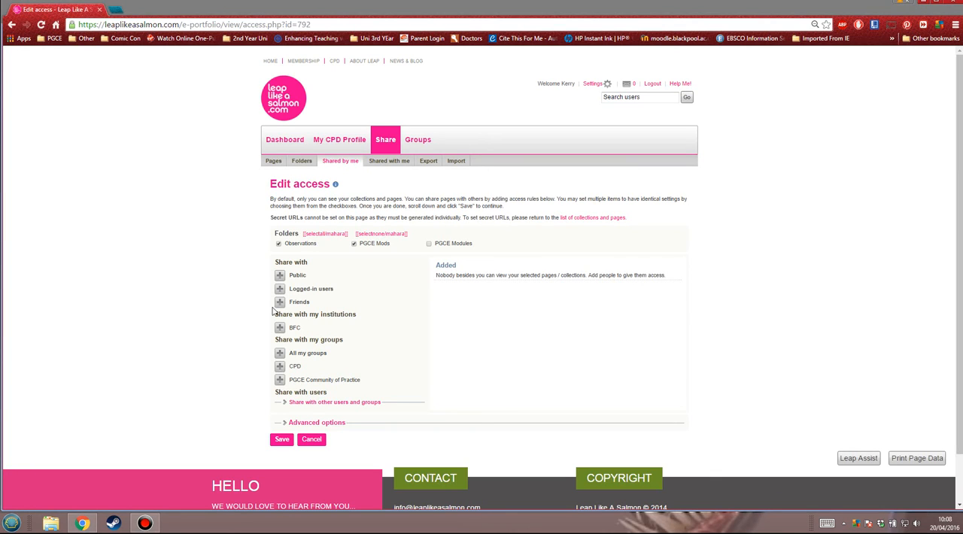
pyautogui.moveTo(396, 198); pyautogui.dragTo(563, 198)
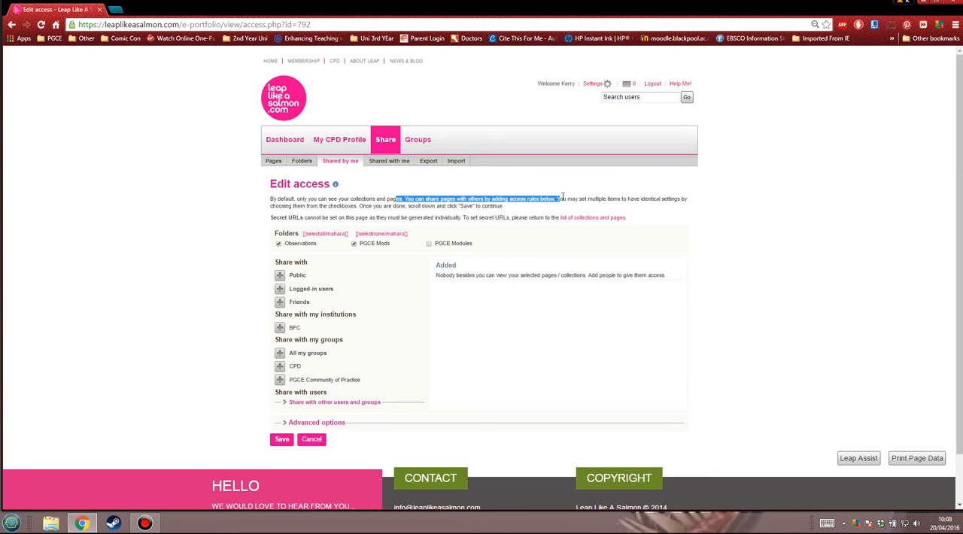
pyautogui.click(685, 217)
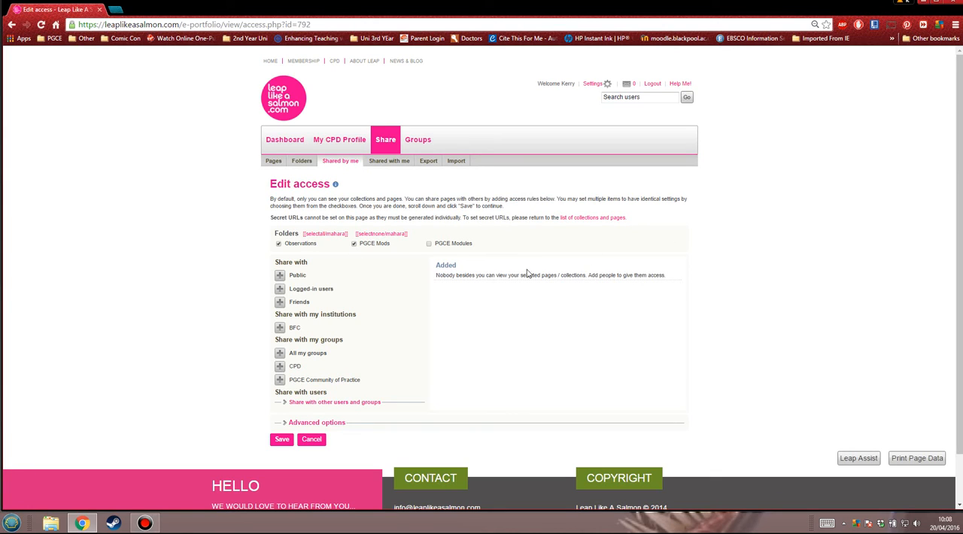
pyautogui.click(278, 244)
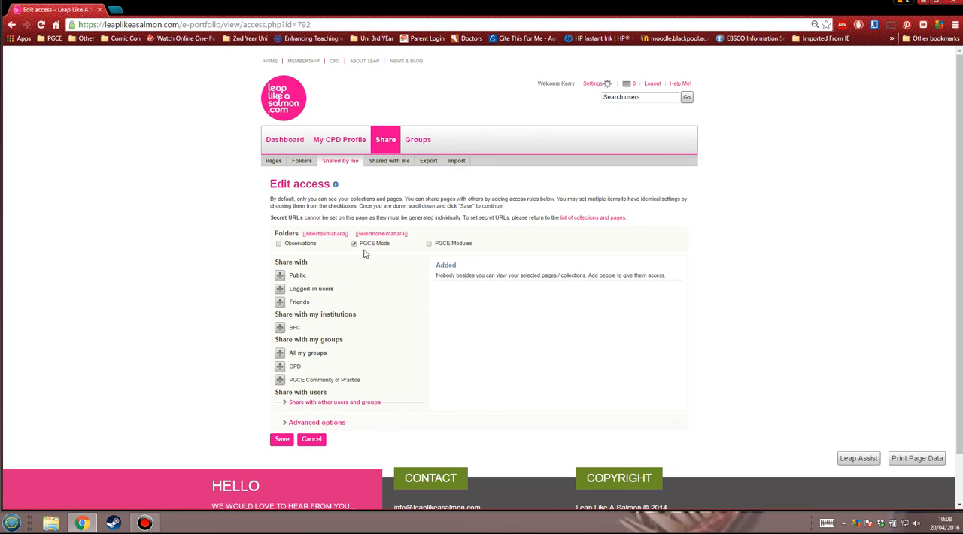
# Give the second-to-last friend on the first page of the friends list access to the PGCE Mods folder
pyautogui.click(289, 403)
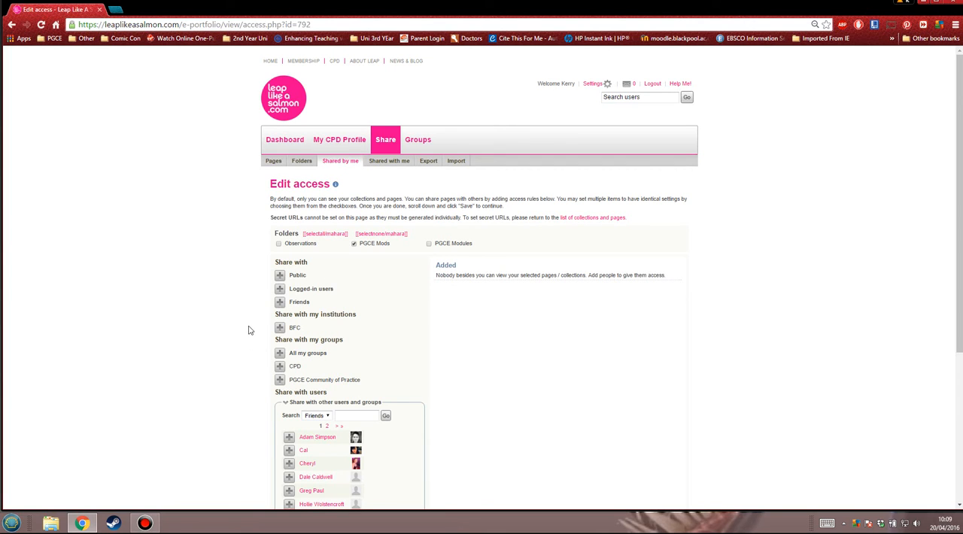
pyautogui.scroll(-1, 407, 300)
pyautogui.scroll(-2, 407, 299)
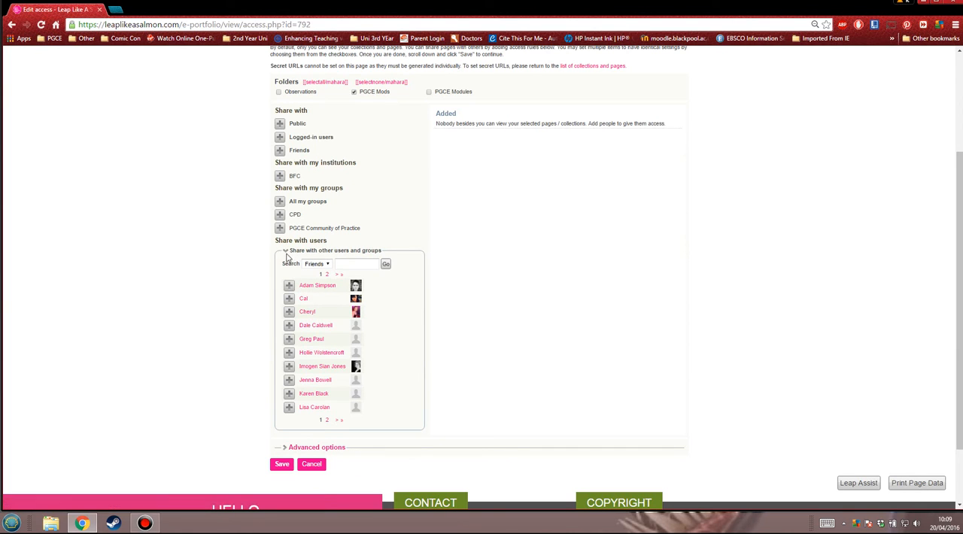
pyautogui.scroll(-1, 305, 301)
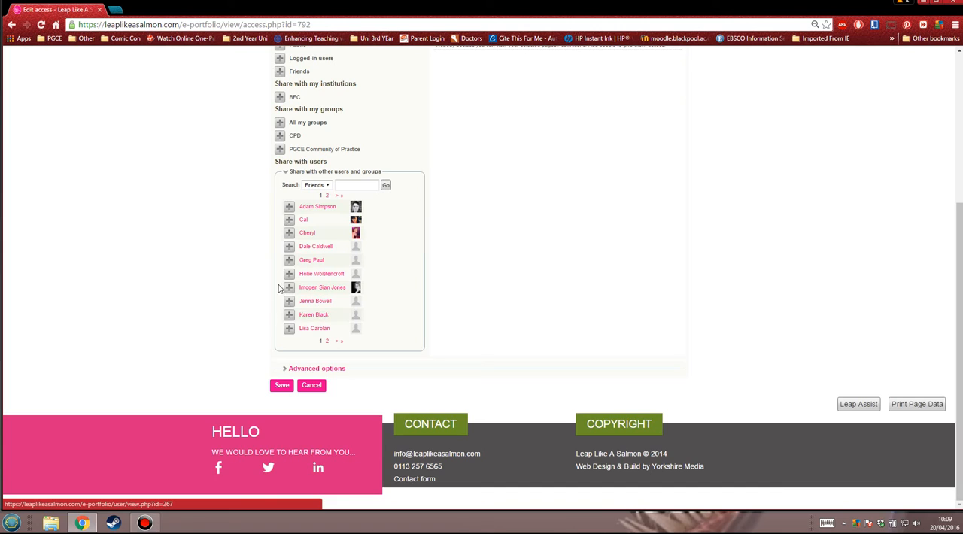
pyautogui.click(289, 315)
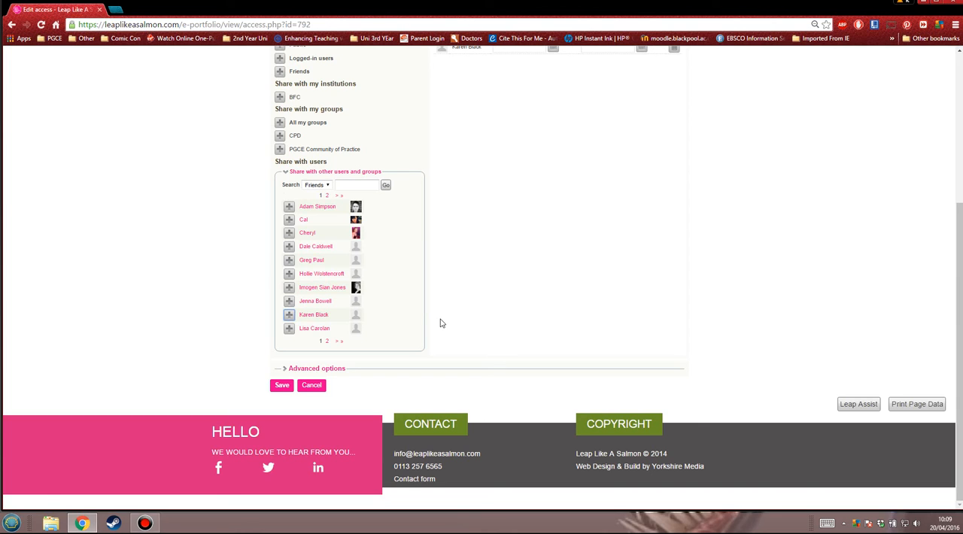
# View the access start date calendar for the added friend and close it without choosing a date
pyautogui.scroll(2, 444, 324)
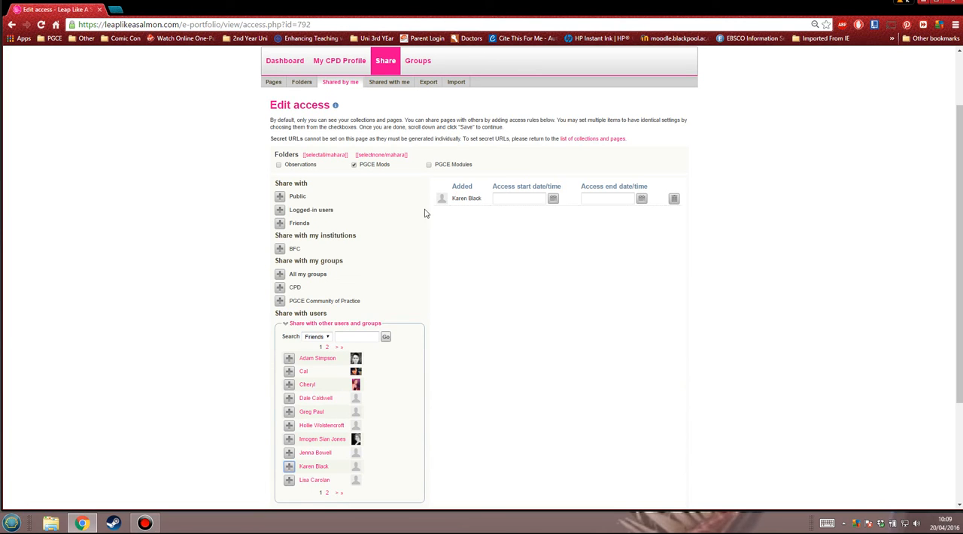
pyautogui.scroll(-1, 346, 398)
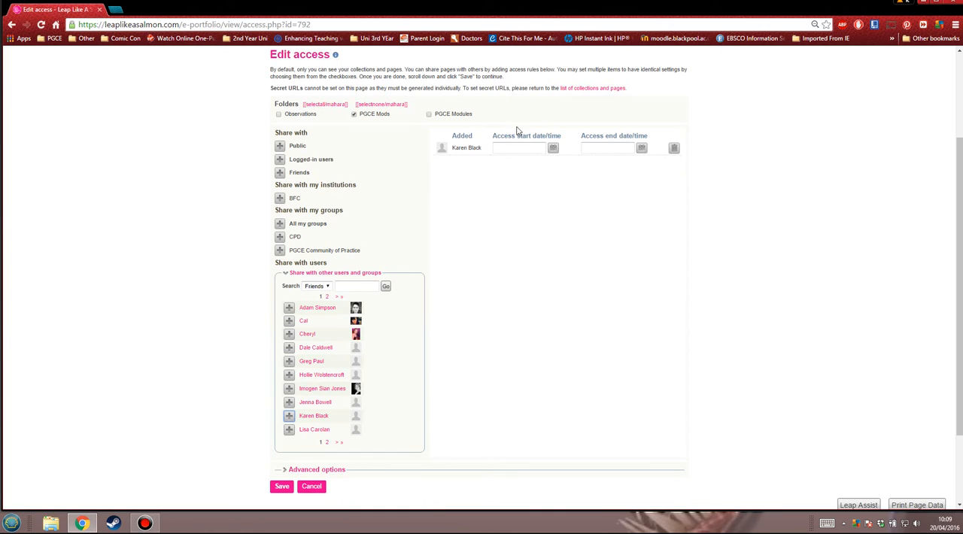
pyautogui.click(509, 149)
pyautogui.click(554, 152)
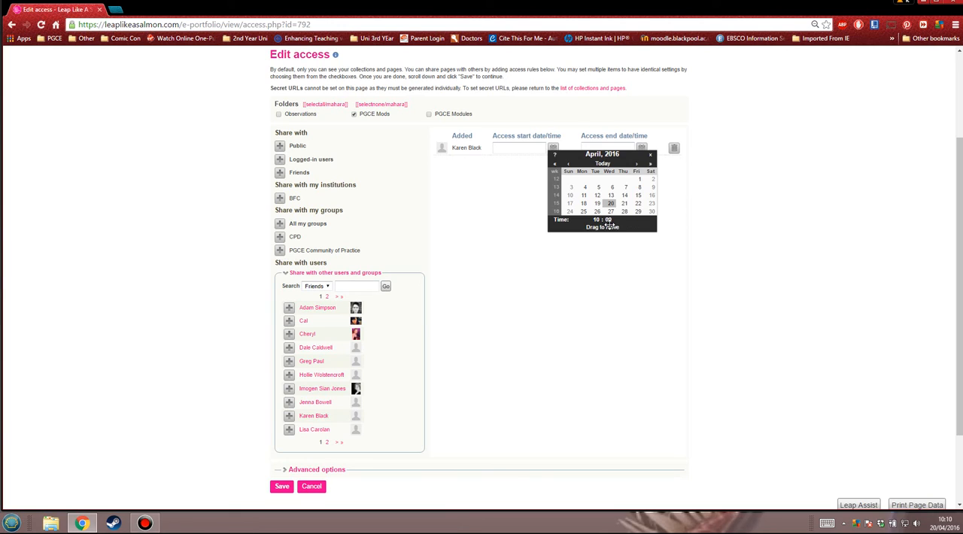
pyautogui.click(690, 195)
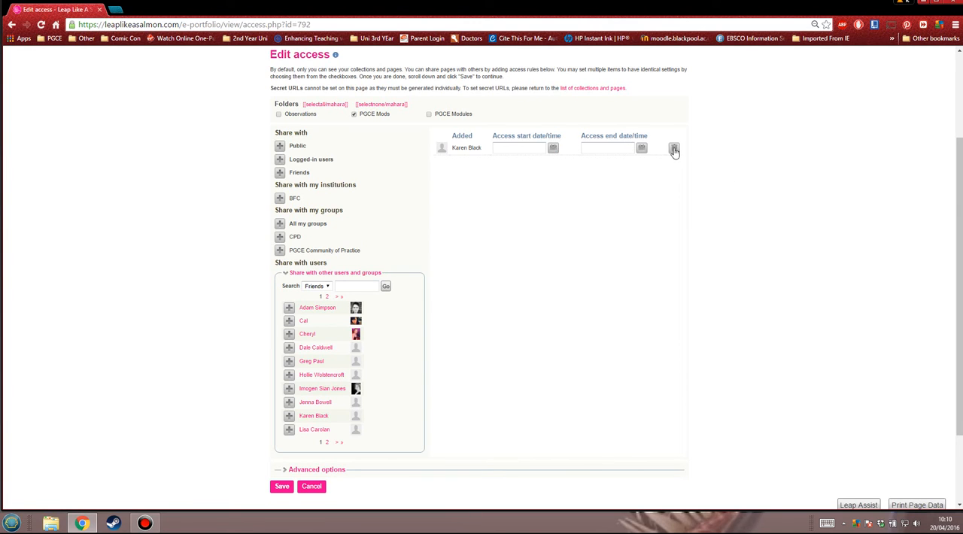
# Review the advanced access options for comments, copying and overriding dates, switching Moderate comments on and back off
pyautogui.scroll(-1, 437, 301)
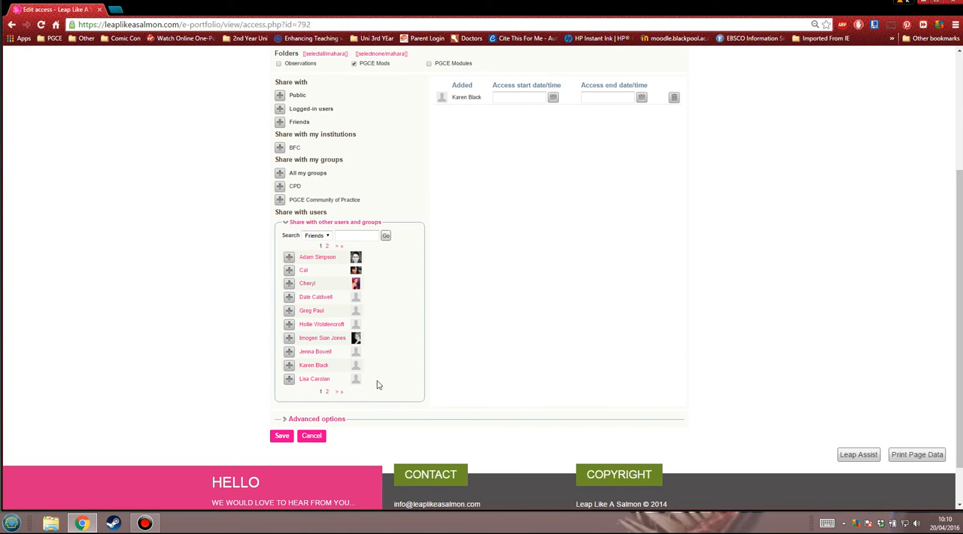
pyautogui.scroll(-1, 462, 271)
pyautogui.scroll(3, 396, 345)
pyautogui.scroll(-2, 392, 310)
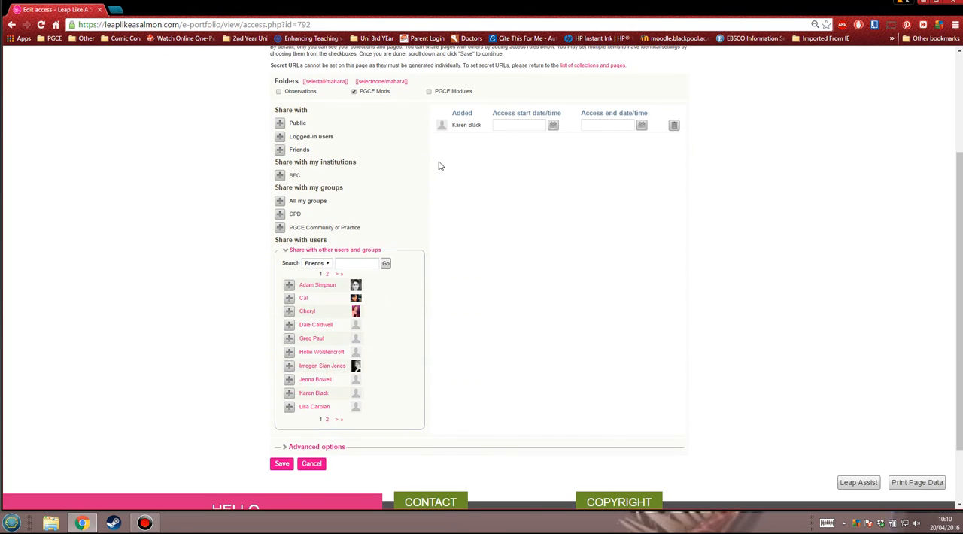
pyautogui.scroll(-3, 404, 379)
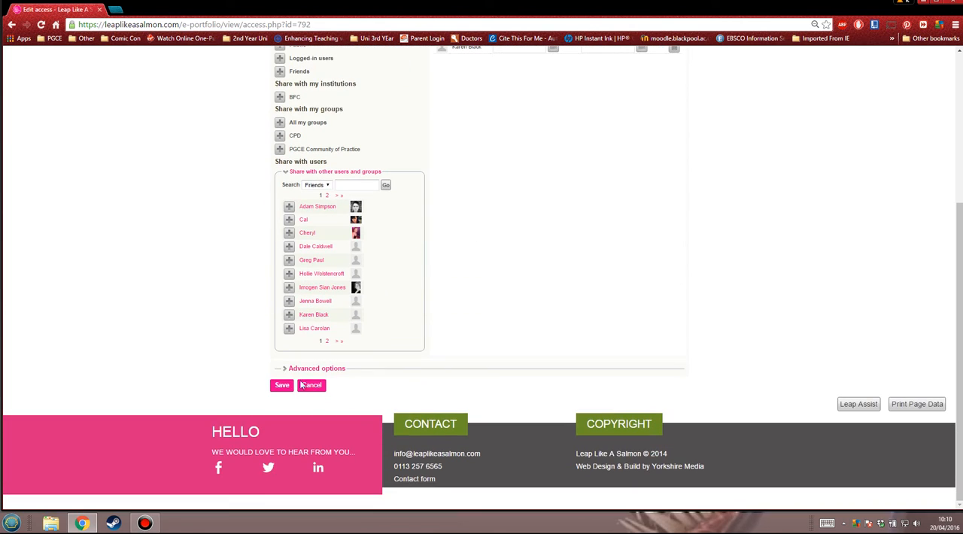
pyautogui.click(288, 369)
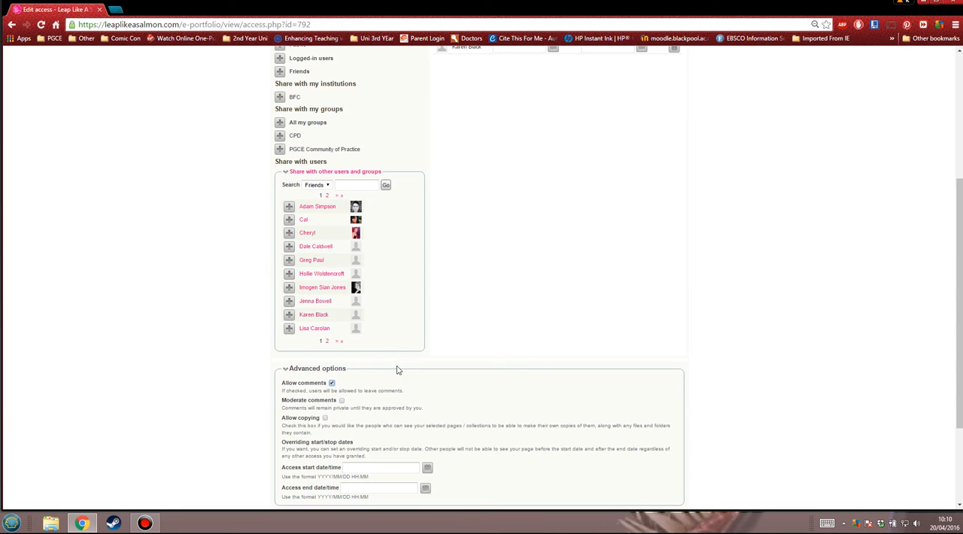
pyautogui.scroll(-3, 514, 241)
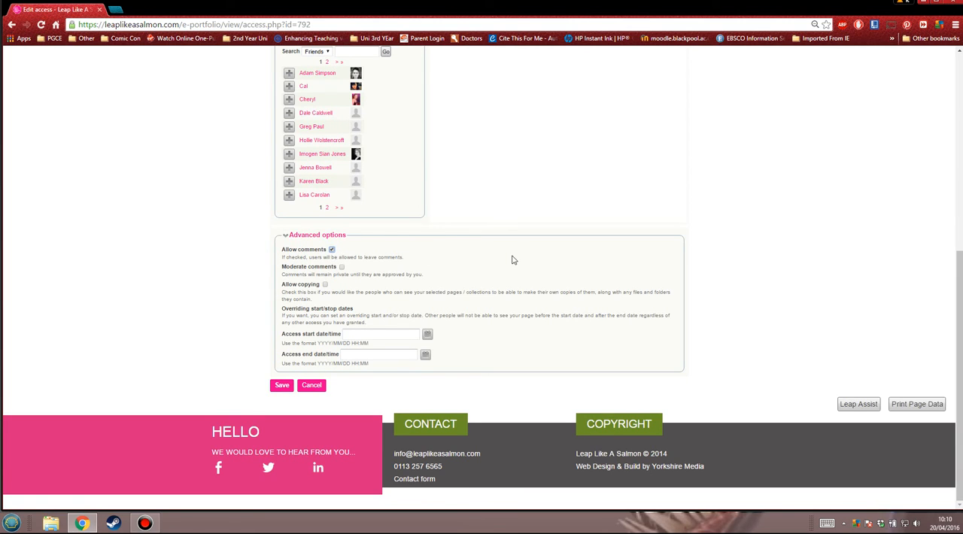
pyautogui.scroll(1, 514, 260)
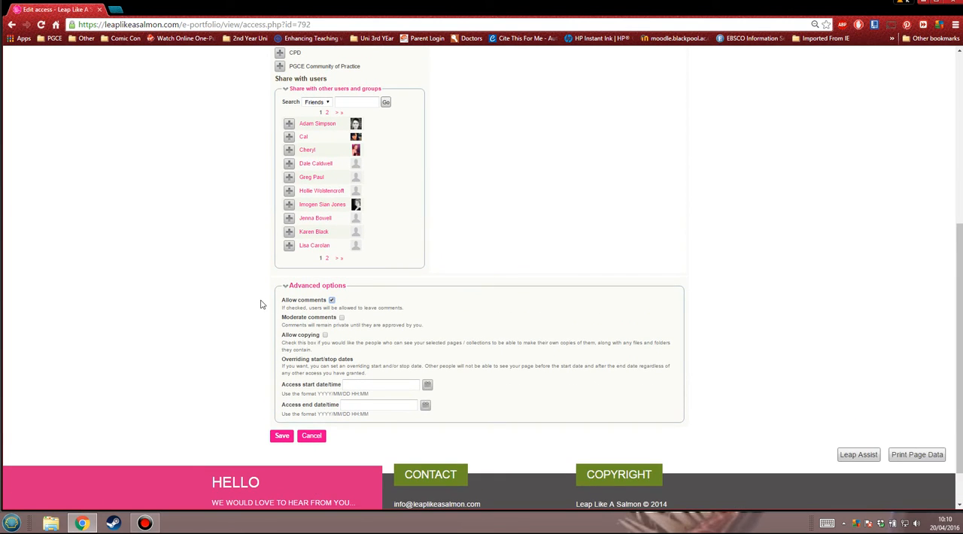
pyautogui.click(342, 317)
pyautogui.click(341, 317)
pyautogui.scroll(-2, 354, 332)
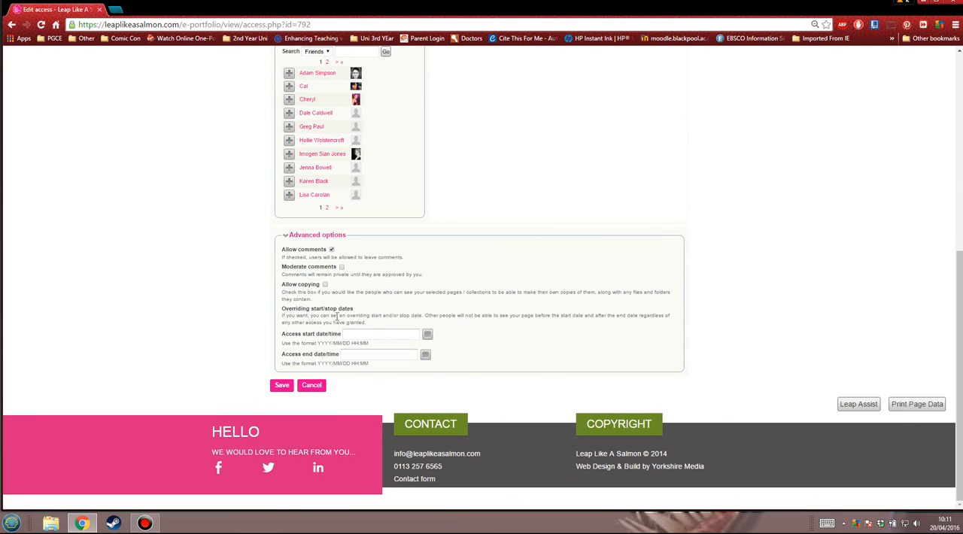
# Check the PGCE Mods folder's access rules once more and save them
pyautogui.scroll(4, 505, 190)
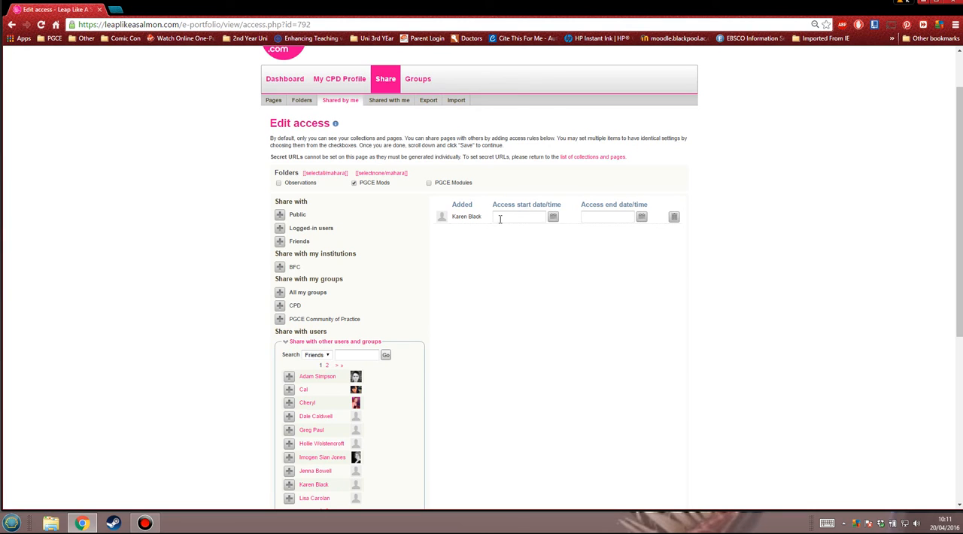
pyautogui.scroll(-1, 468, 247)
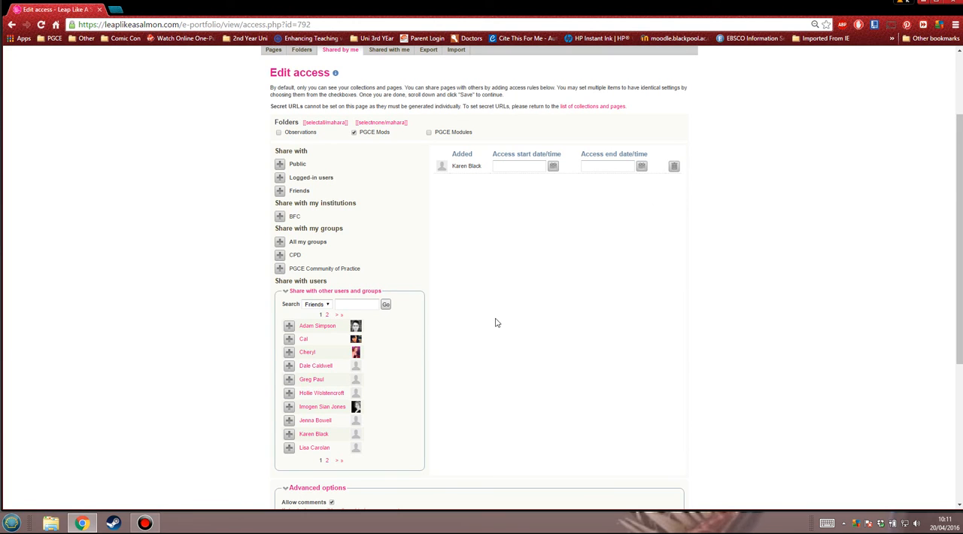
pyautogui.scroll(-3, 452, 346)
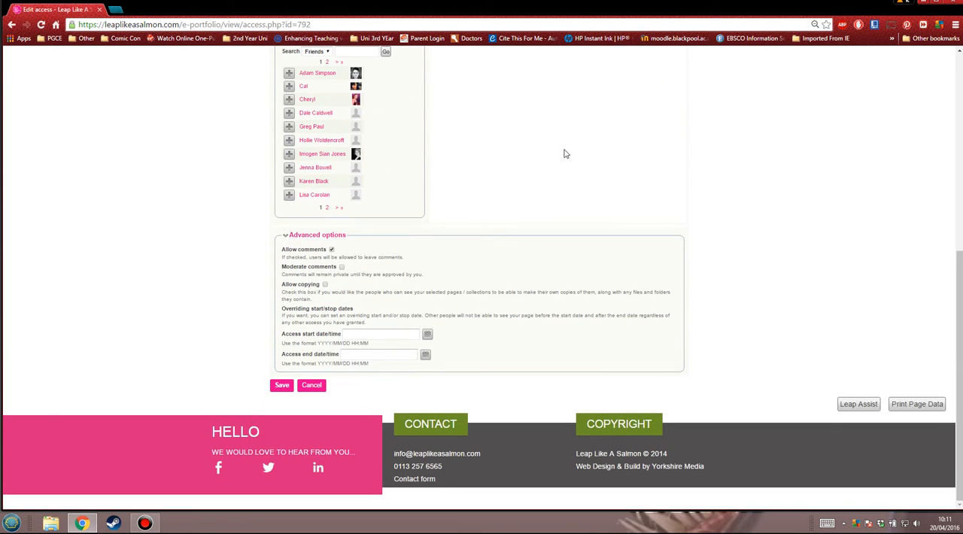
pyautogui.scroll(3, 553, 143)
pyautogui.scroll(-3, 504, 271)
pyautogui.scroll(3, 461, 241)
pyautogui.scroll(-2, 469, 287)
pyautogui.scroll(-1, 468, 267)
pyautogui.click(283, 386)
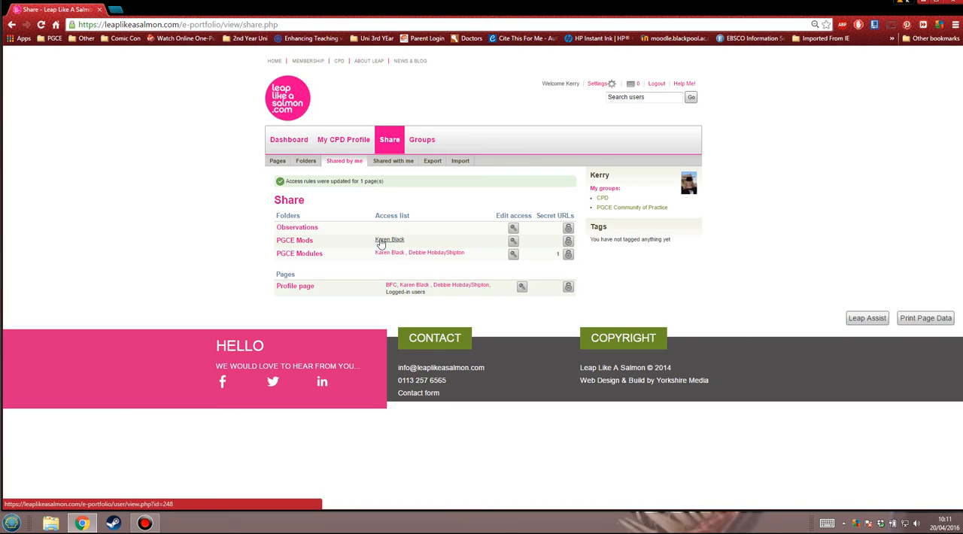
# Open the secret URLs for the PGCE Mods folder and generate a new one
pyautogui.click(568, 241)
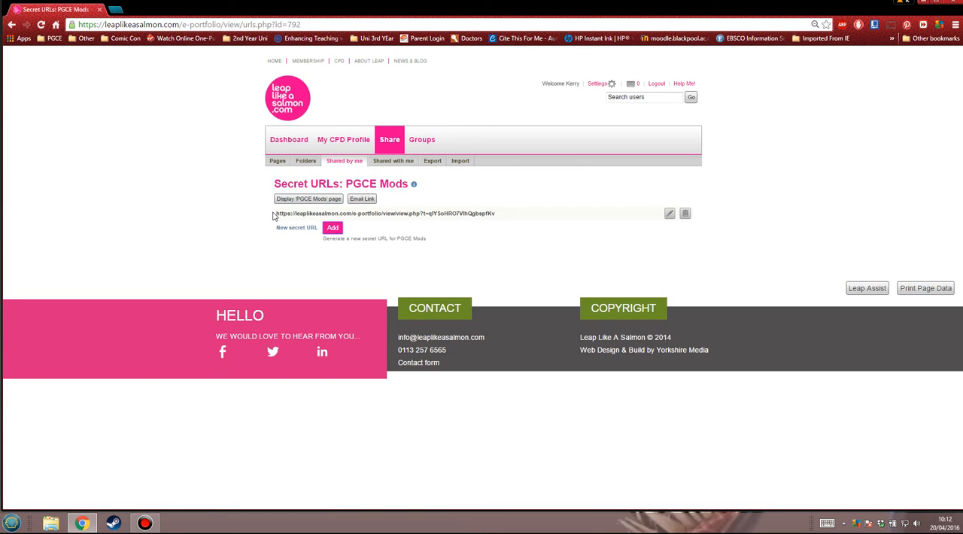
# Select the generated secret URL's text and return to the Share list to open the PGCE Mods folder's access settings
pyautogui.moveTo(274, 216); pyautogui.dragTo(514, 218)
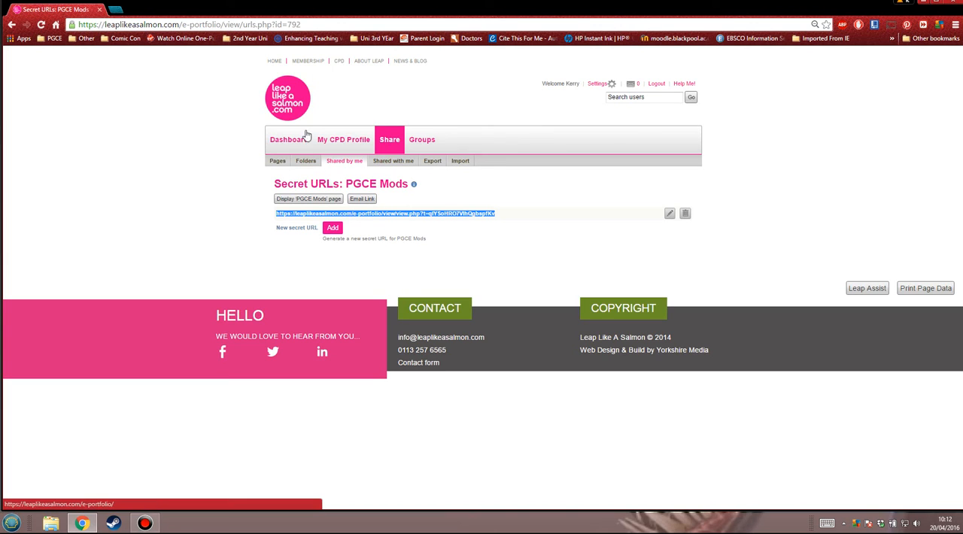
pyautogui.click(11, 24)
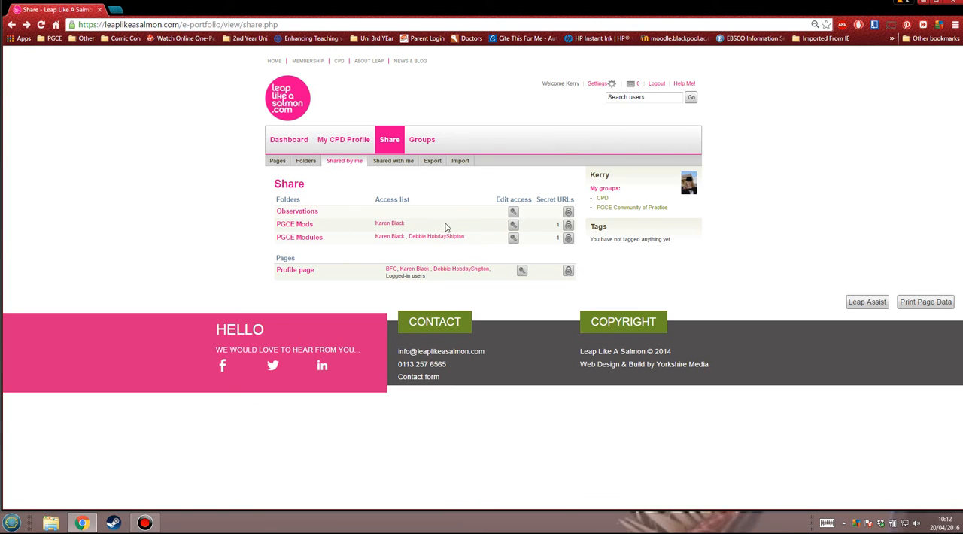
pyautogui.click(513, 224)
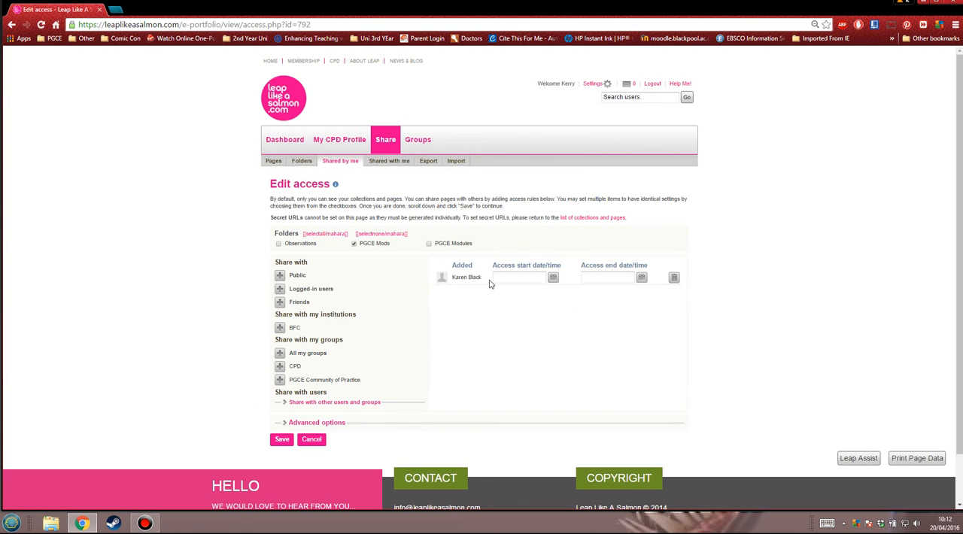
# Try sharing PGCE Mods with Public, Logged-in users, Friends and the BFC institution in turn, removing each access rule again
pyautogui.scroll(-2, 374, 335)
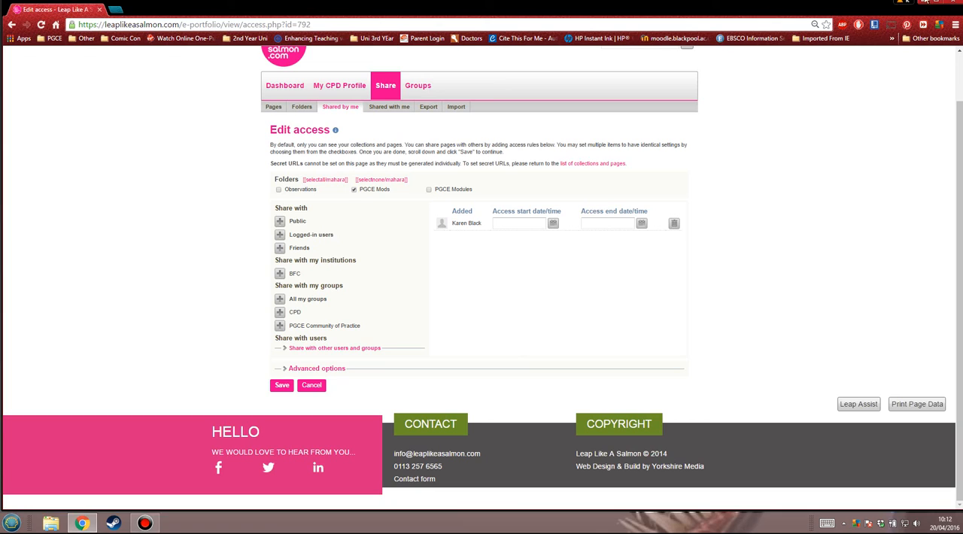
pyautogui.click(280, 222)
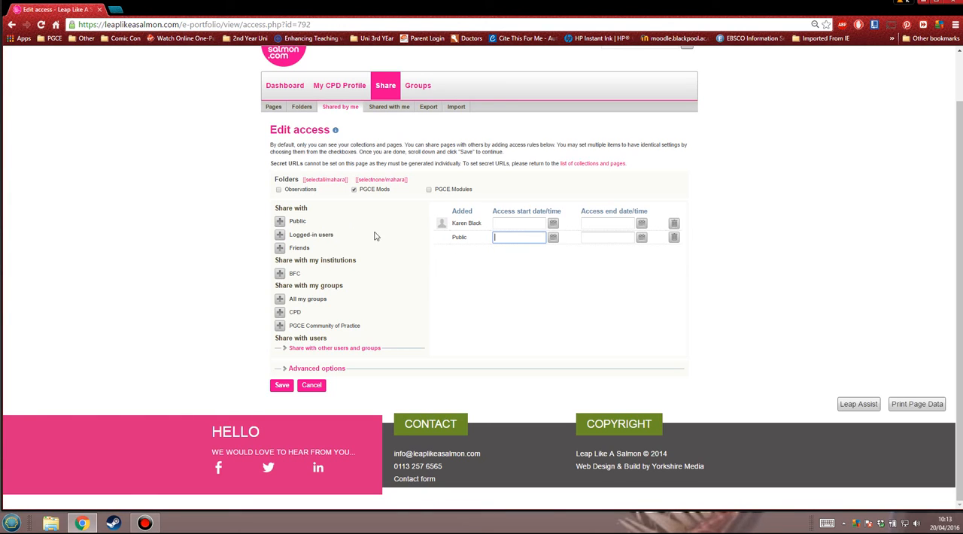
pyautogui.click(674, 237)
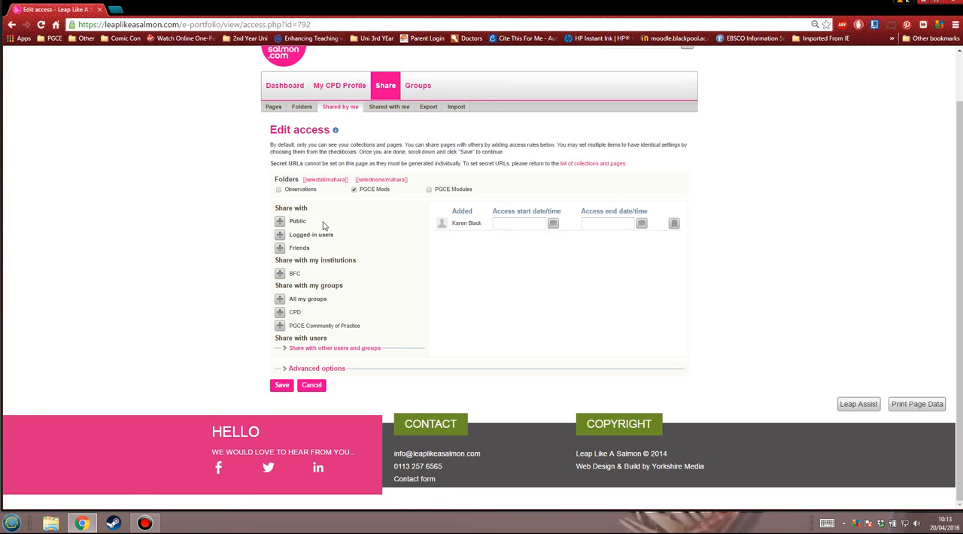
pyautogui.click(279, 236)
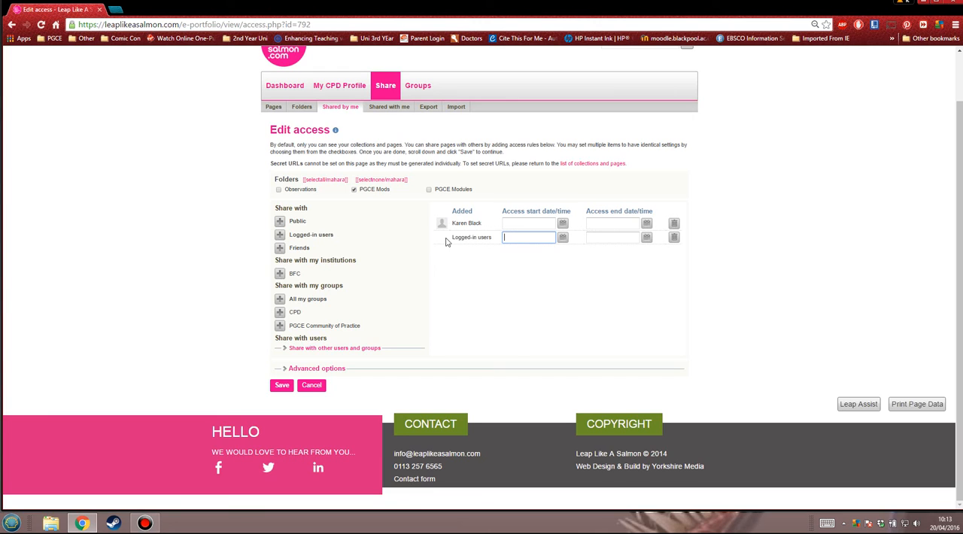
pyautogui.click(674, 238)
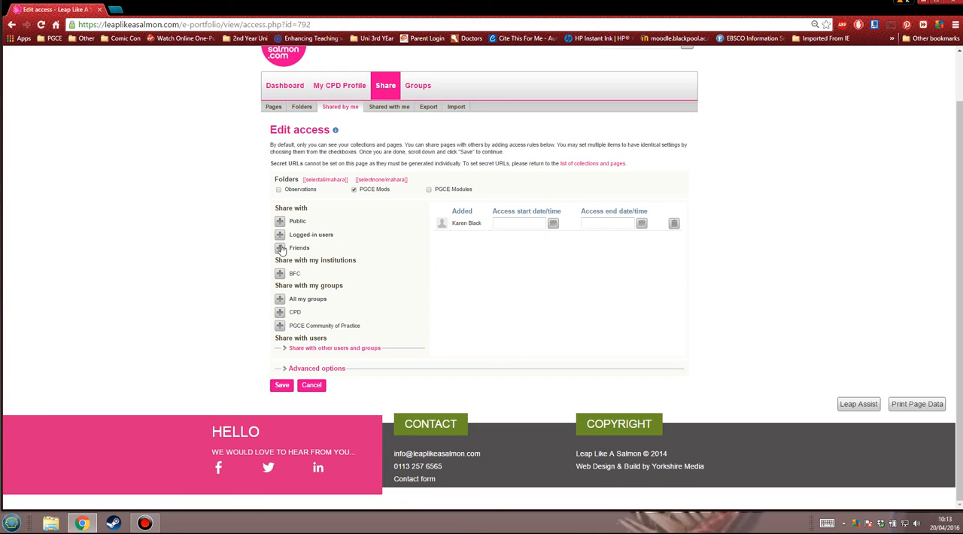
pyautogui.click(279, 249)
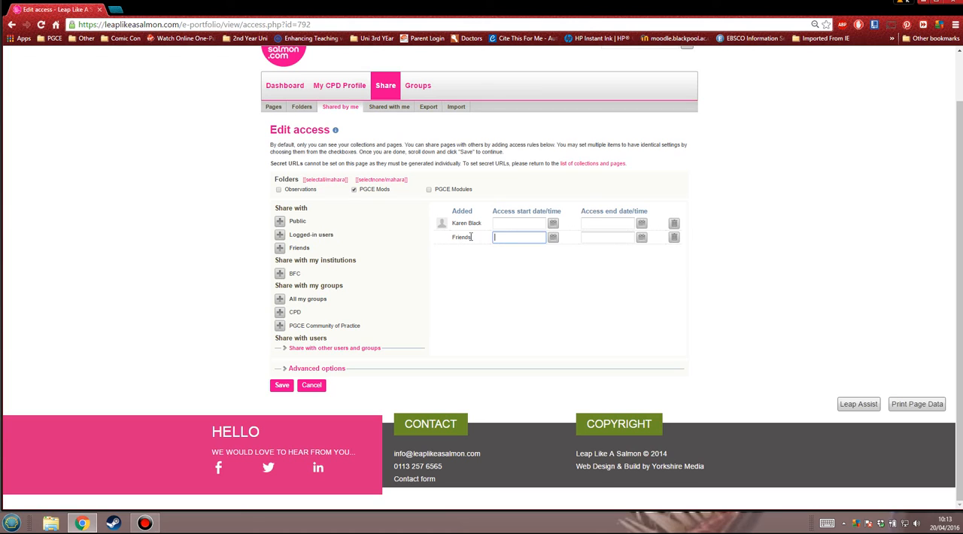
pyautogui.click(674, 238)
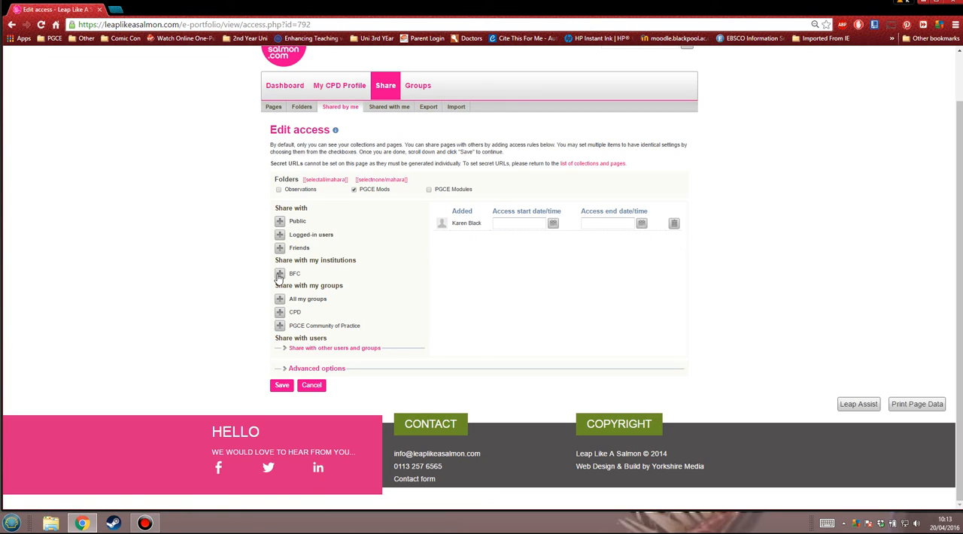
pyautogui.click(280, 274)
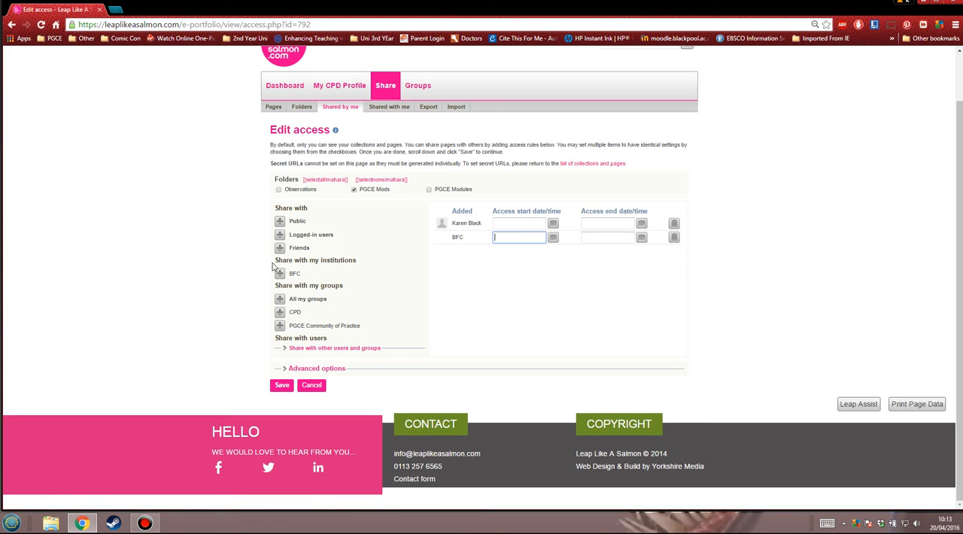
pyautogui.click(675, 238)
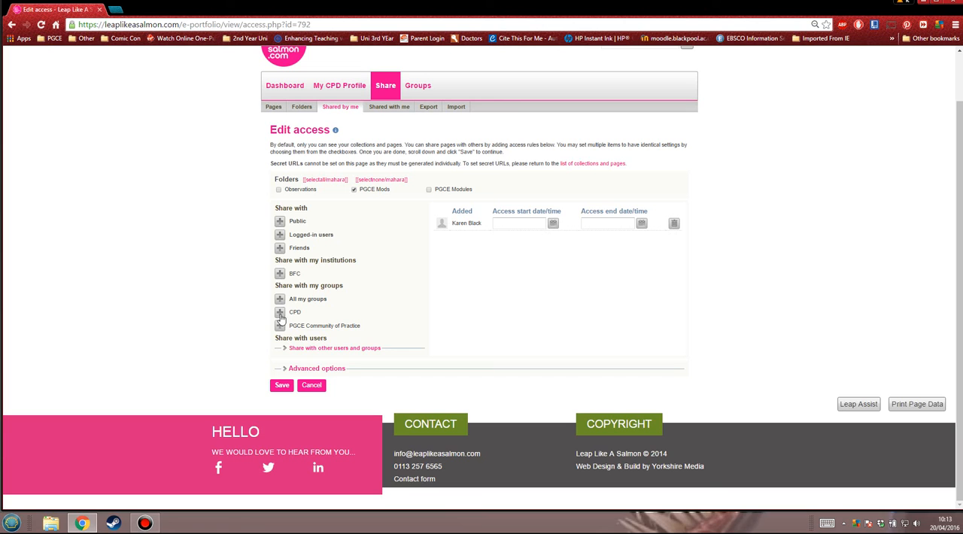
# Expand the options for sharing with other users and groups and look through the friends list
pyautogui.click(285, 348)
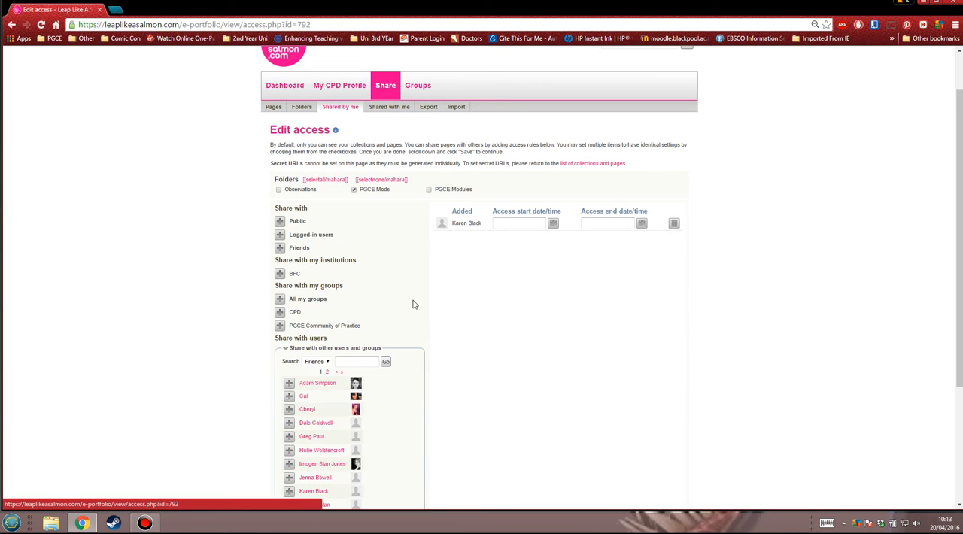
pyautogui.scroll(-3, 437, 274)
pyautogui.scroll(5, 437, 273)
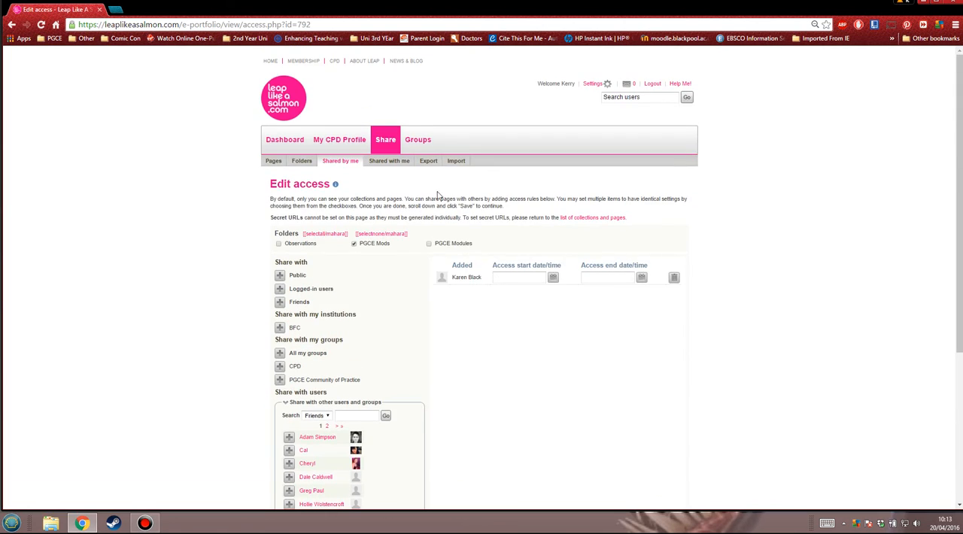
# Leave the access settings without saving and review the pages listed under Shared with me, highlighting the page heading
pyautogui.click(393, 164)
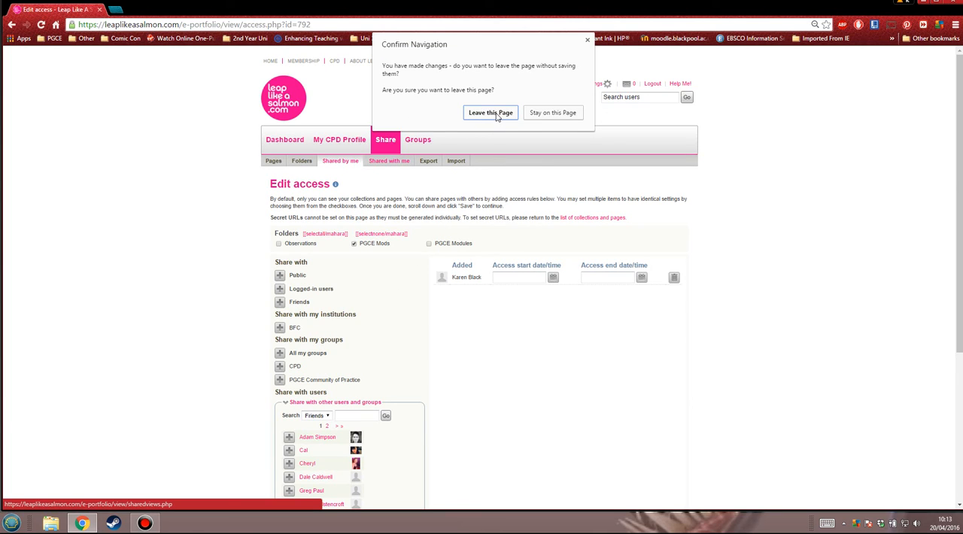
pyautogui.click(490, 113)
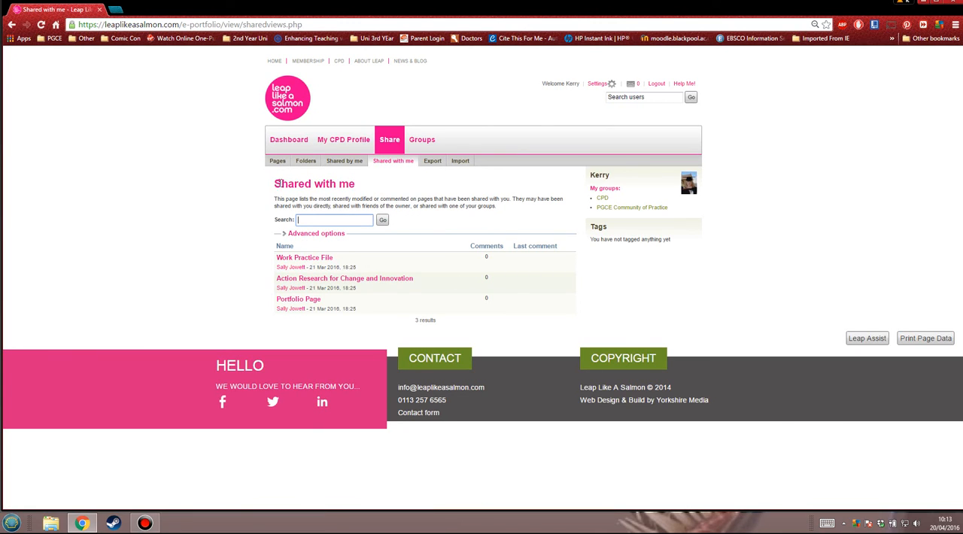
pyautogui.moveTo(275, 182); pyautogui.dragTo(366, 185)
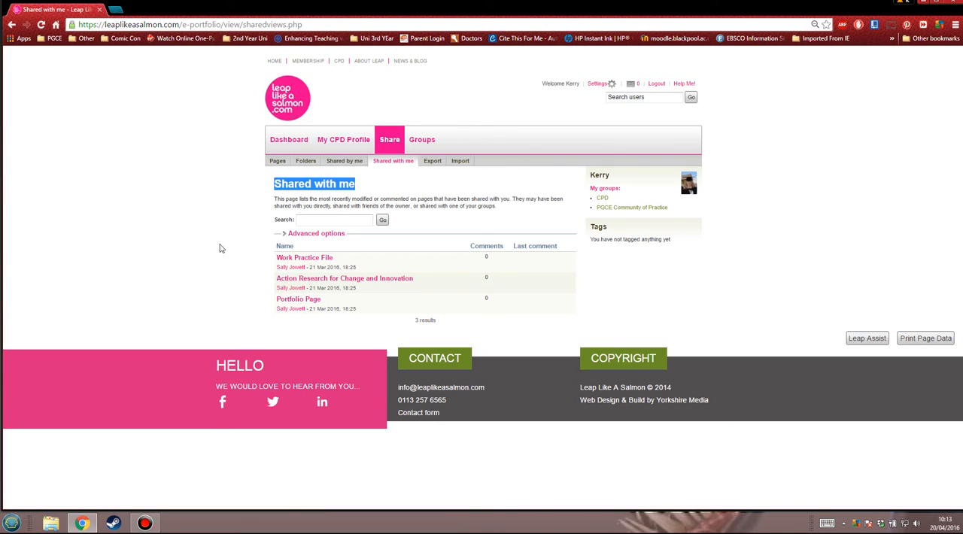
pyautogui.click(220, 217)
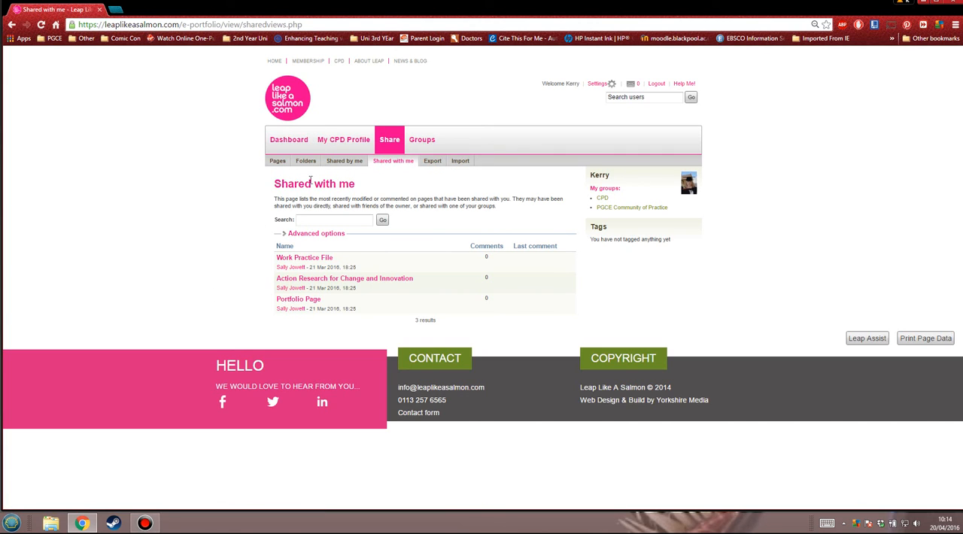
# Review the portfolio export options and the Leap2A portfolio import page
pyautogui.click(433, 163)
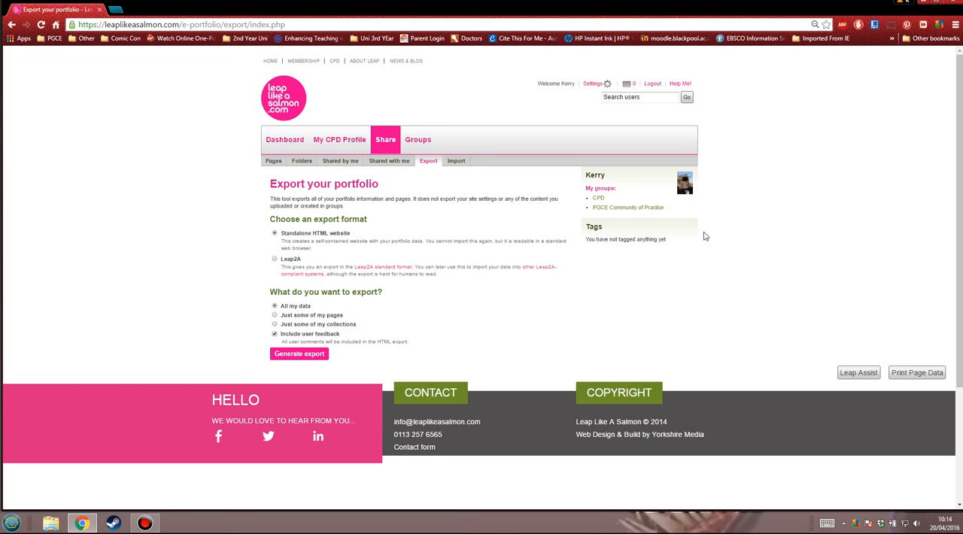
pyautogui.click(461, 164)
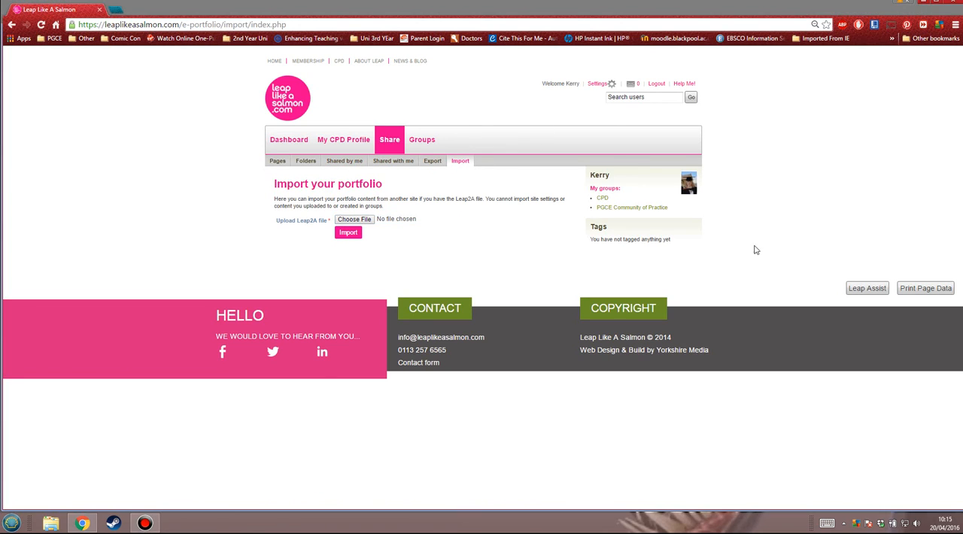
pyautogui.click(769, 242)
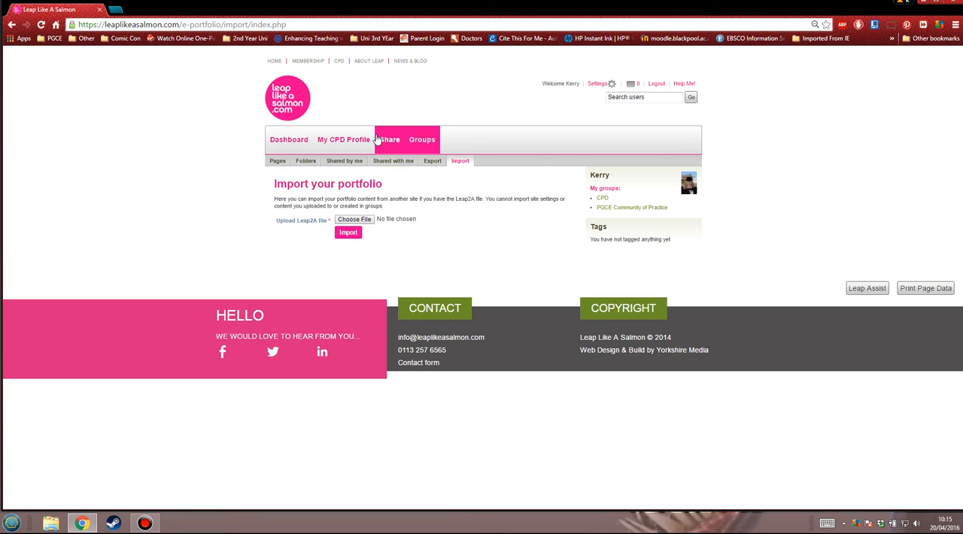
# Open the portfolio's Folders page
pyautogui.click(305, 161)
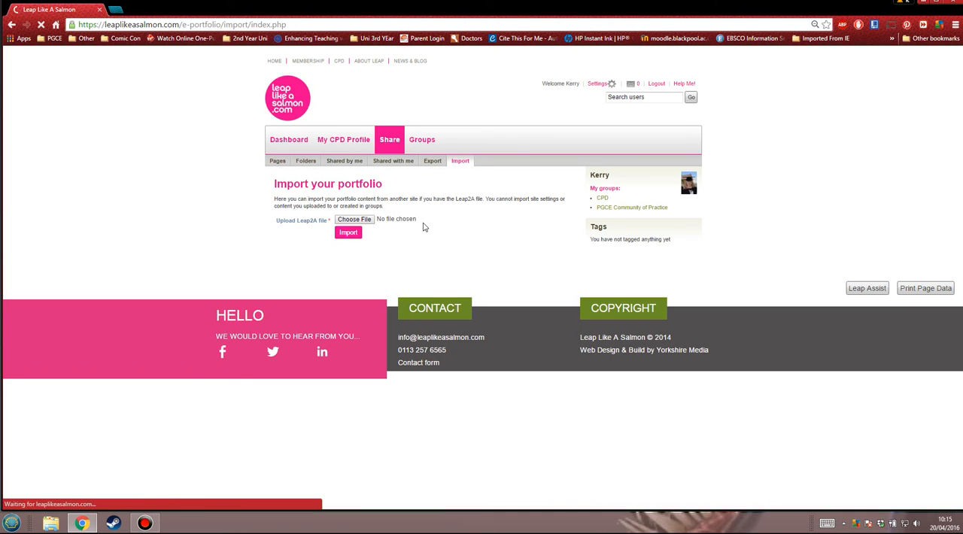